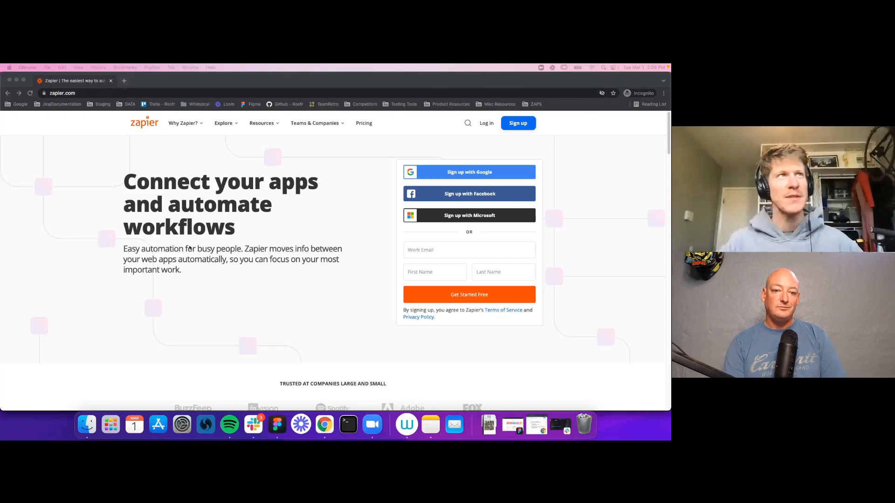
Step: Choose 'Sign up with Google' on the Zapier home page to reach Google sign-in
left_click(97, 94)
left_click(97, 94)
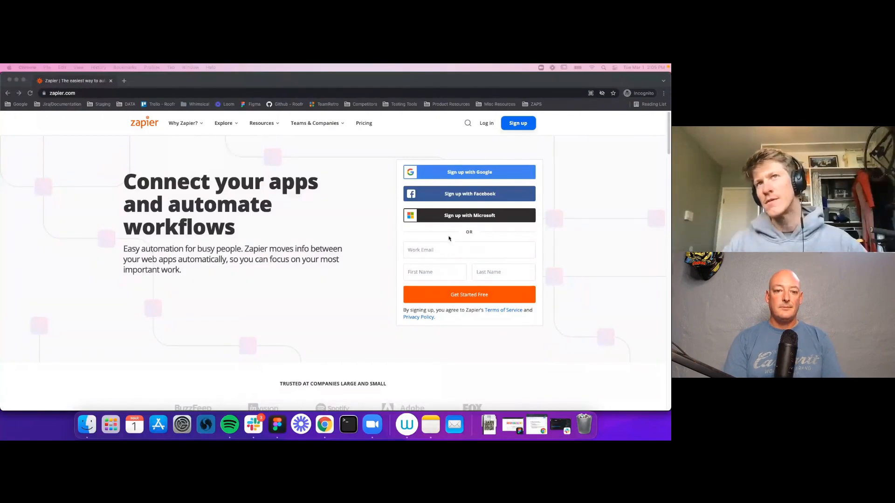
left_click(447, 175)
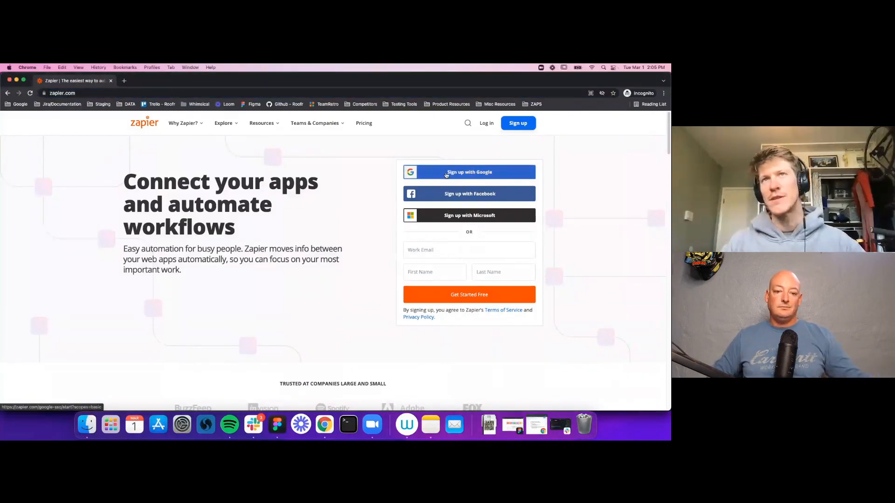
left_click(446, 175)
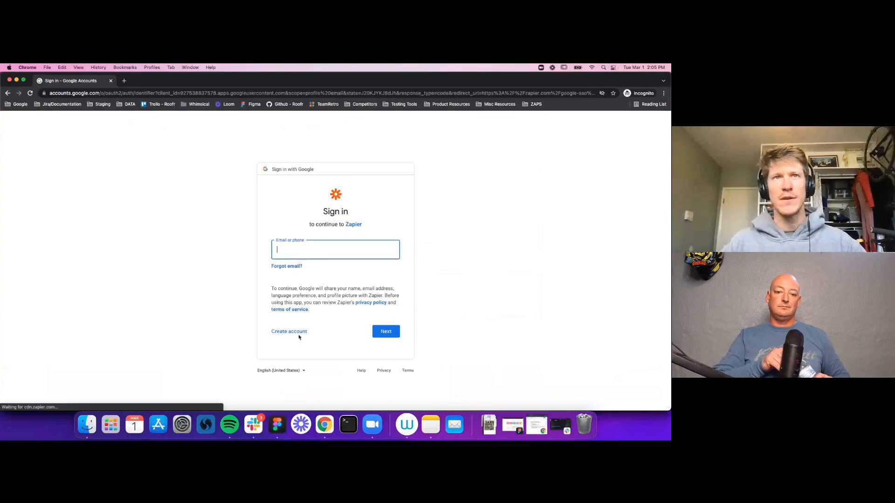
Step: Abandon the Google sign-in email entry and close the incognito window
left_click(305, 250)
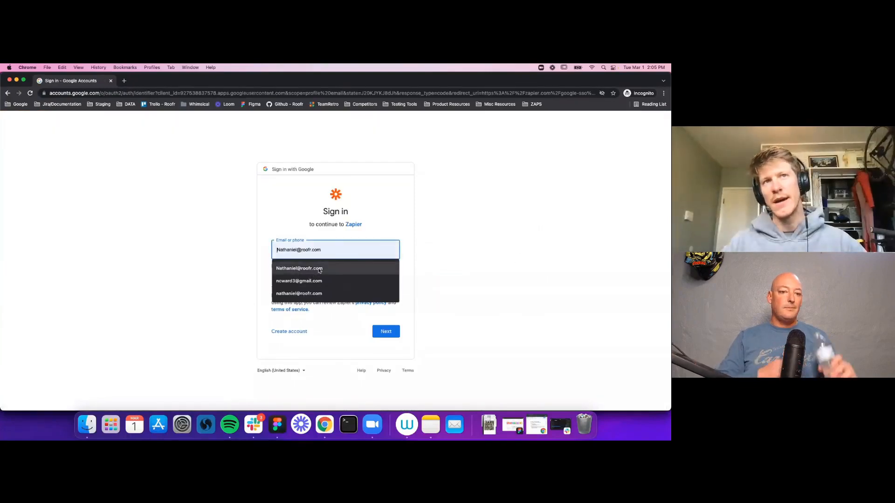
left_click(282, 192)
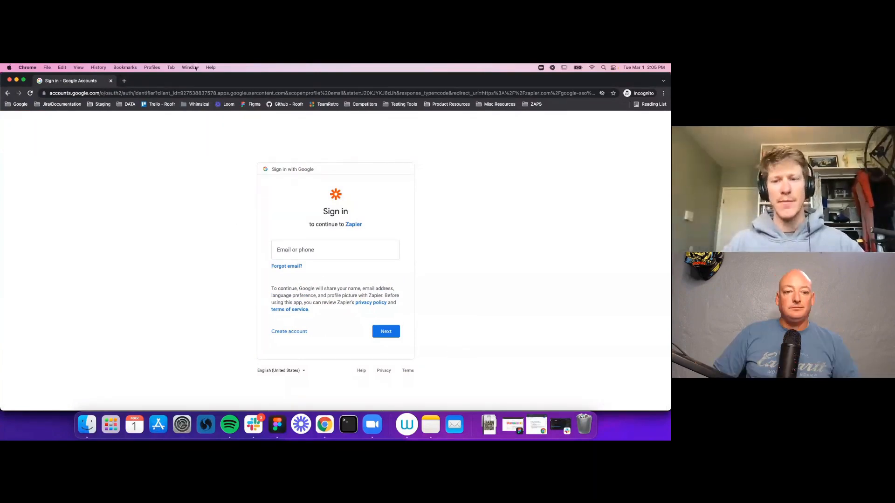
left_click(111, 81)
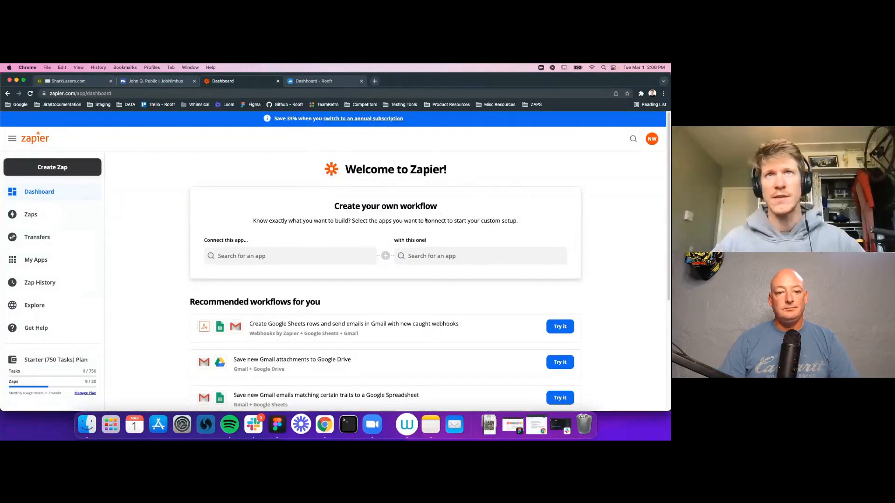
Step: Start a new untitled zap from Create Zap in the dashboard sidebar
left_click_drag(333, 208, 438, 213)
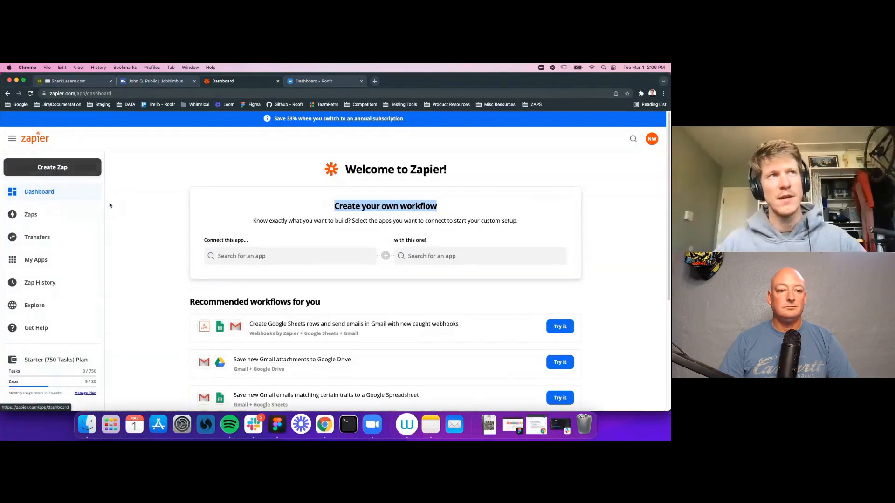
left_click(46, 171)
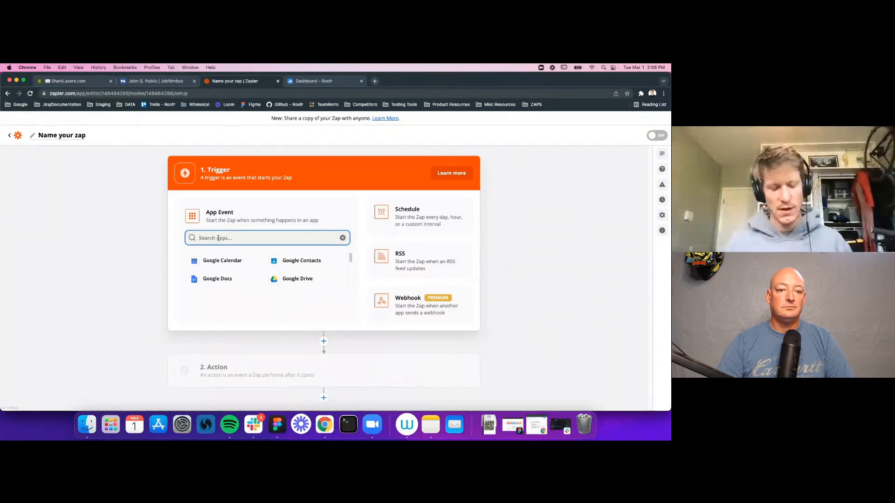
Step: Search for Roofr and pick Roofr (Beta) as the zap's trigger app
type("Roofr")
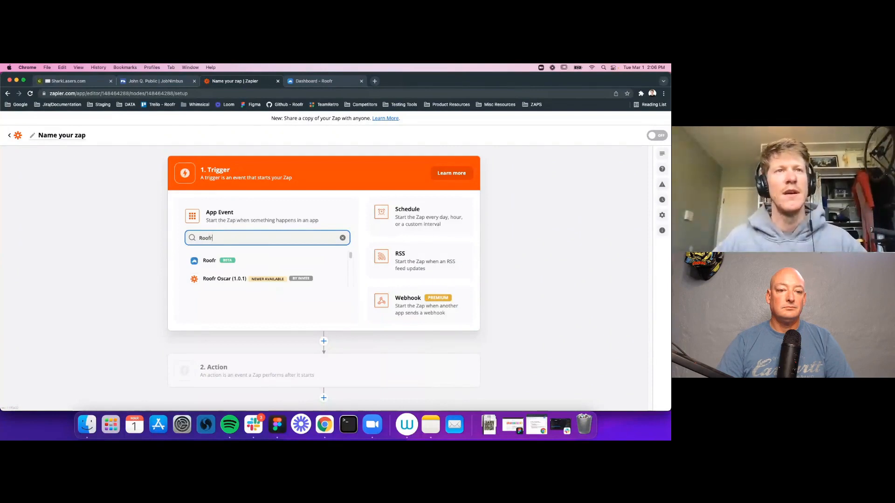
left_click(227, 264)
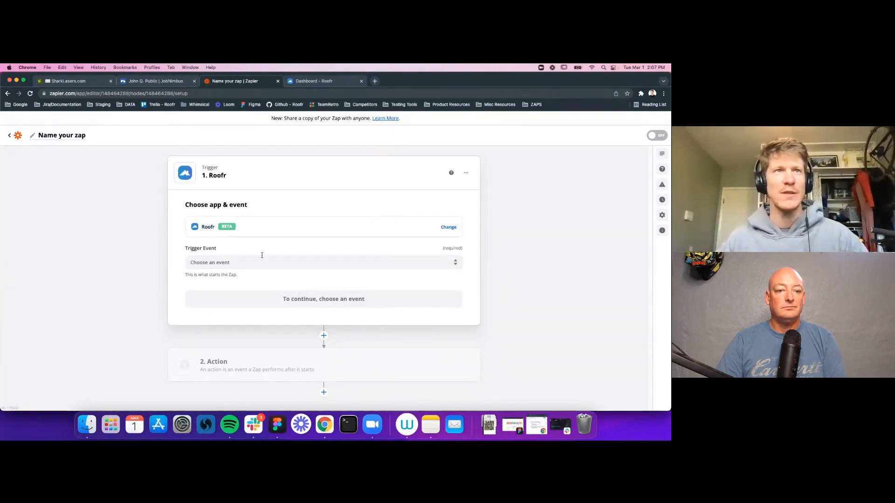
Step: Set the Roofr trigger event to Proposal Signed and continue to account selection
left_click(232, 263)
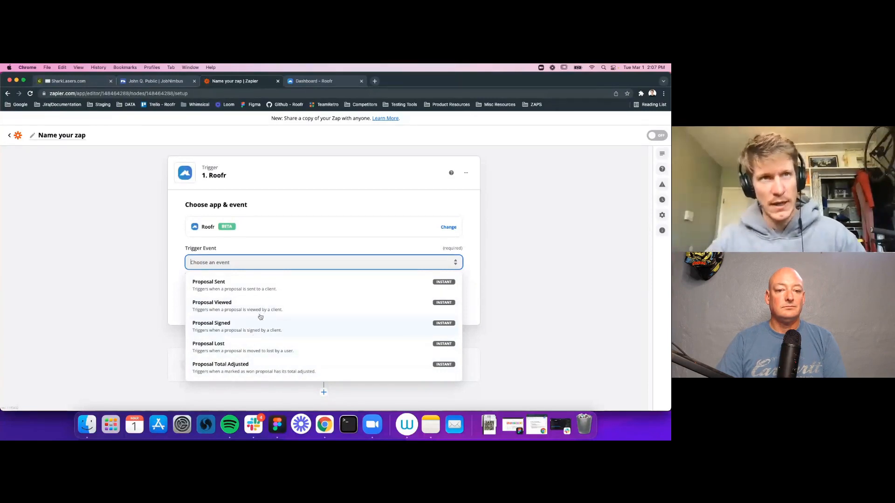
left_click(229, 331)
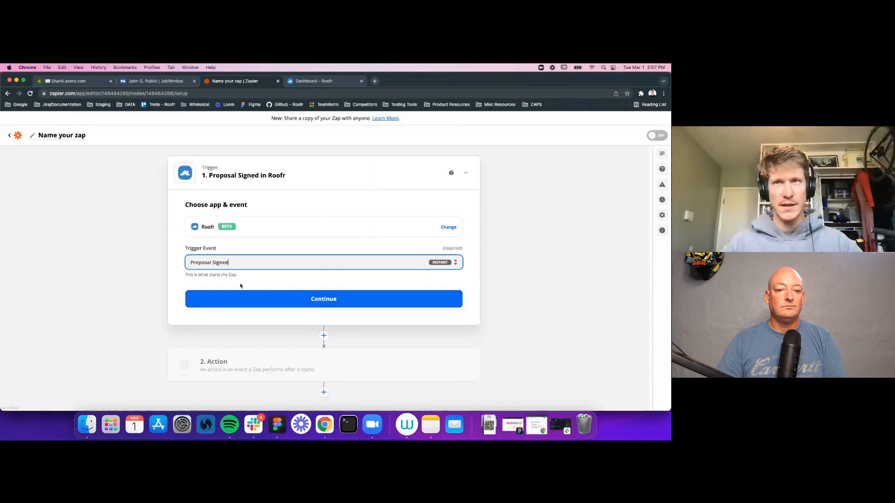
left_click(324, 305)
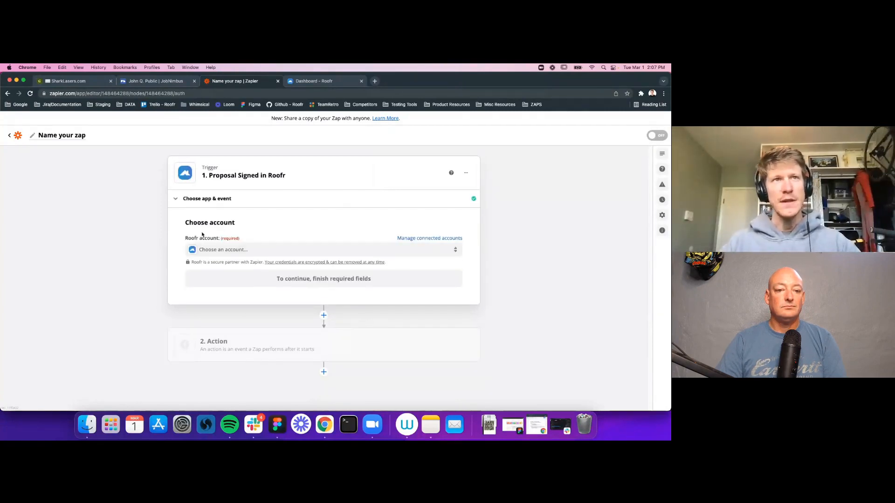
Step: Start connecting a new Roofr account from the Choose account dropdown
left_click_drag(185, 224, 238, 228)
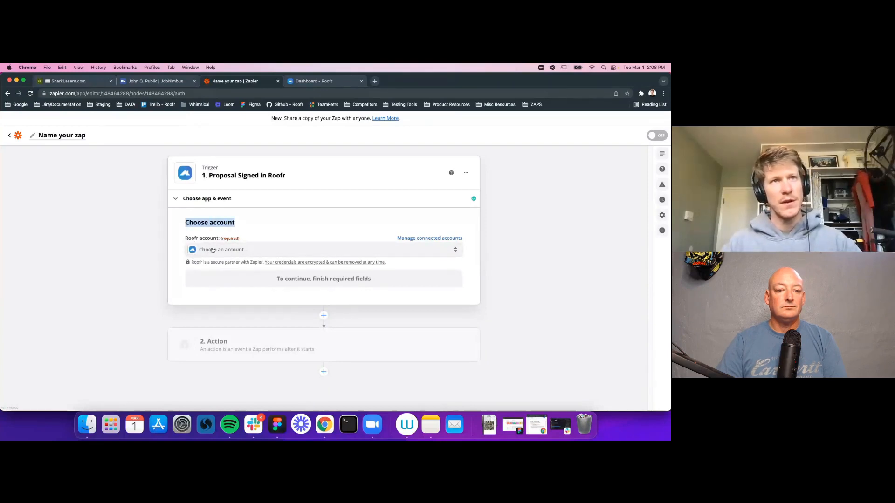
left_click(253, 255)
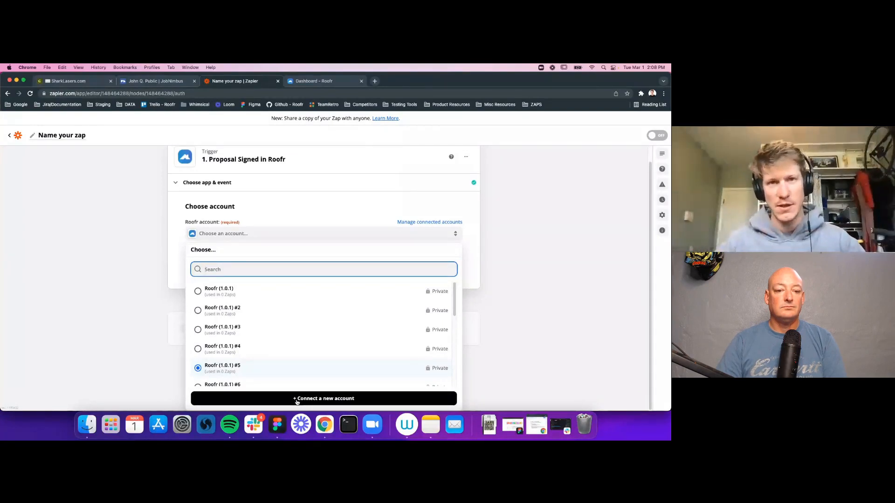
left_click(324, 400)
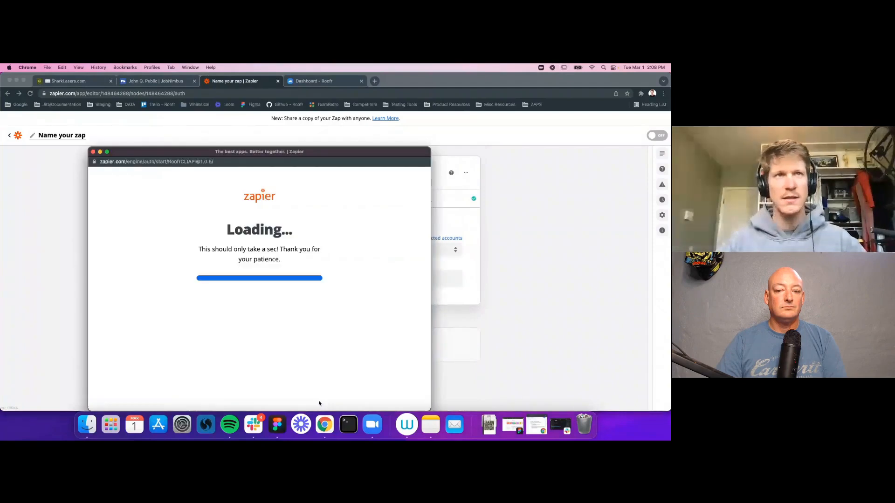
Step: Open Roofr's company settings from the API key prompt to find the key
left_click_drag(292, 157, 346, 139)
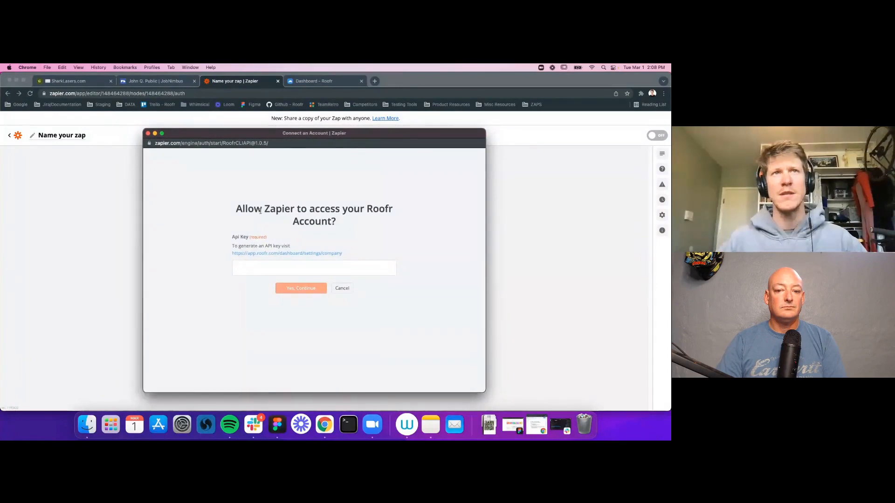
left_click_drag(238, 209, 337, 223)
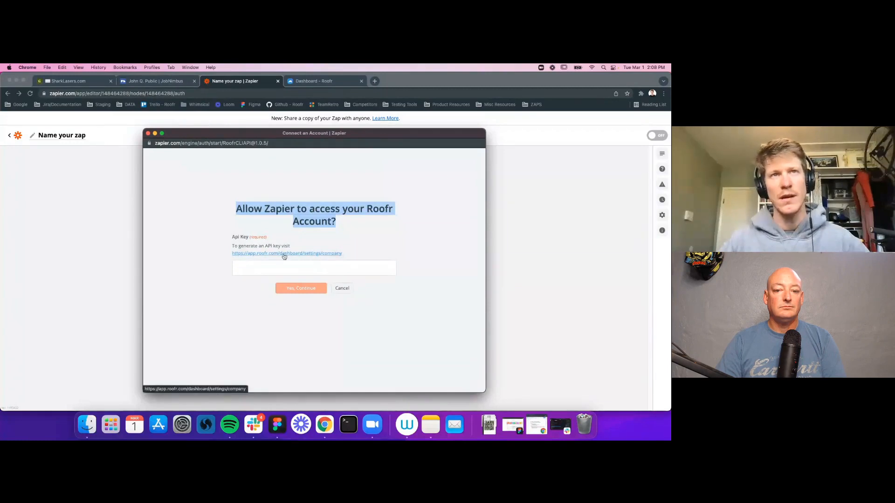
left_click(259, 256)
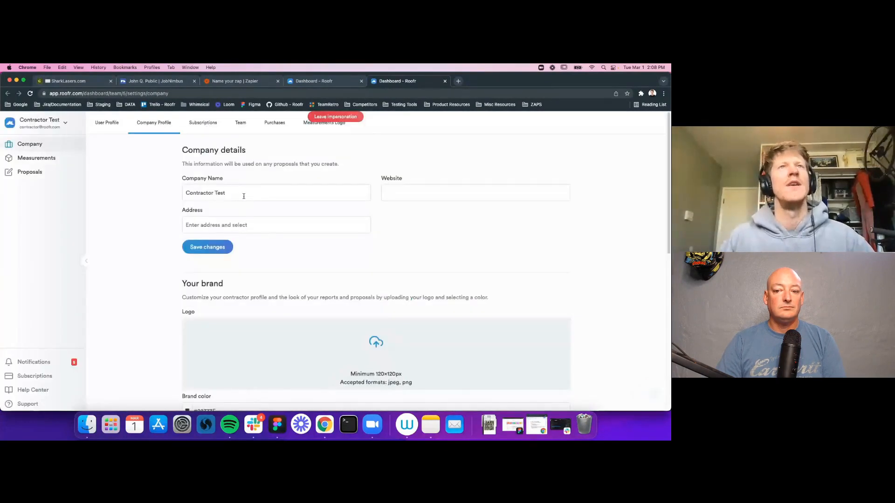
Step: Leave the test contractor impersonation in Roofr, then reopen company settings from Zapier's API key prompt
left_click(335, 118)
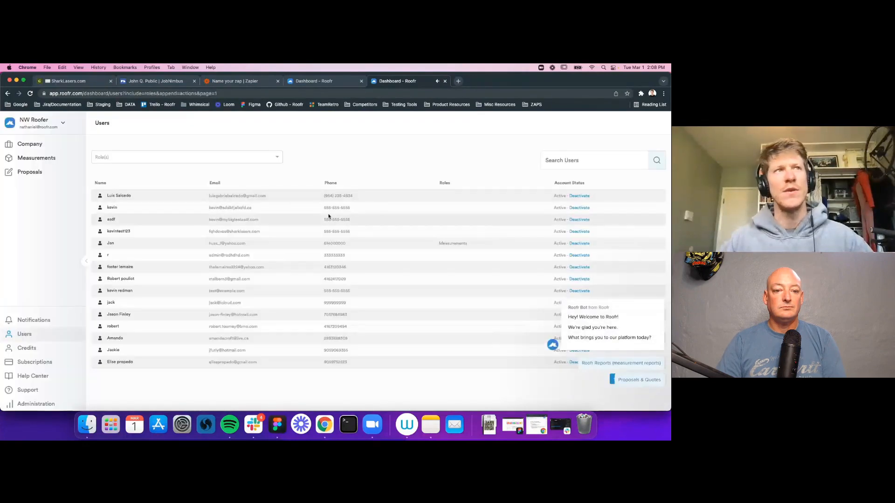
left_click(659, 291)
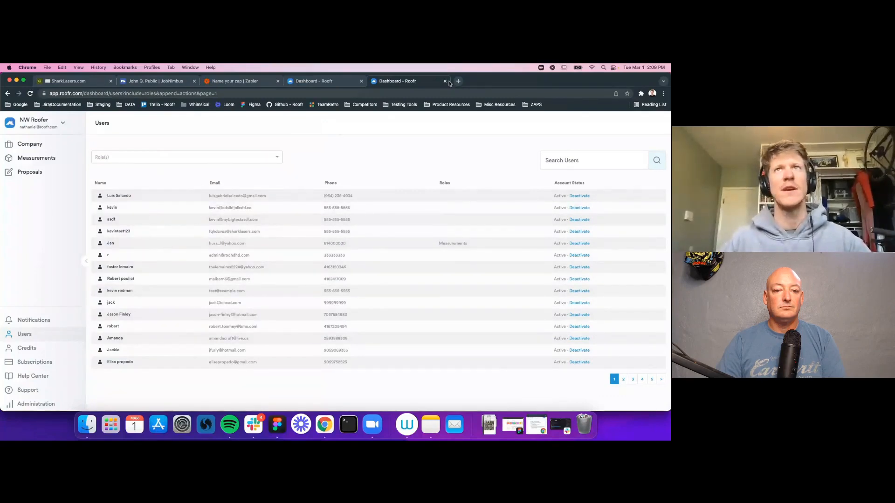
left_click(234, 82)
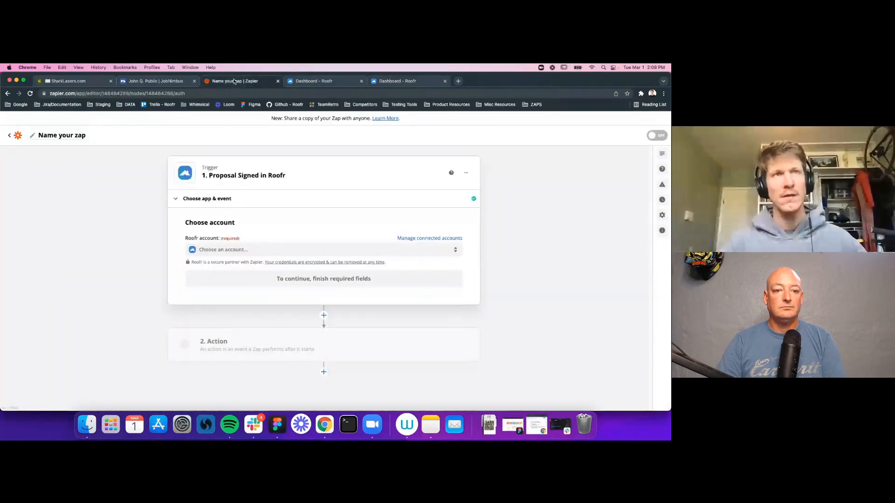
key("ctrl+Up")
left_click(125, 286)
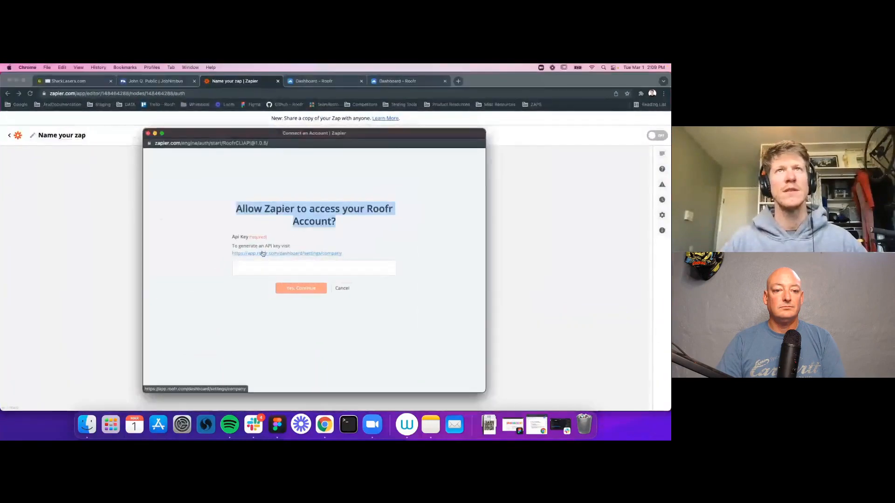
left_click(263, 254)
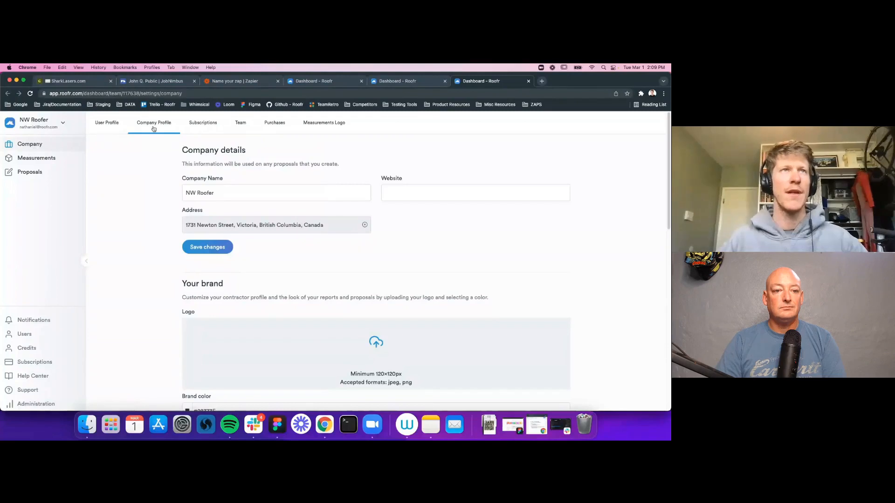
Step: Create a new Zapier token named JN3 in Roofr's company settings
scroll(449, 212, "down", 10)
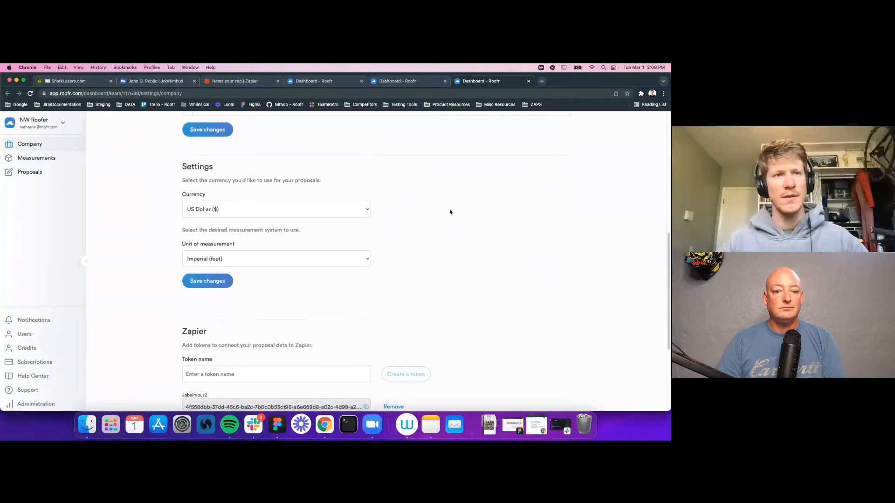
scroll(449, 214, "down", 5)
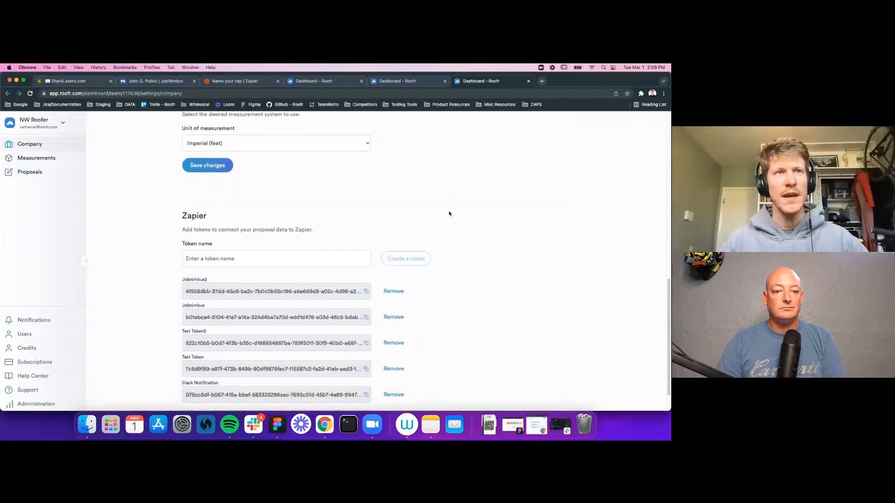
scroll(252, 247, "up", 2)
left_click_drag(180, 261, 316, 276)
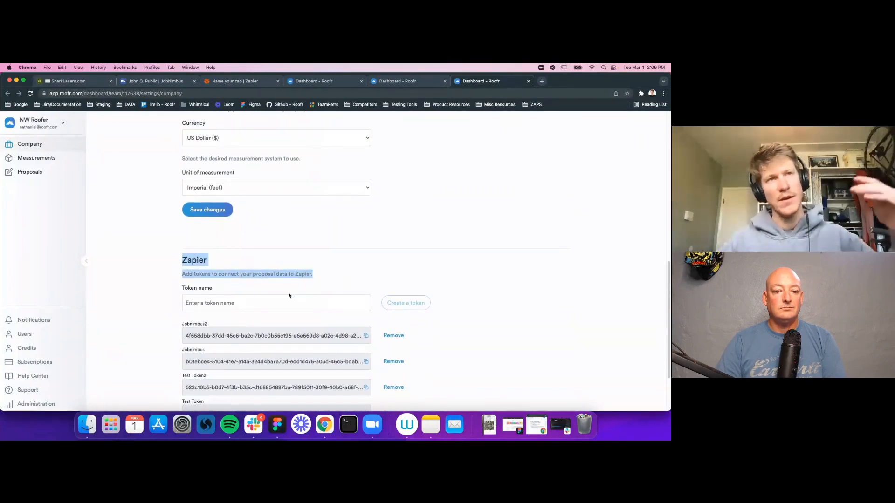
left_click(202, 303)
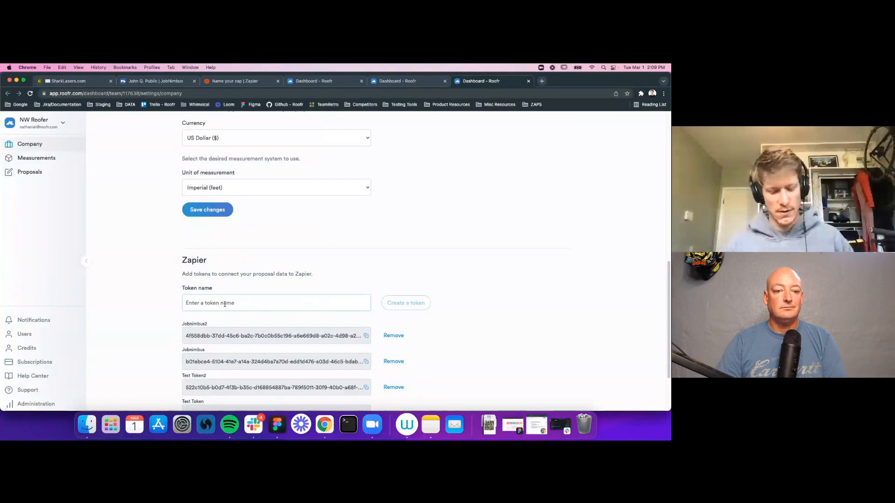
type("JN3")
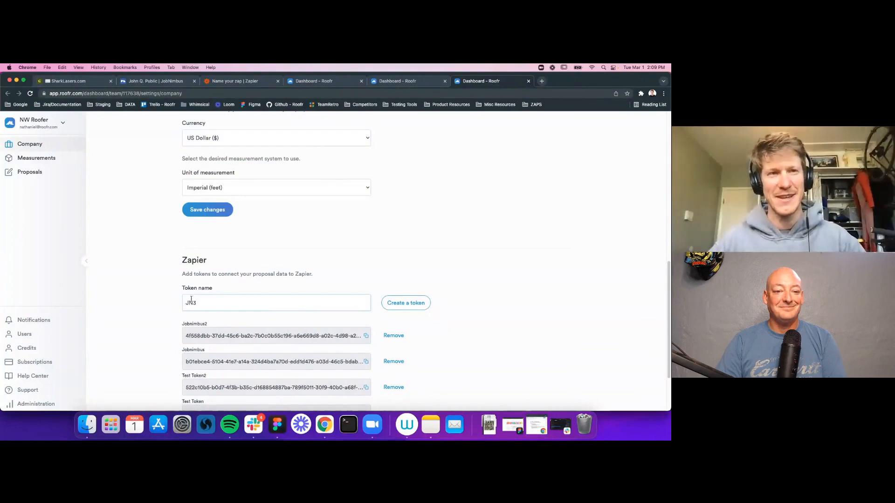
left_click_drag(196, 304, 184, 305)
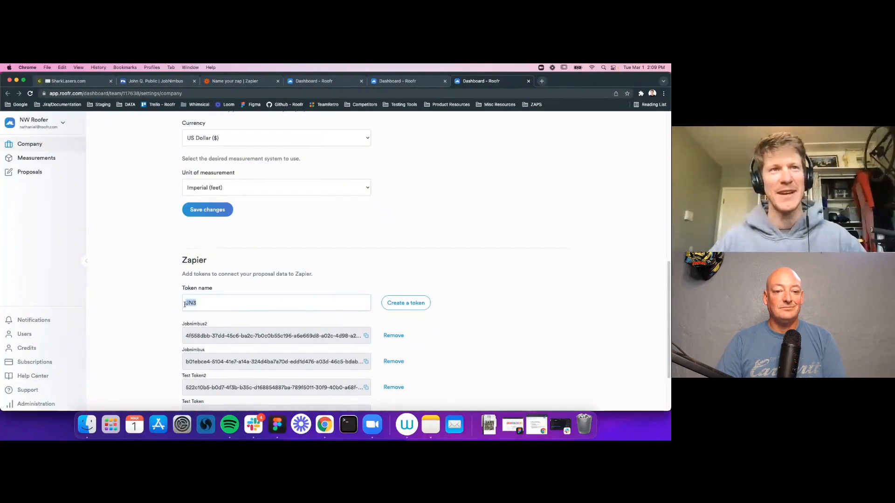
left_click(403, 304)
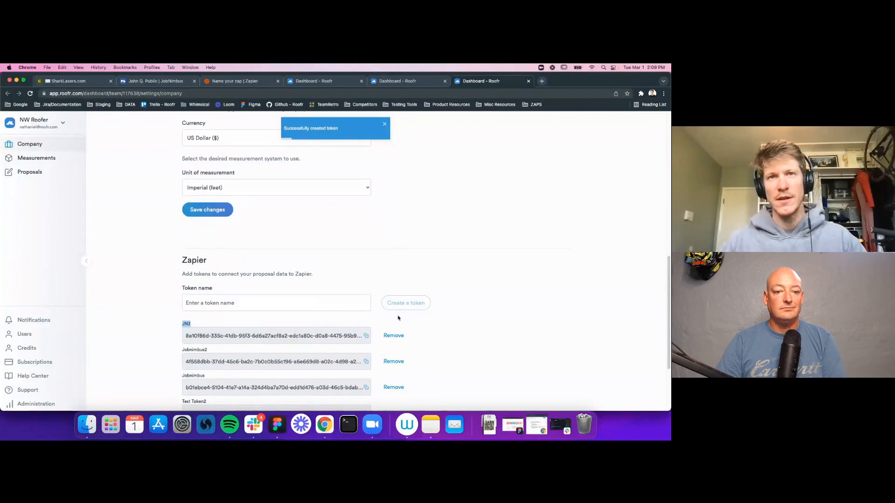
left_click(366, 336)
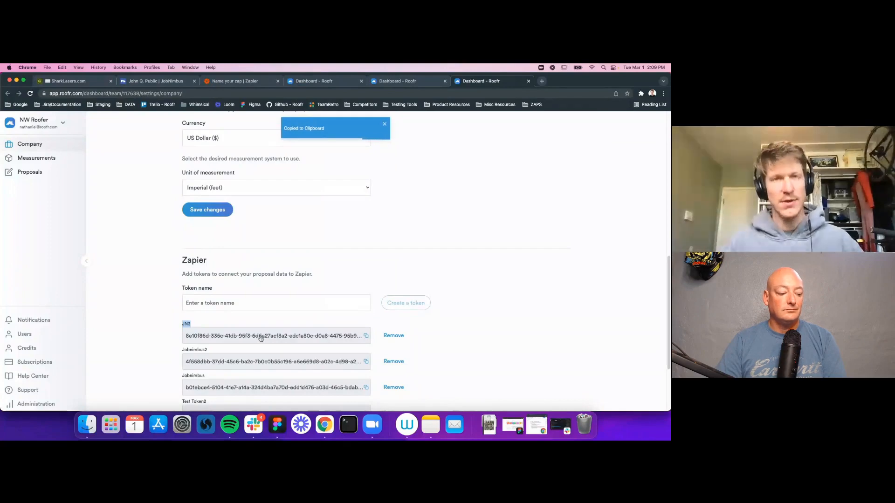
key("ctrl+Up")
left_click(155, 259)
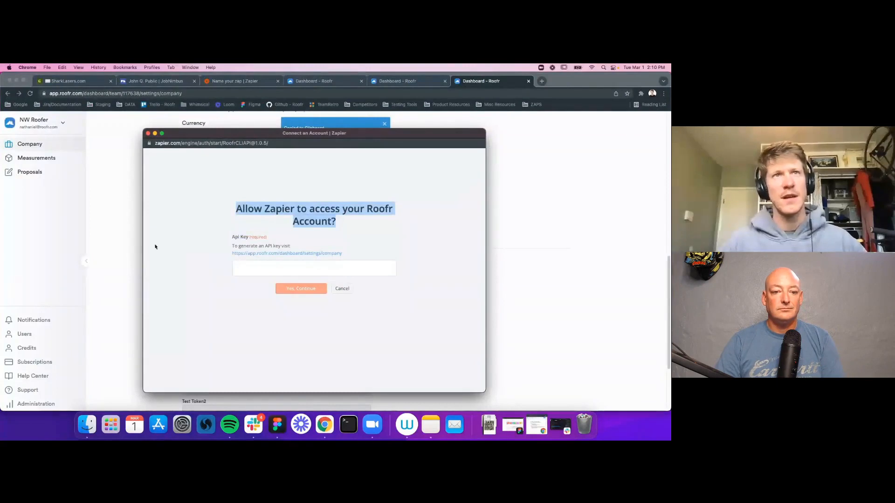
Step: Paste the JN3 token as the Roofr API key, allow access, and return to the zap
left_click(243, 270)
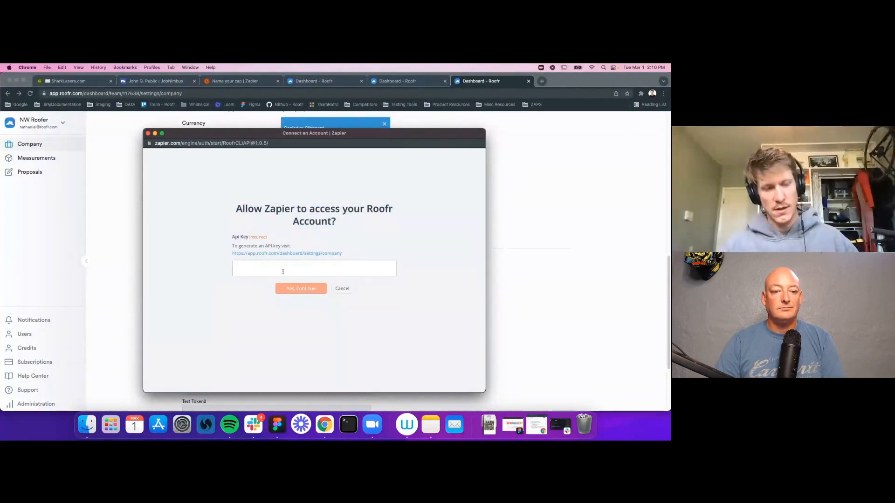
key("super+v")
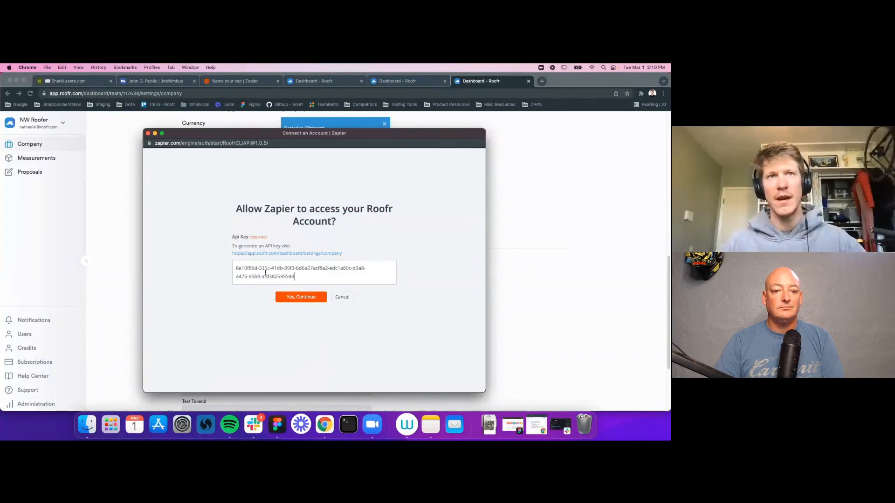
left_click(311, 299)
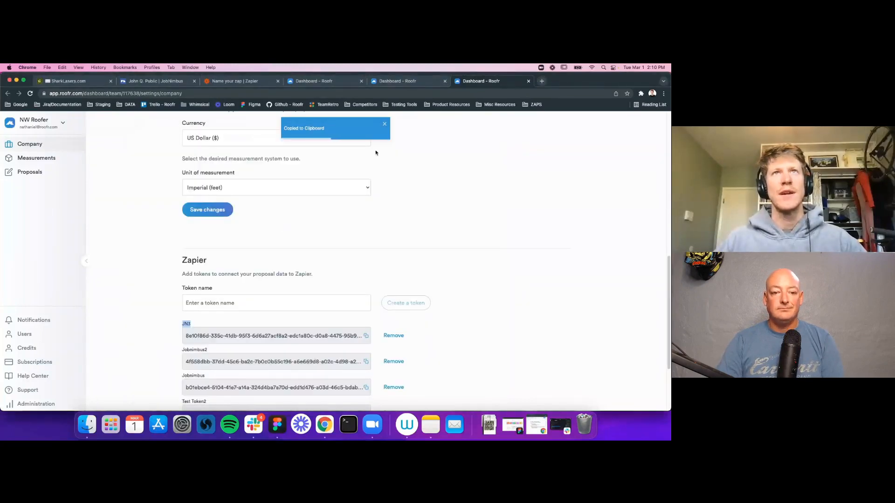
left_click(235, 82)
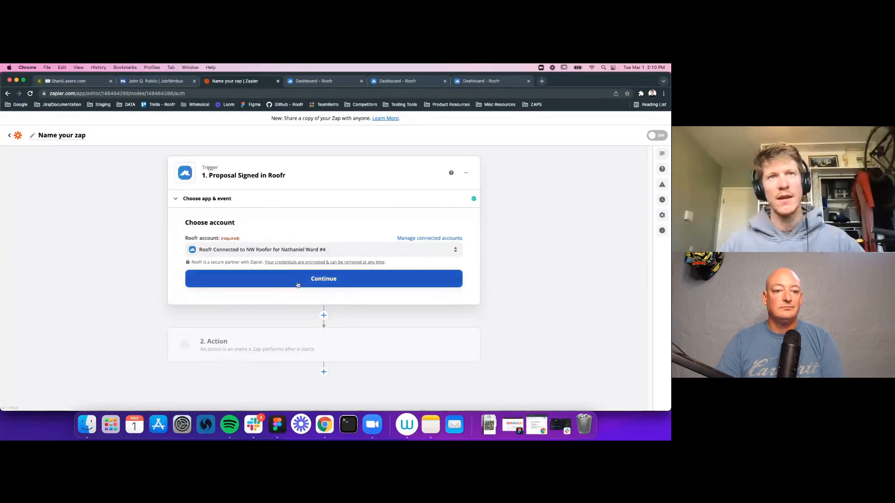
Step: Confirm the Roofr account and test the Proposal Signed trigger, retrieving Proposal A sample data
left_click(320, 282)
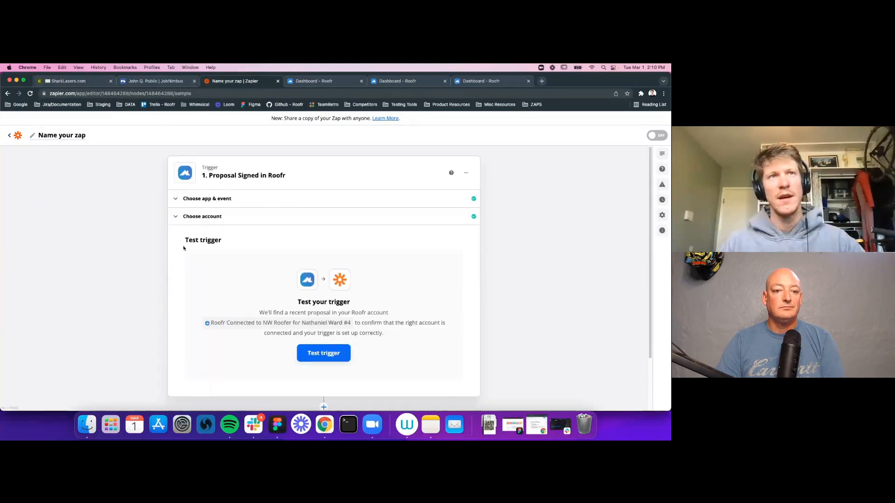
left_click_drag(186, 240, 221, 241)
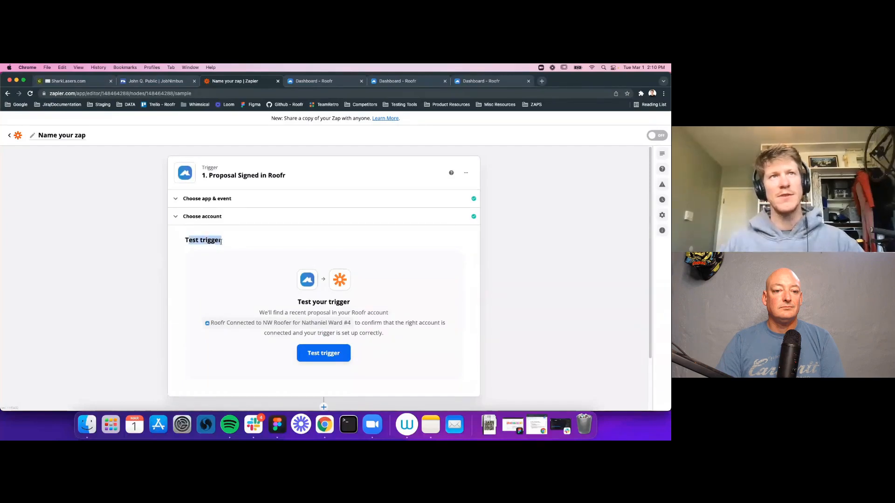
left_click(317, 355)
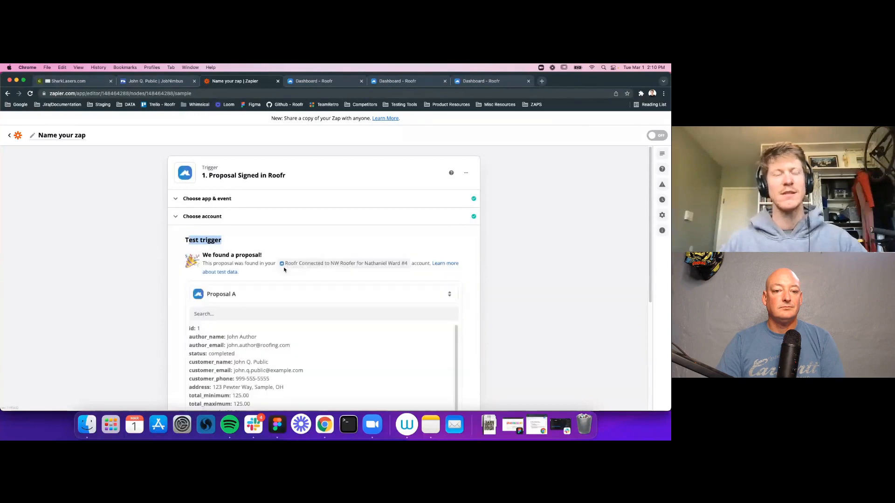
scroll(381, 241, "down", 5)
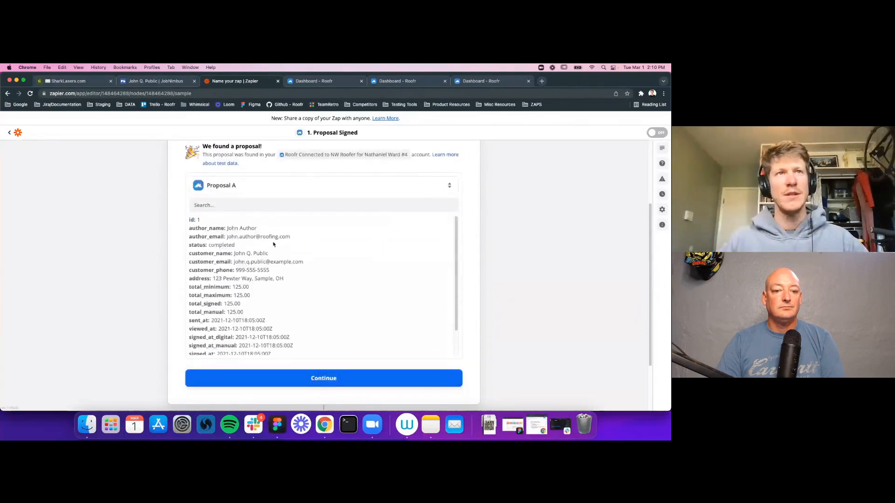
left_click_drag(188, 222, 299, 347)
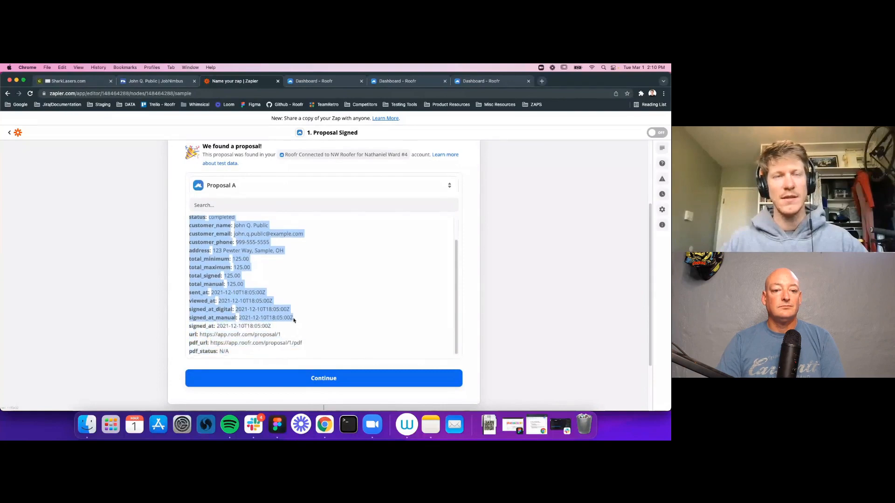
Step: Review Proposal A fields like author_name, total_signed, url and pdf_url, then finish the trigger
scroll(295, 321, "up", 2)
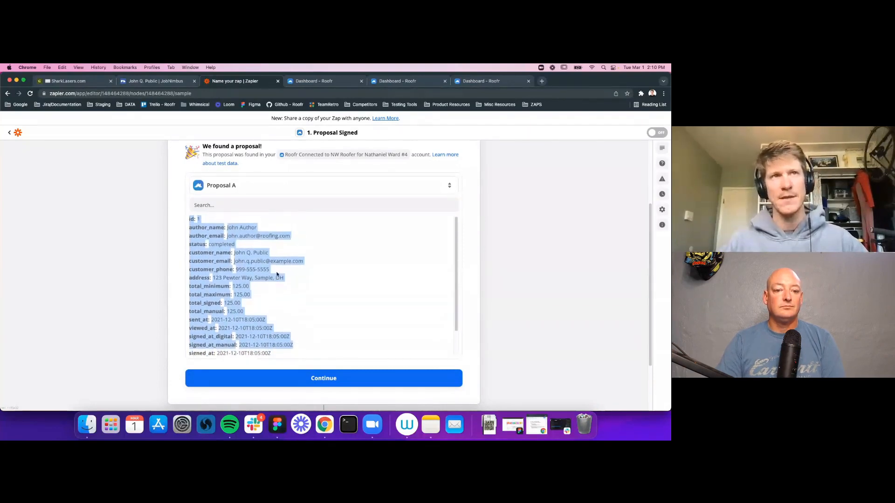
left_click(301, 276)
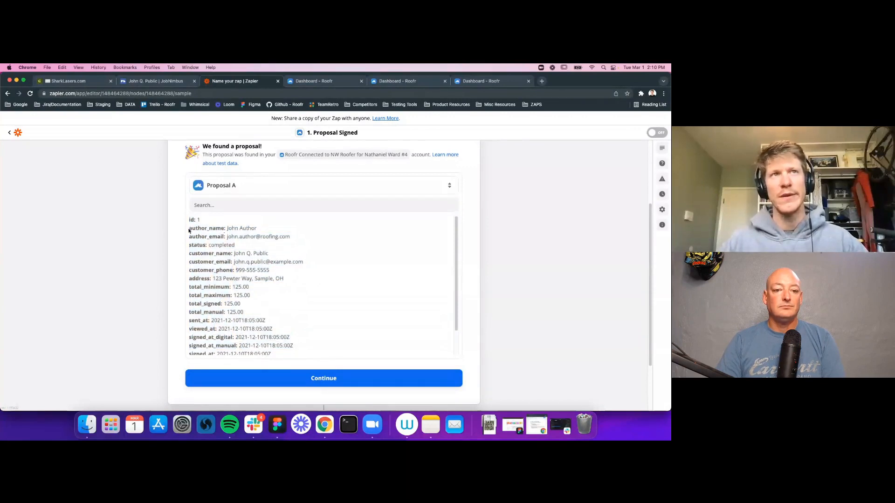
left_click_drag(190, 230, 211, 282)
scroll(259, 310, "down", 2)
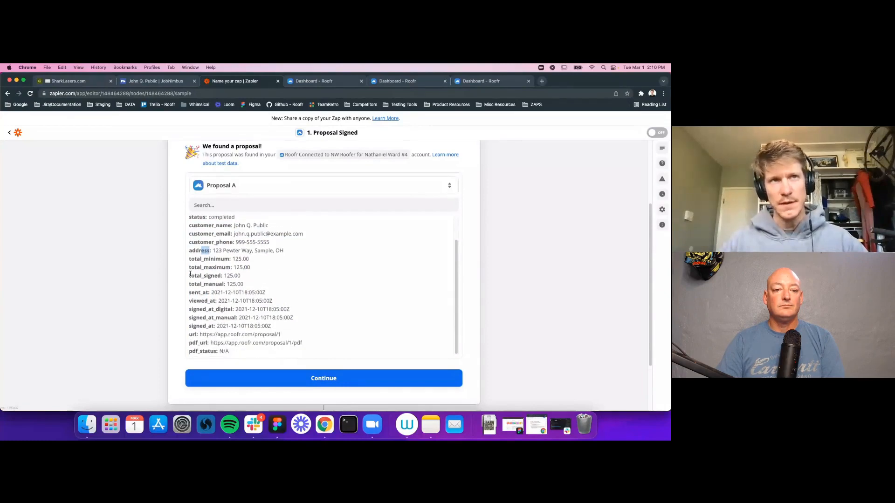
left_click_drag(191, 275, 247, 287)
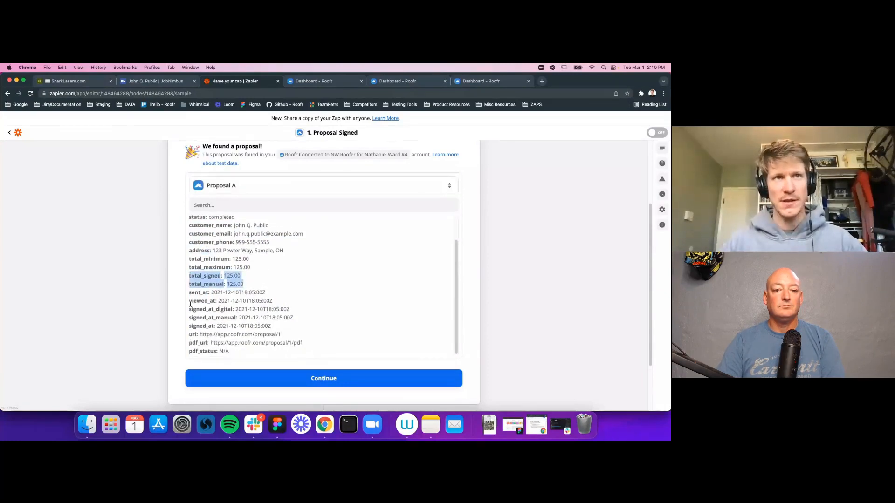
left_click_drag(189, 335, 302, 343)
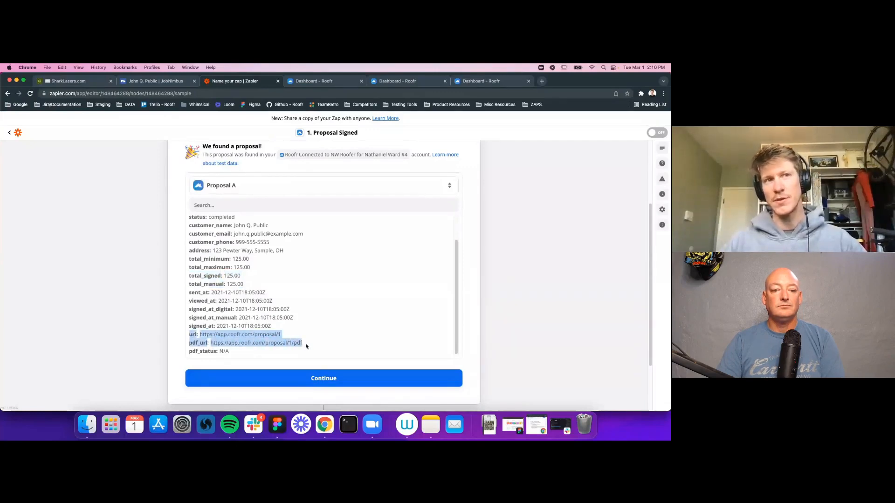
scroll(261, 335, "down", 1)
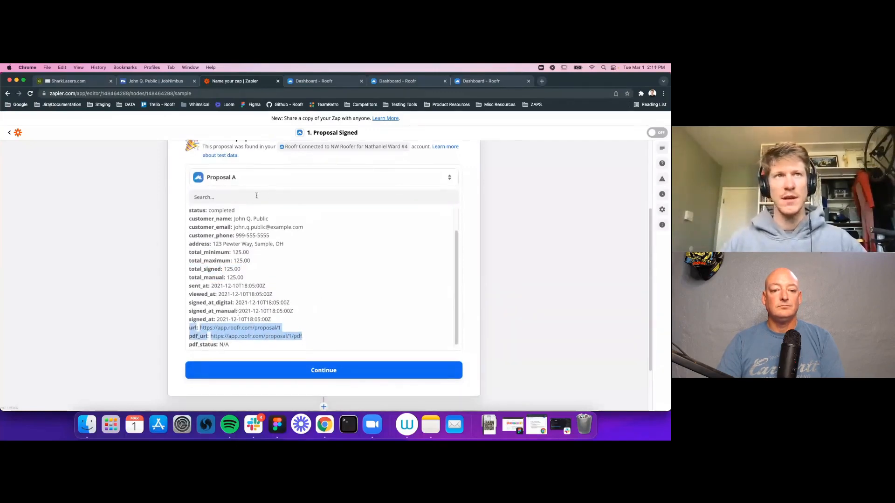
scroll(307, 251, "up", 3)
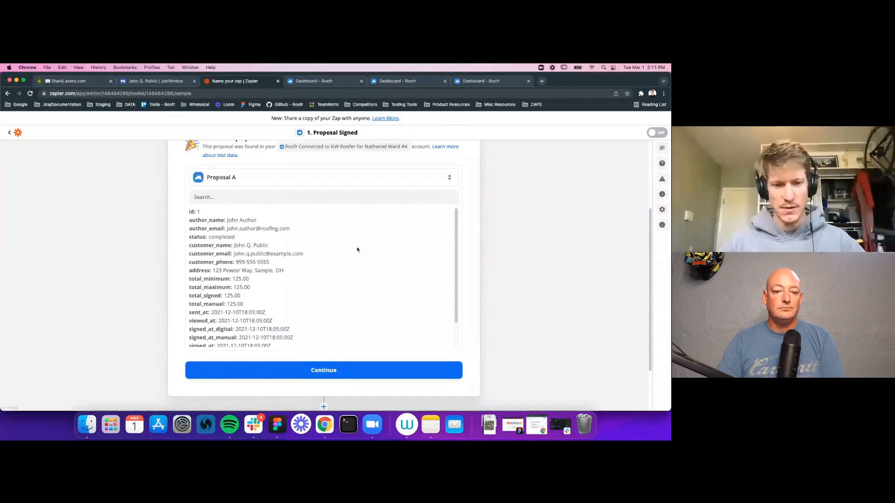
scroll(359, 289, "down", 1)
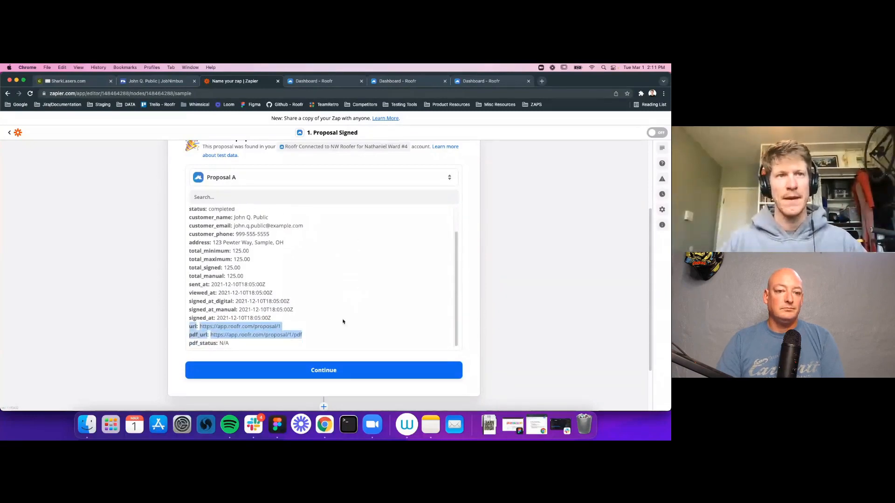
left_click(174, 293)
left_click_drag(239, 345, 188, 260)
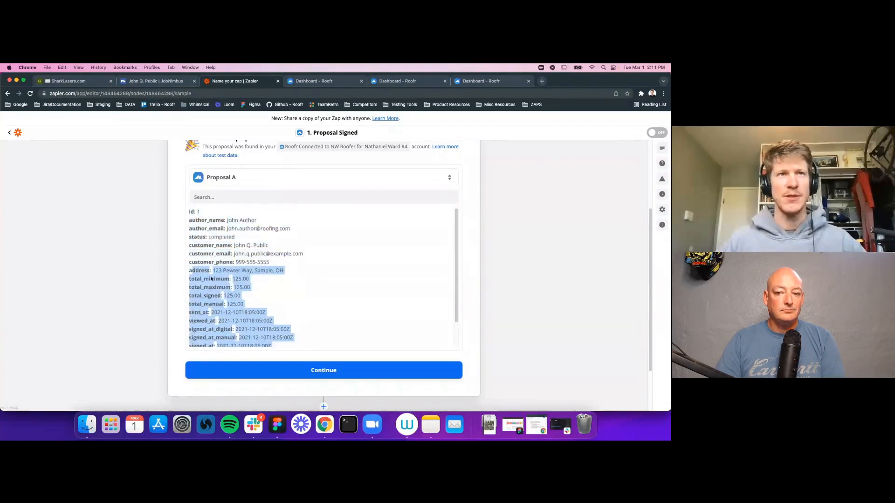
scroll(317, 306, "down", 3)
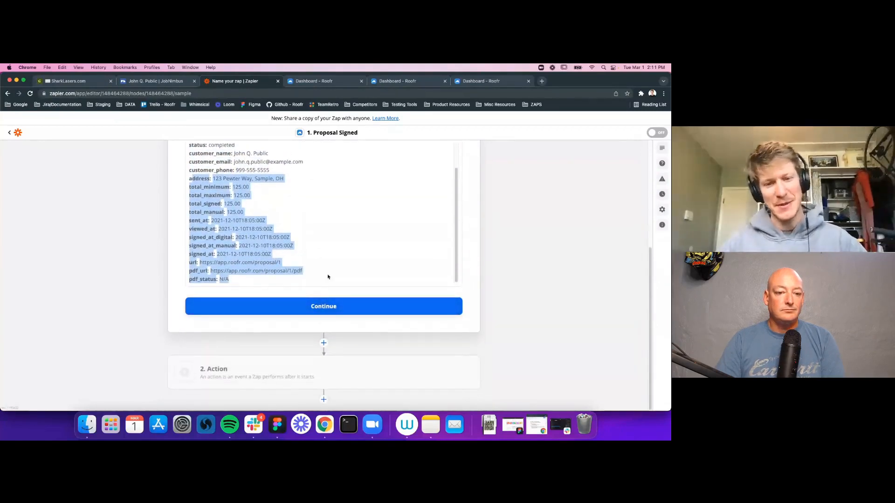
left_click(176, 281)
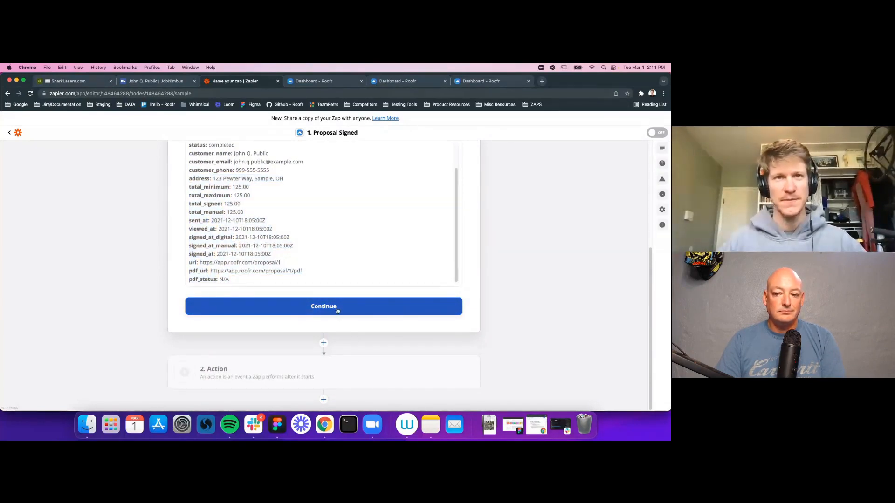
left_click(338, 357)
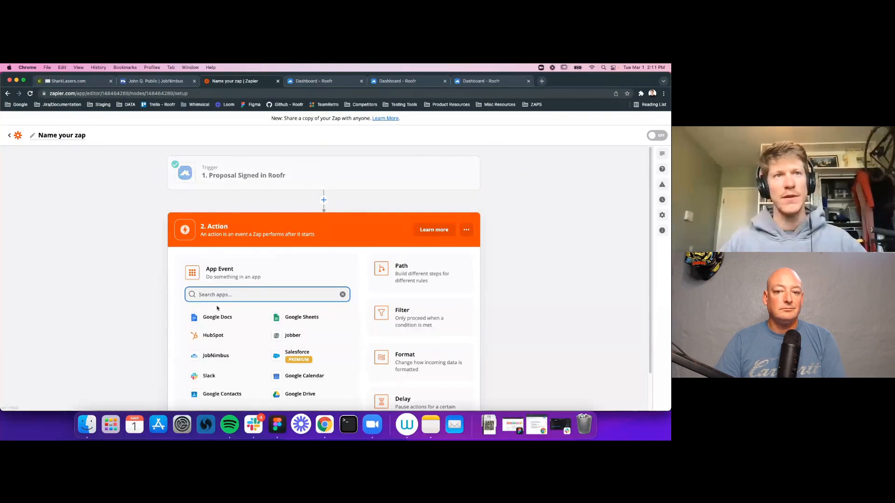
Step: Set the second step to the JobNimbus app with the Find Contact by Email event
type("job")
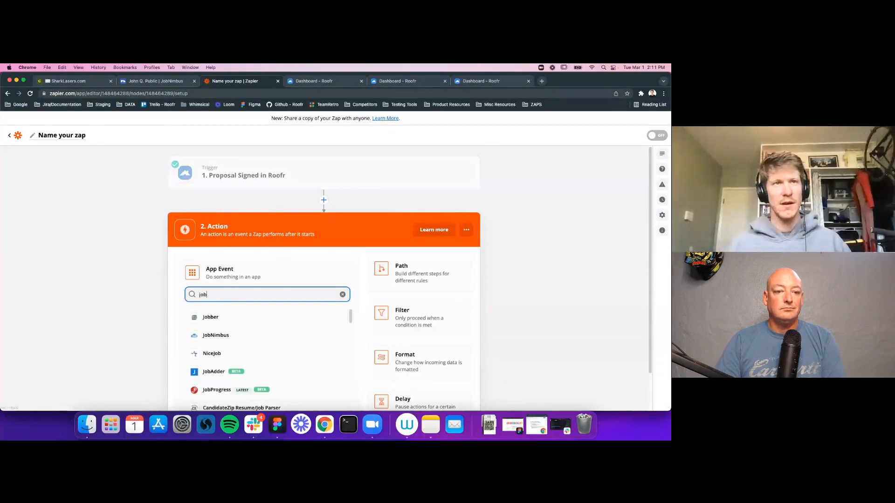
left_click(220, 336)
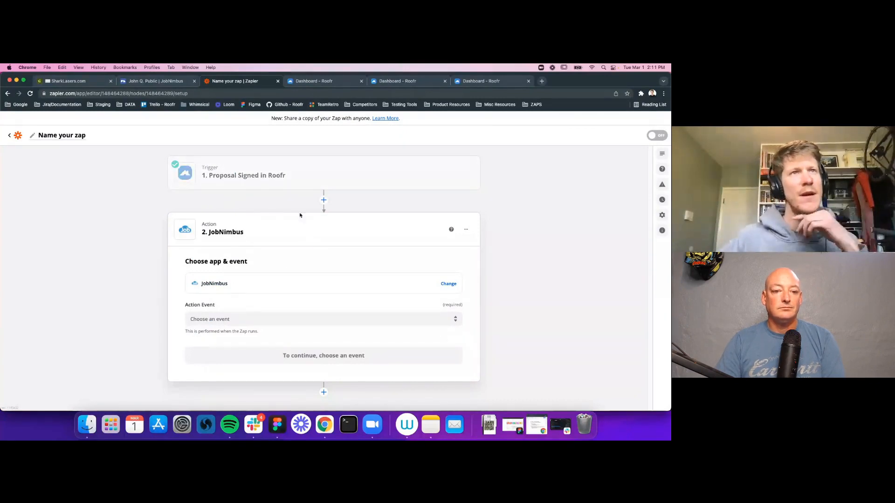
left_click(212, 319)
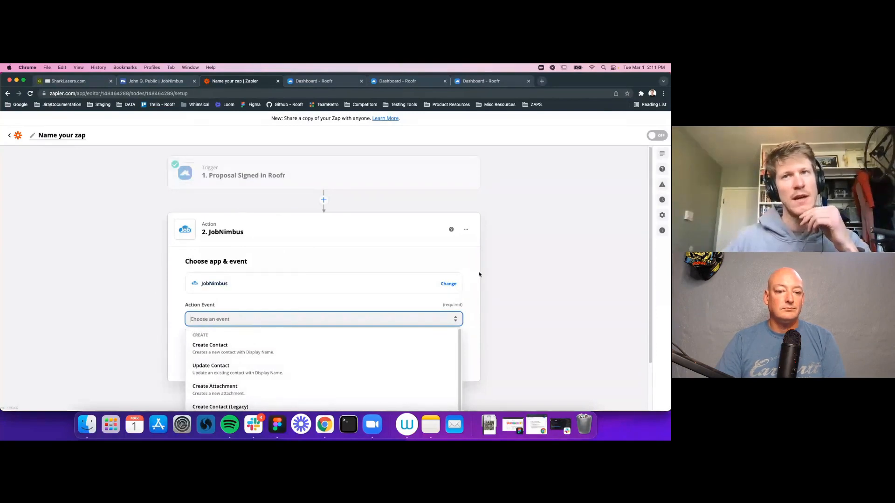
scroll(494, 286, "down", 2)
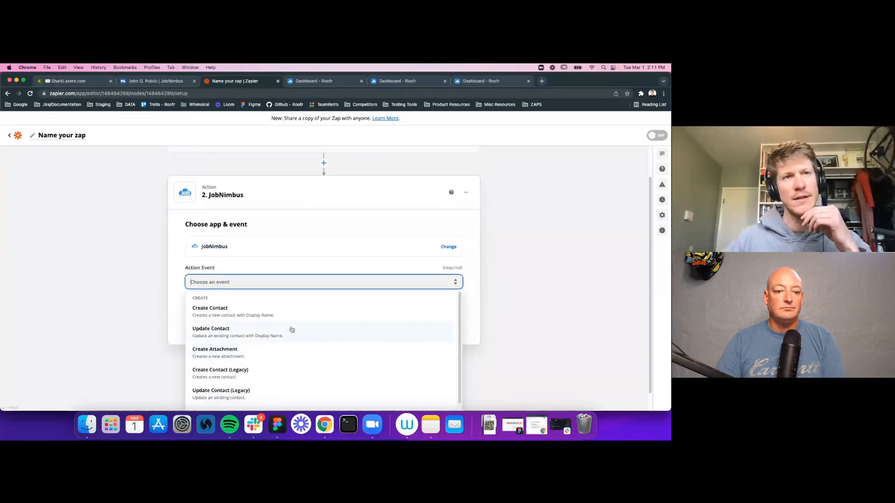
scroll(300, 345, "down", 3)
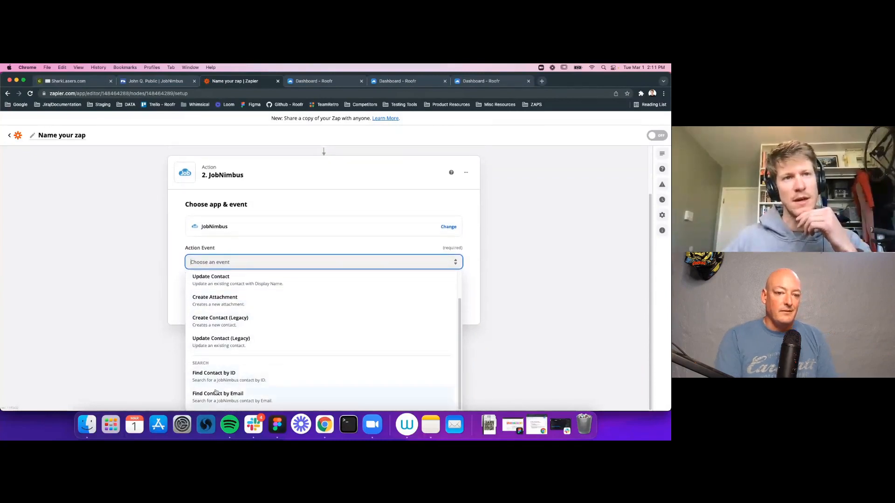
double_click(211, 365)
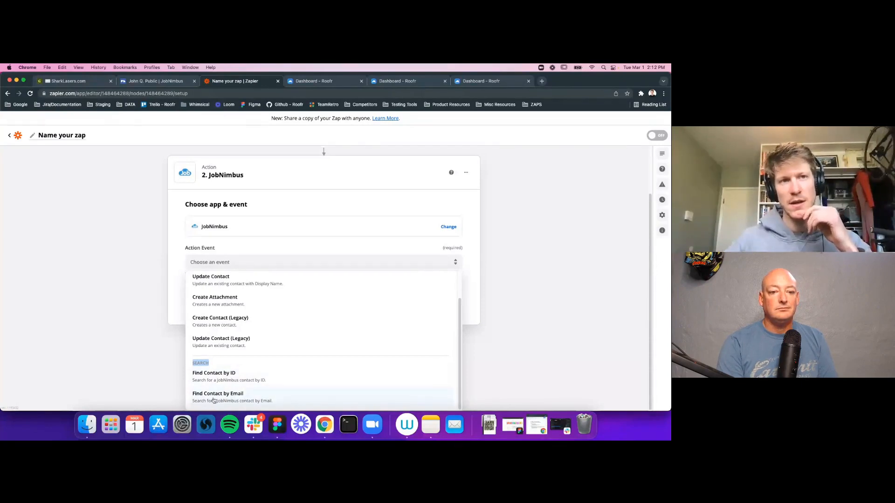
left_click(236, 397)
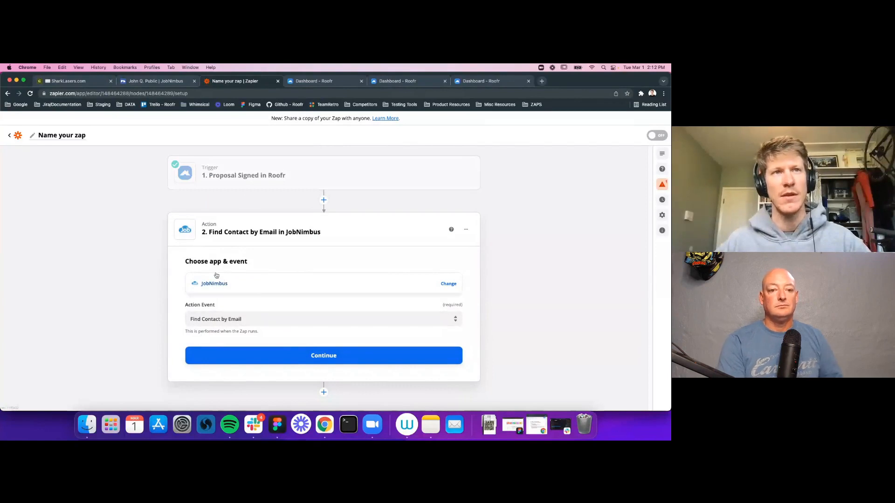
left_click(315, 360)
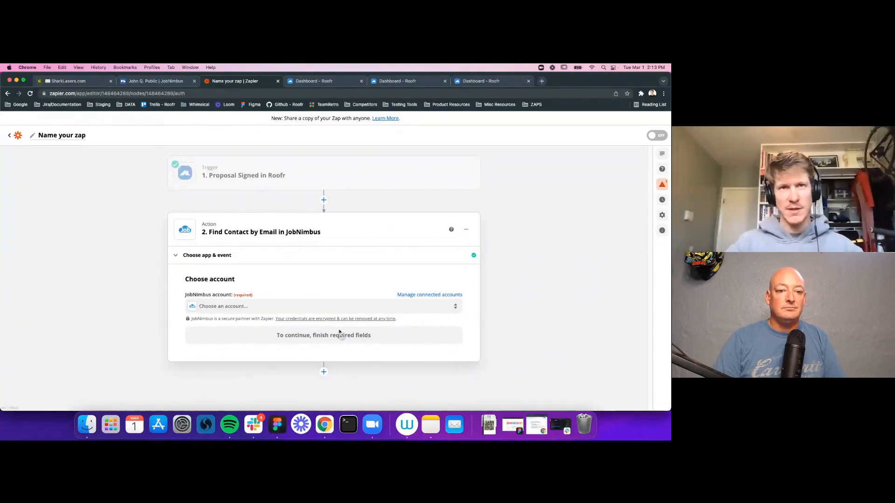
Step: Begin connecting a new JobNimbus account and open the page that shows its API key
left_click(210, 309)
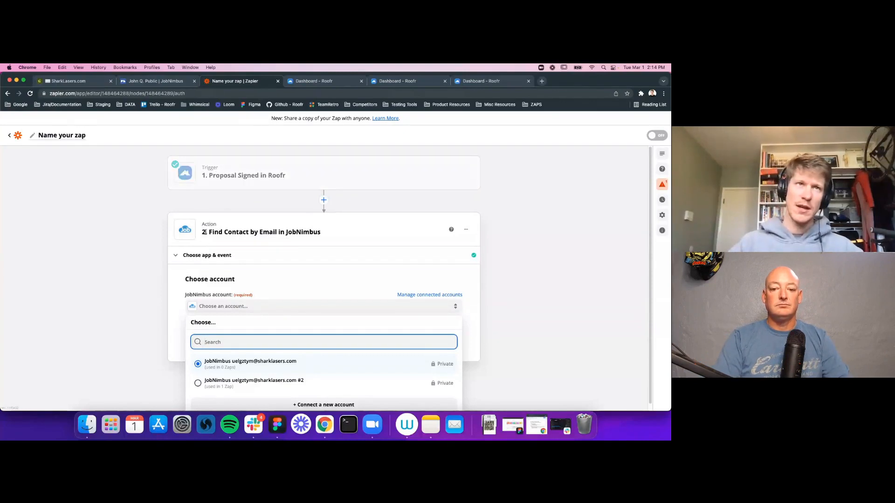
scroll(339, 249, "down", 1)
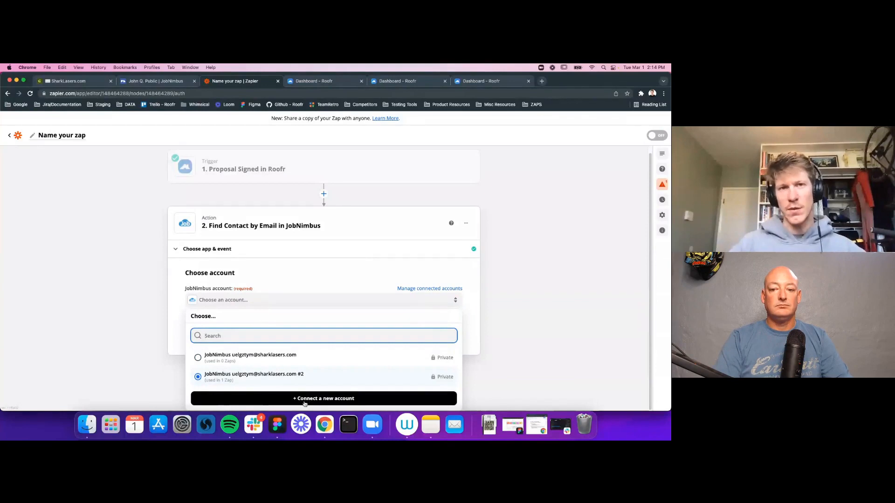
left_click(323, 399)
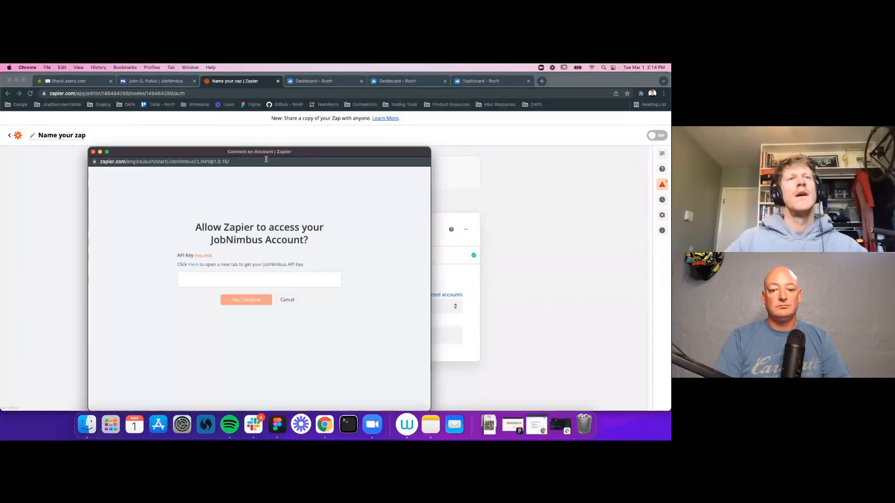
left_click_drag(202, 157, 206, 139)
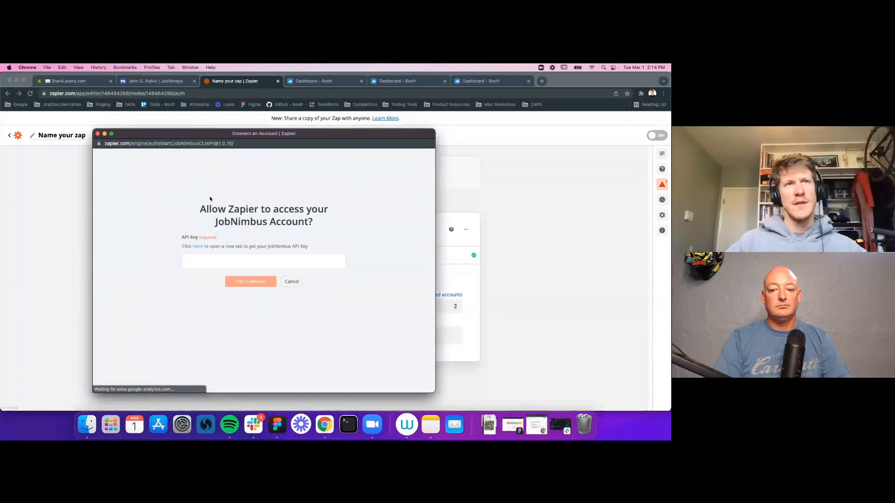
left_click(197, 247)
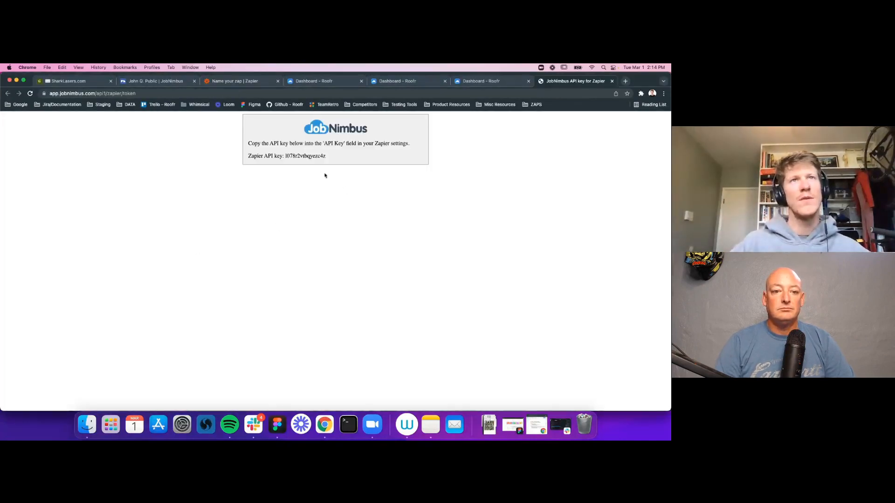
Step: Copy the Zapier API key from JobNimbus into the API Key field and connect the account
left_click_drag(286, 156, 311, 157)
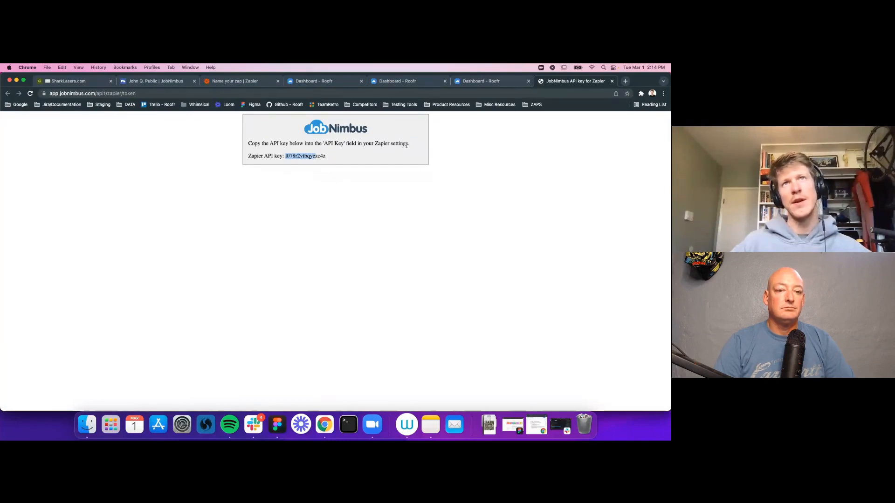
double_click(301, 155)
key("super+c")
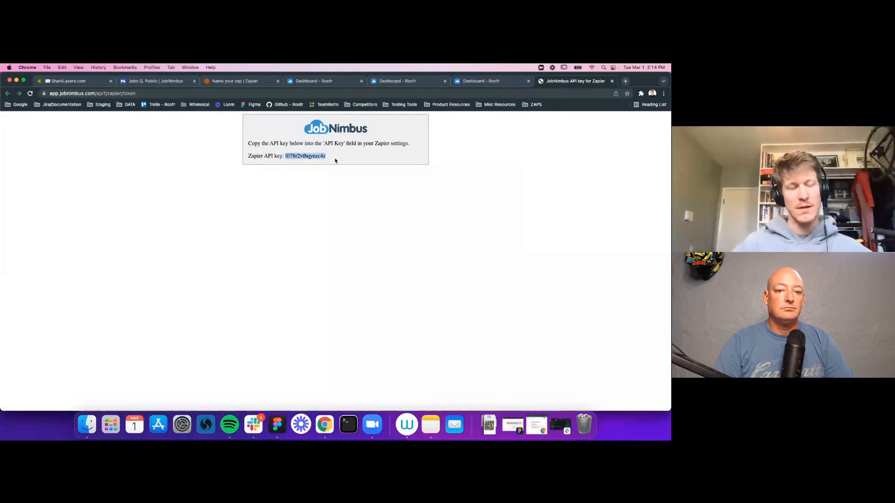
key("ctrl+Up")
left_click(179, 281)
left_click(213, 261)
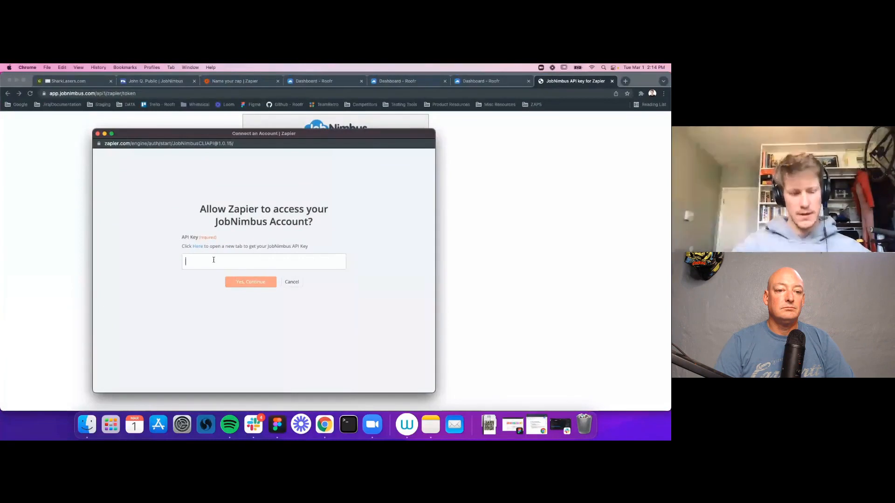
key("super+v")
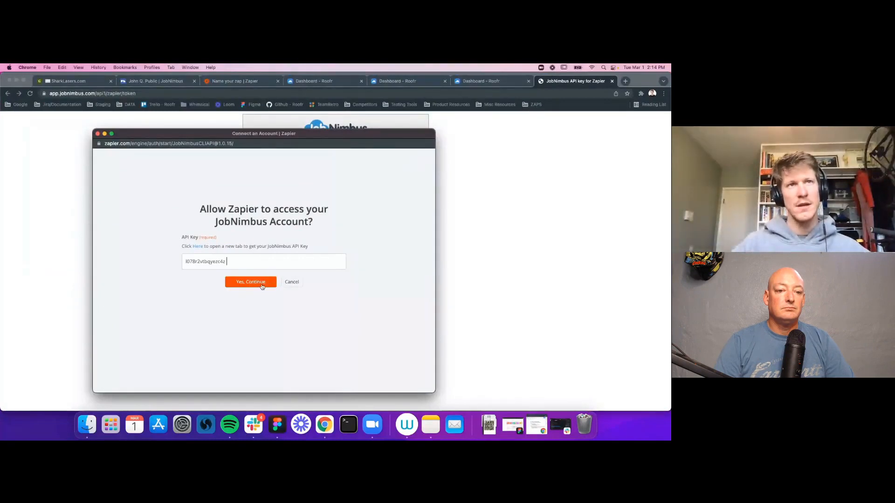
left_click(261, 284)
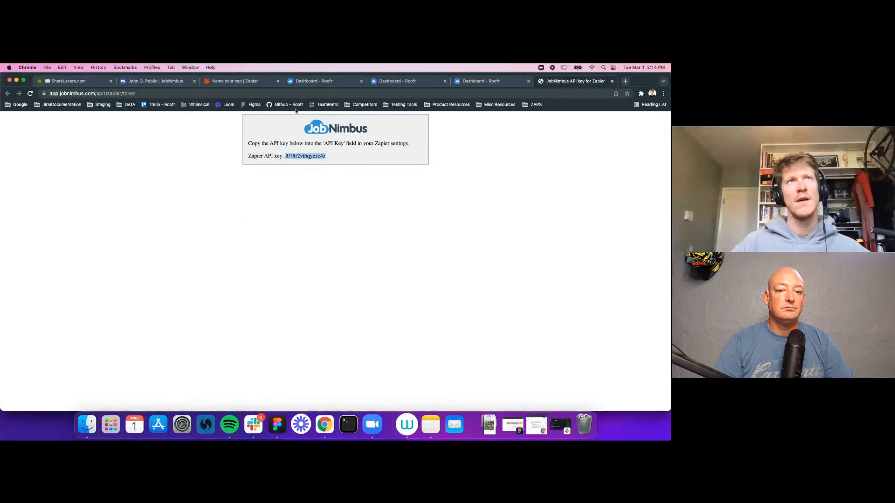
left_click(255, 84)
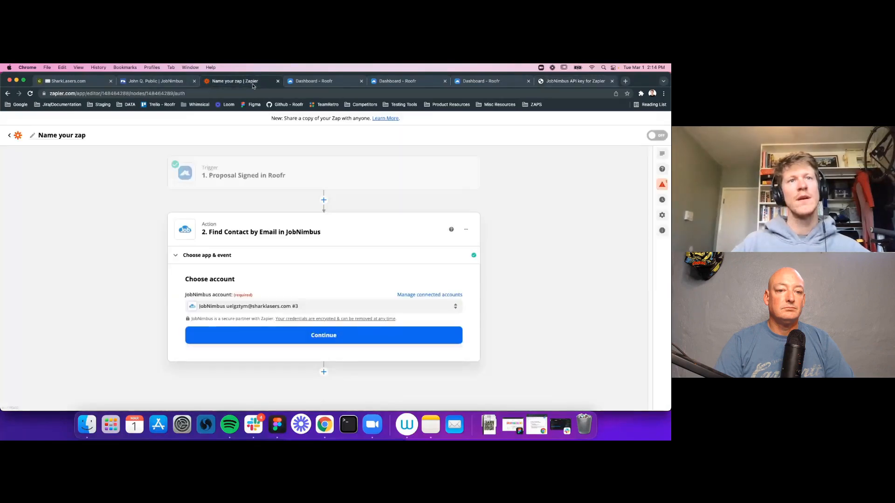
Step: Map the Email search field to the trigger's '1. Customer Email' and finish the action setup
left_click(344, 336)
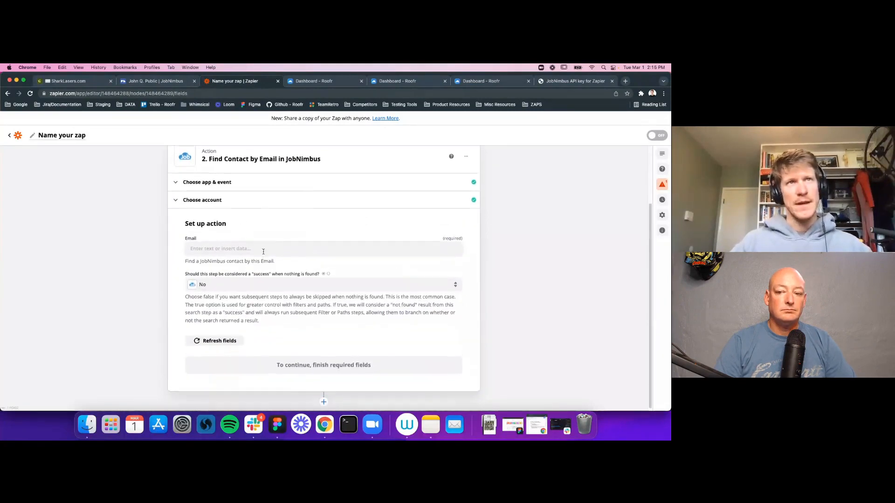
scroll(252, 233, "up", 2)
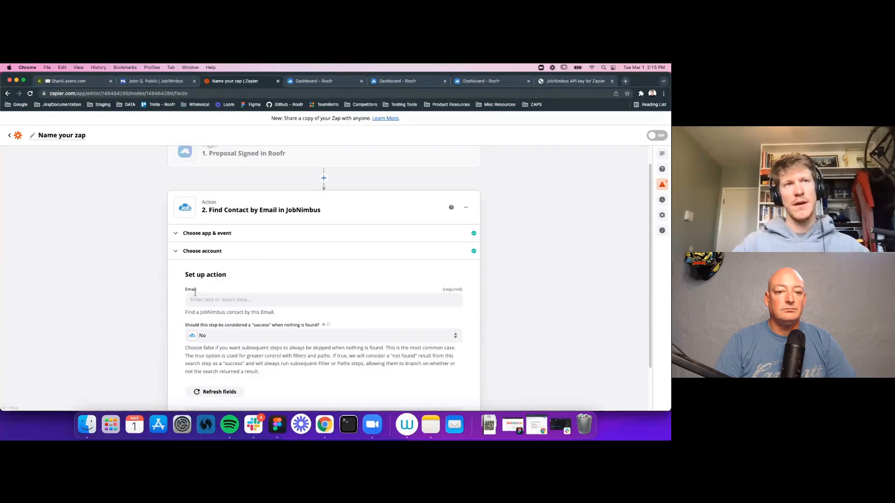
left_click(232, 306)
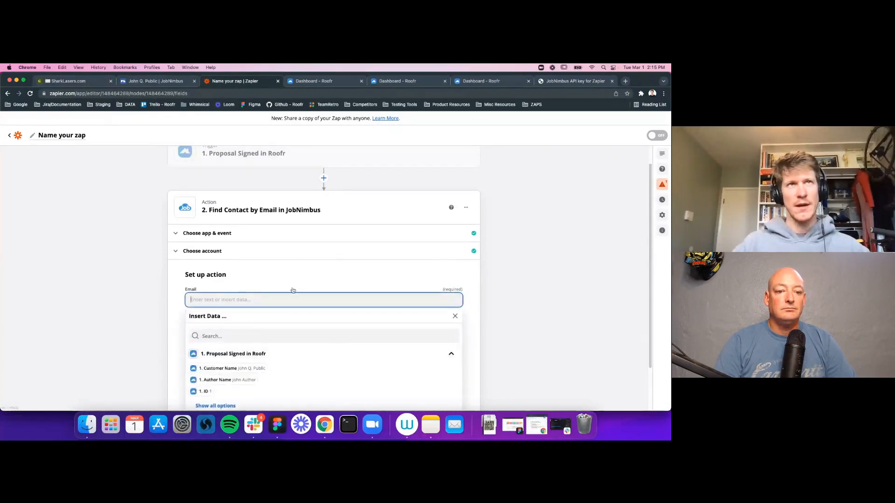
scroll(288, 297, "up", 1)
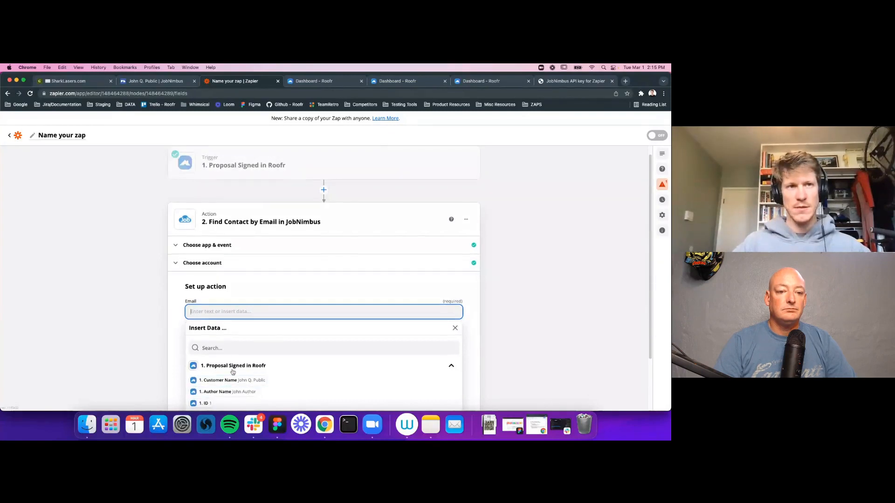
scroll(230, 366, "down", 2)
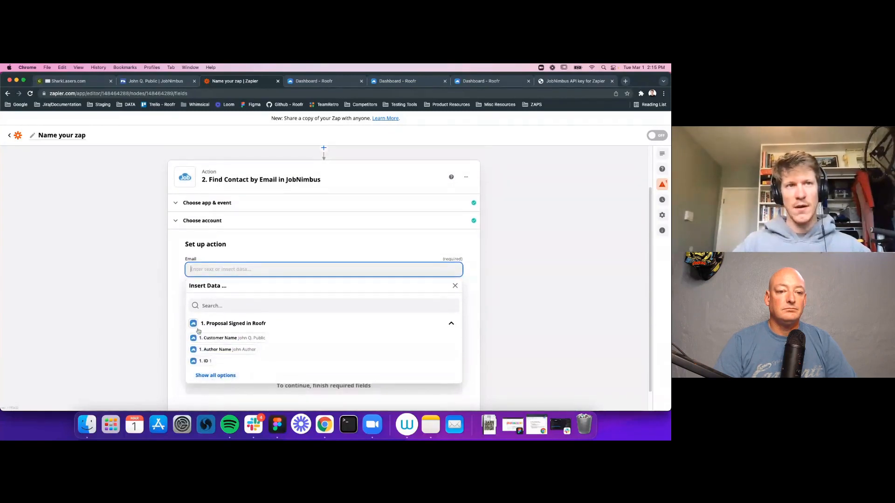
left_click(208, 376)
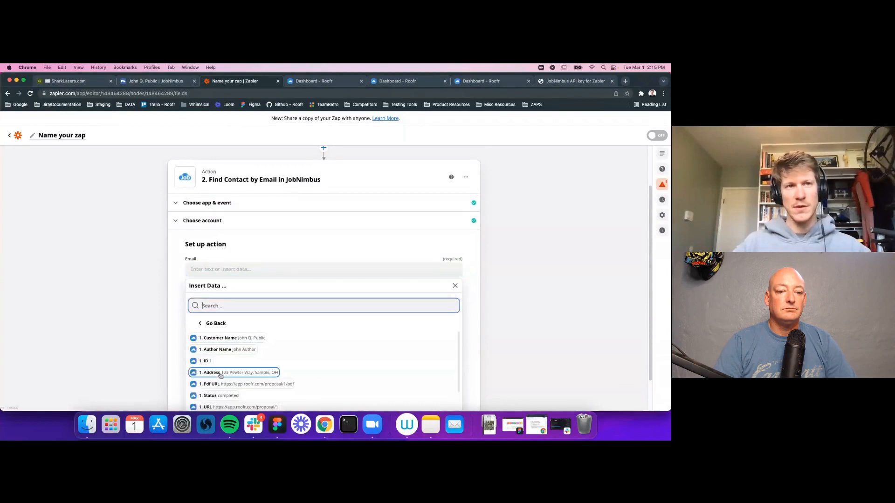
scroll(294, 355, "down", 3)
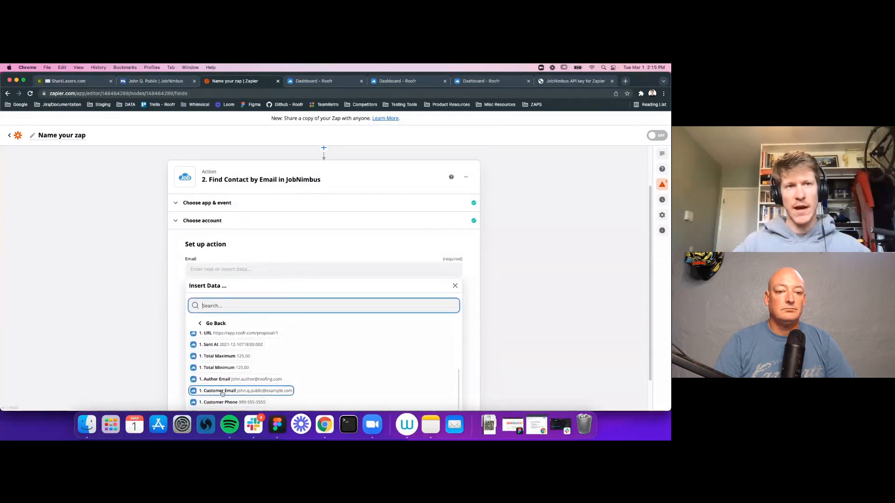
left_click(224, 394)
left_click(511, 310)
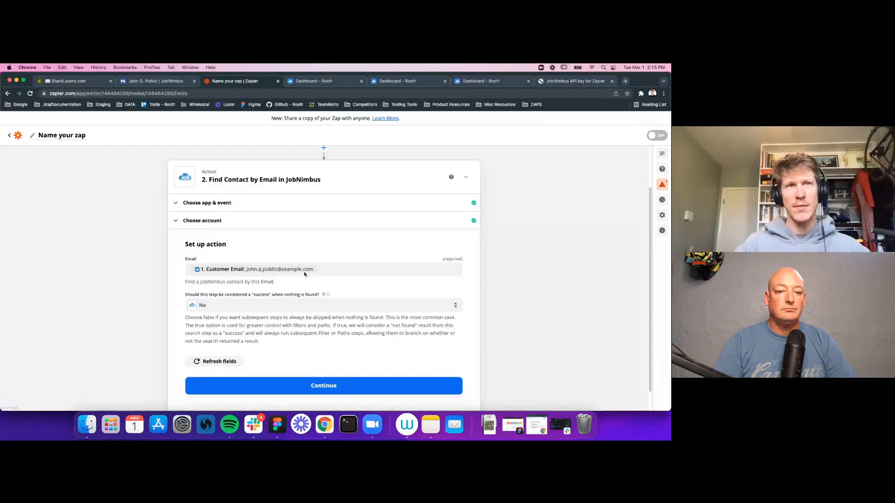
left_click(344, 393)
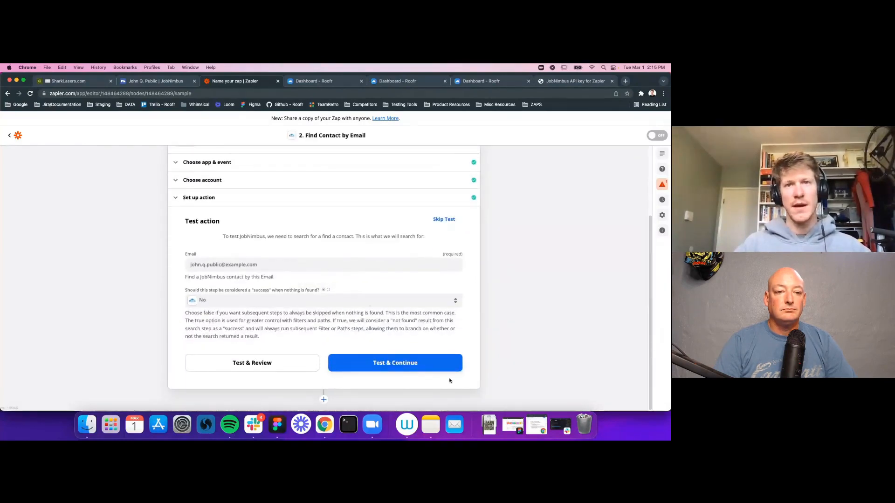
Step: Run the Find Contact by Email test and expand the matching contact's results
left_click(379, 364)
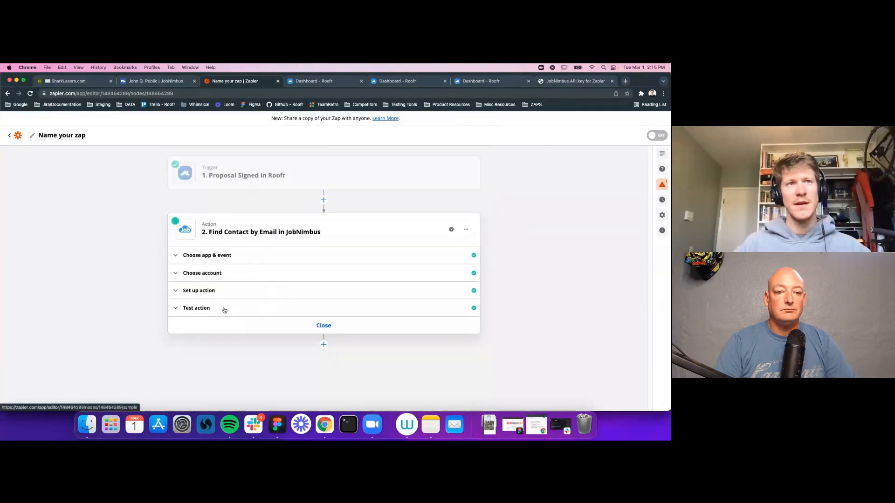
left_click(207, 313)
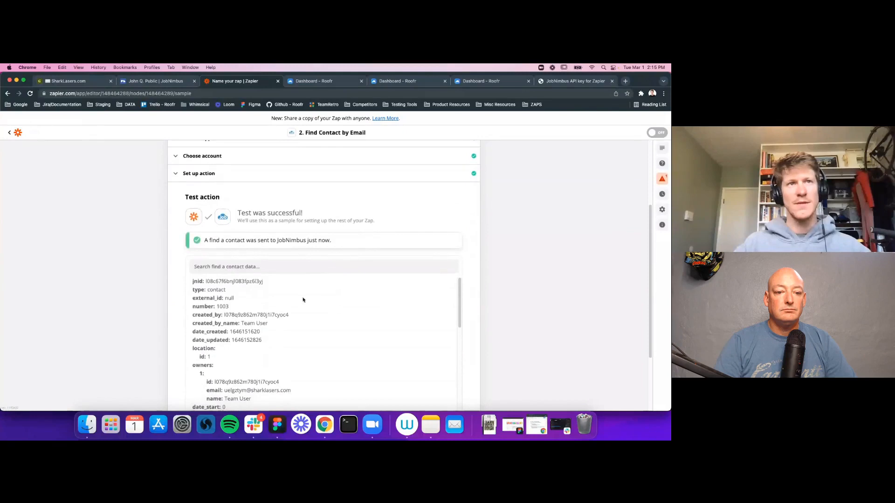
scroll(303, 300, "down", 2)
scroll(531, 264, "down", 4)
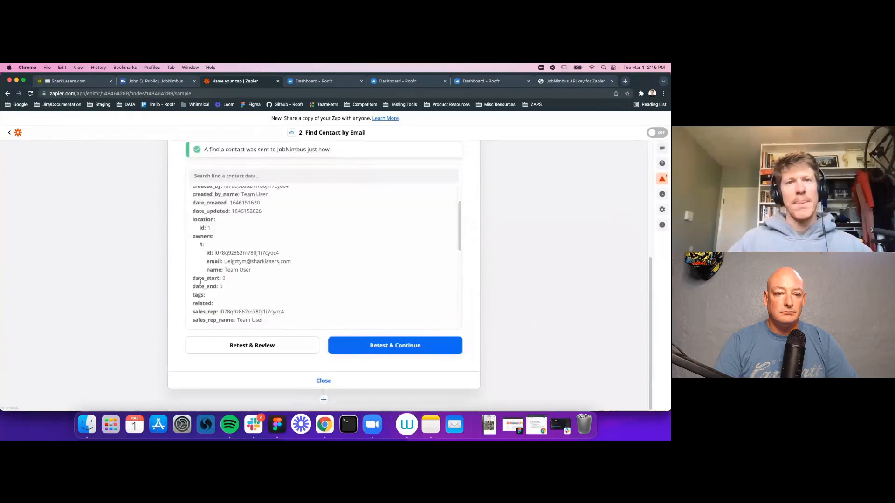
scroll(268, 270, "up", 2)
scroll(259, 230, "up", 2)
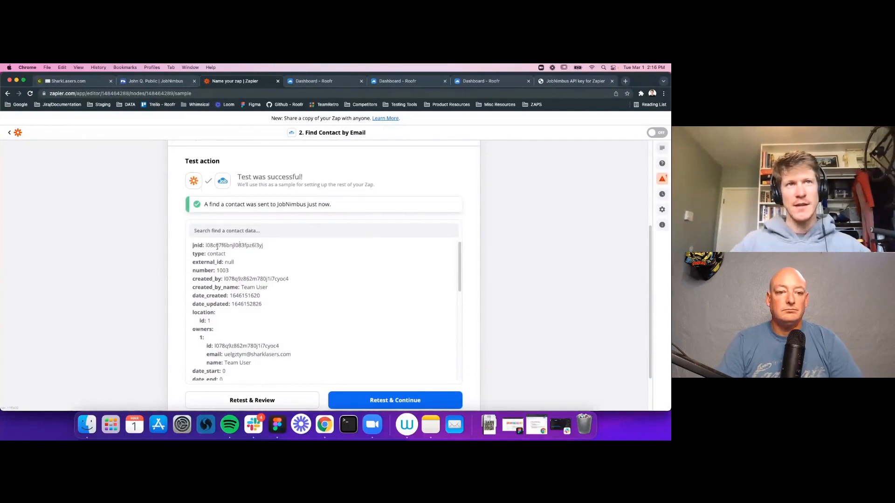
double_click(223, 246)
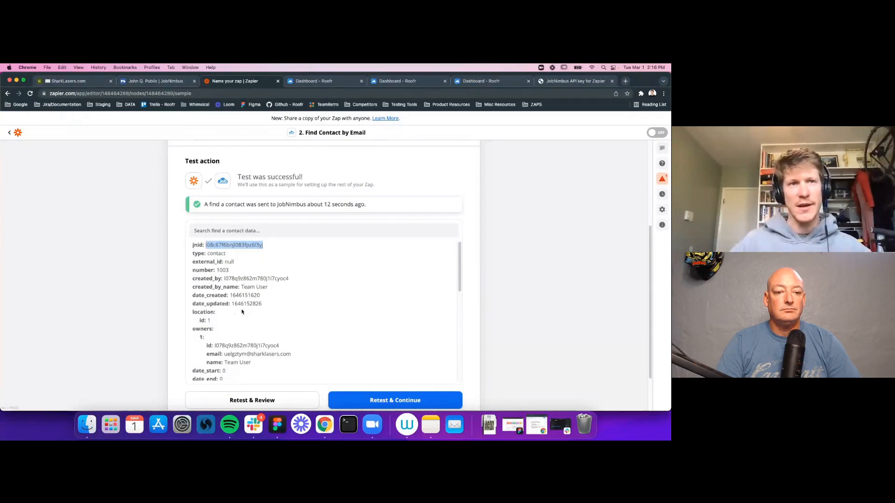
Step: Review the returned contact fields, including status Lead and record type Retail
scroll(246, 309, "down", 10)
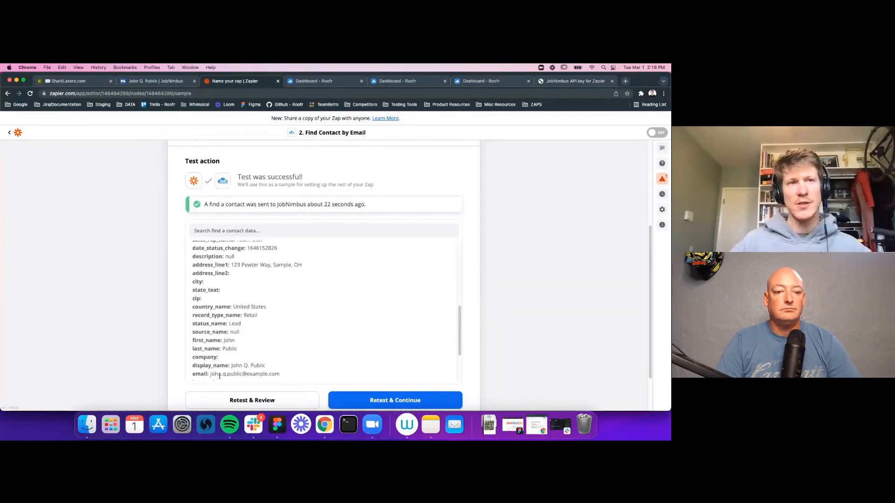
scroll(278, 298, "down", 1)
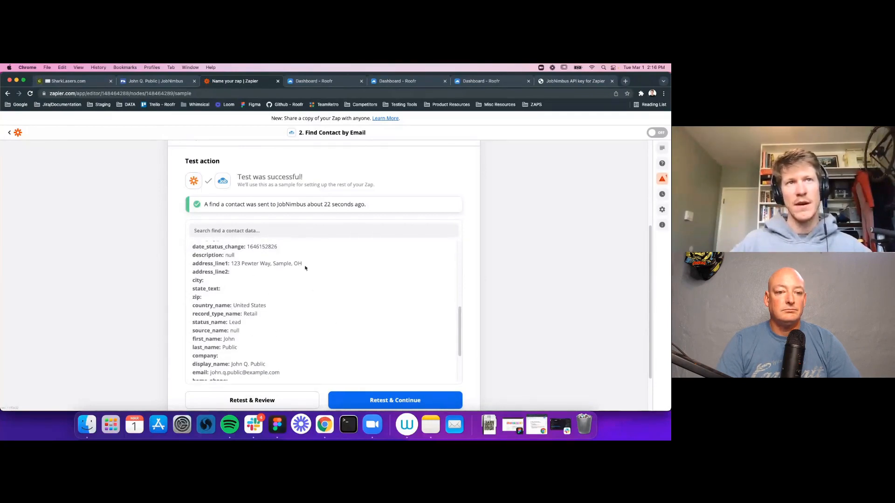
scroll(260, 289, "up", 10)
scroll(260, 279, "down", 15)
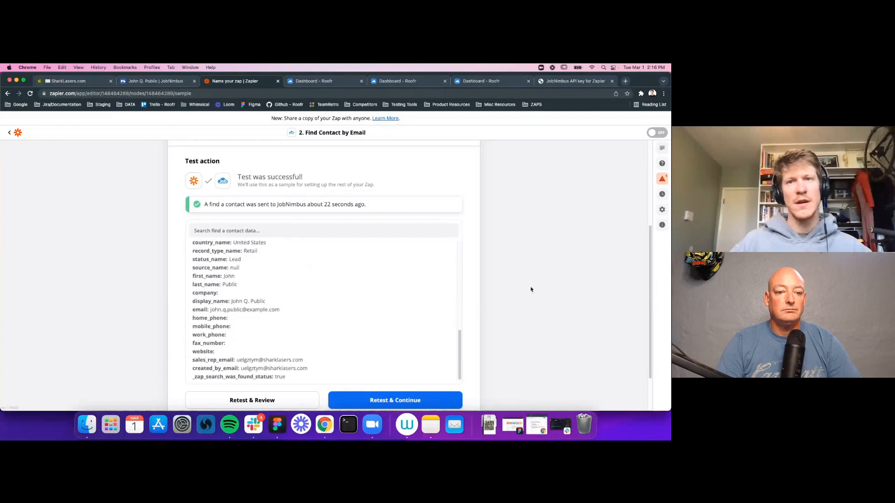
scroll(531, 291, "down", 3)
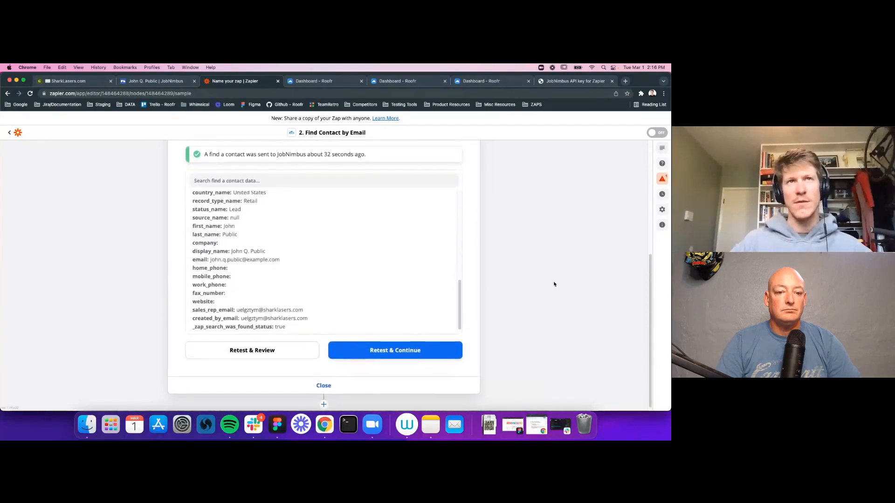
scroll(555, 281, "up", 8)
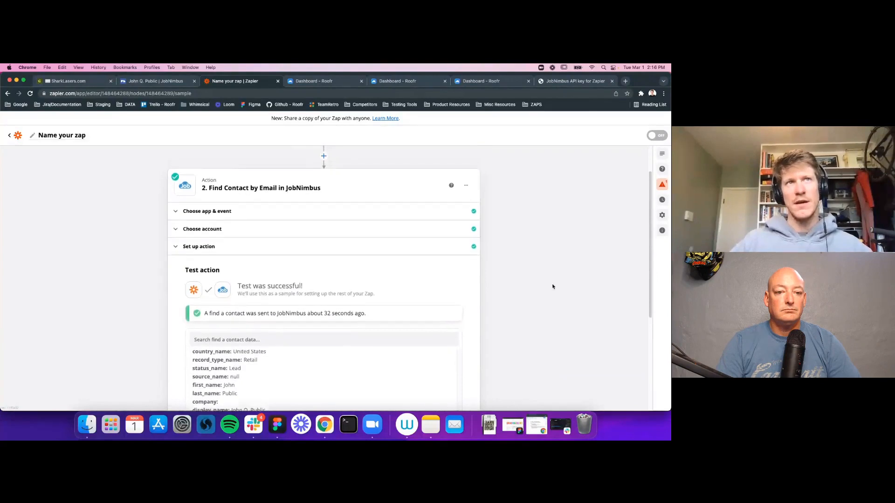
scroll(552, 286, "up", 2)
mouse_move(224, 182)
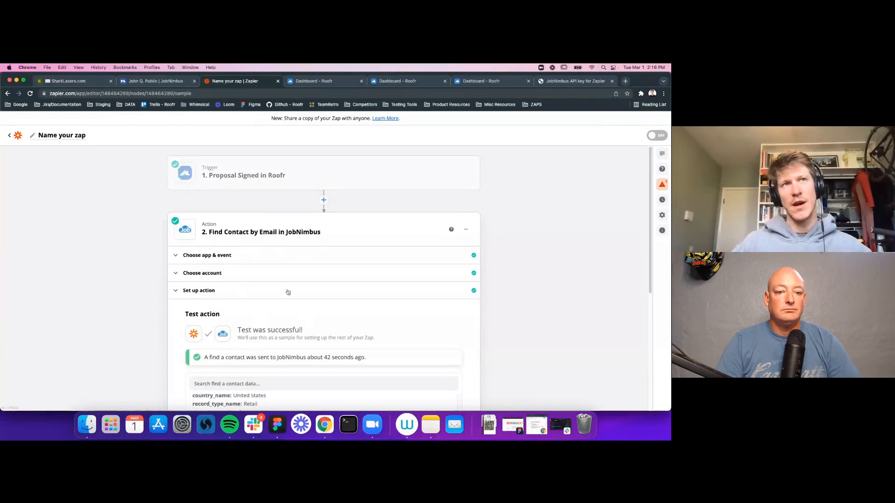
scroll(289, 268, "down", 8)
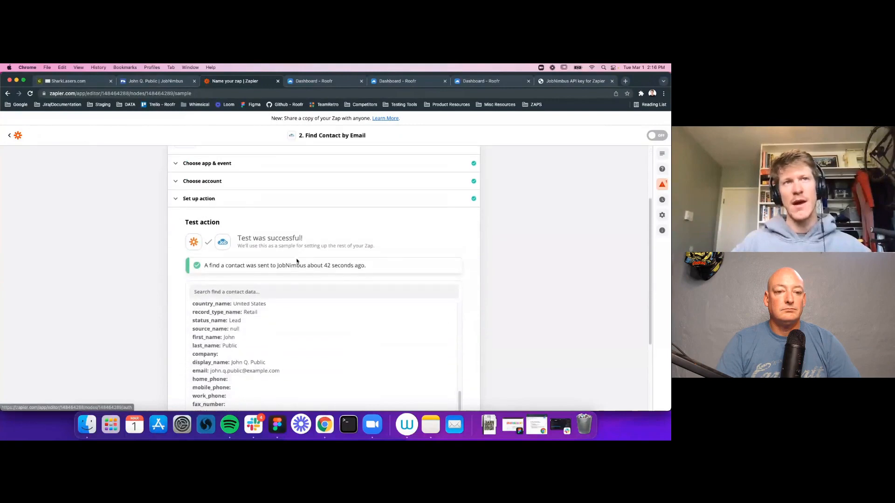
scroll(295, 284, "down", 1)
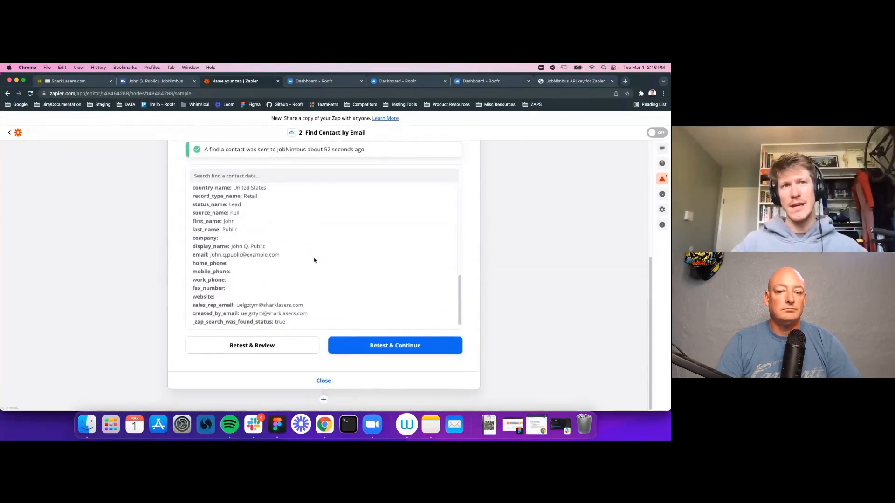
scroll(313, 252, "up", 5)
scroll(372, 299, "down", 1)
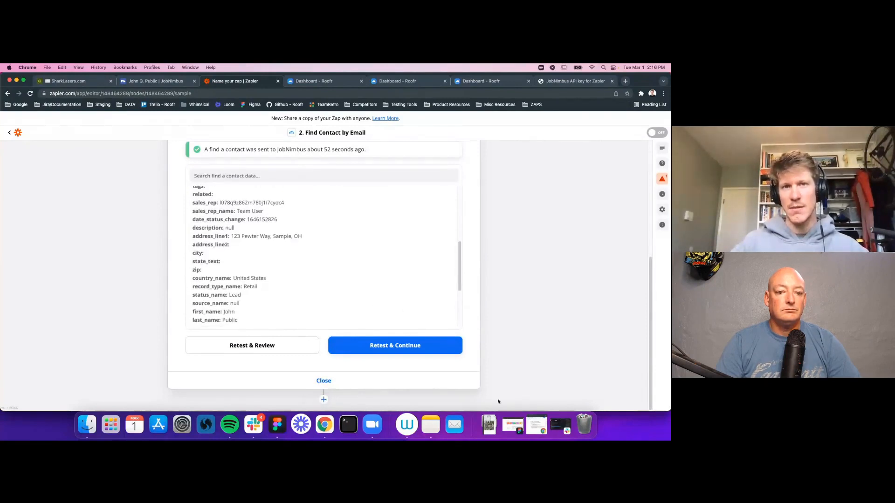
Step: Add a third step using JobNimbus with the Update Contact event
left_click(324, 401)
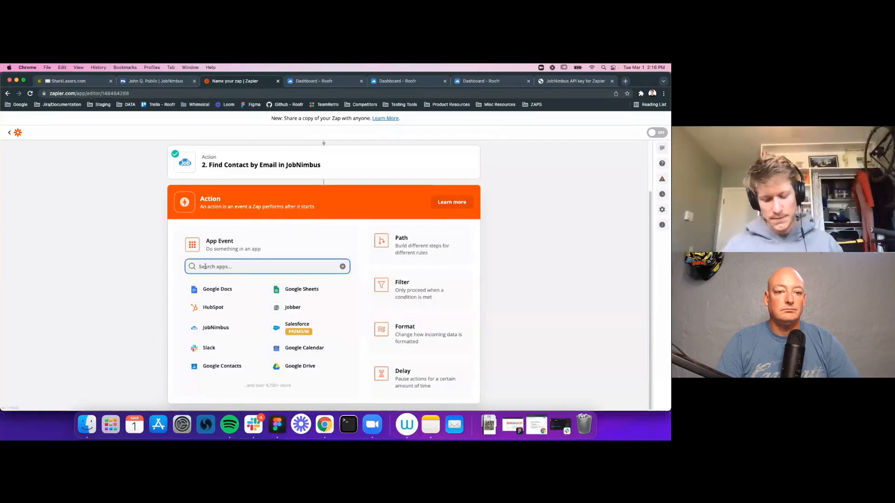
type("job")
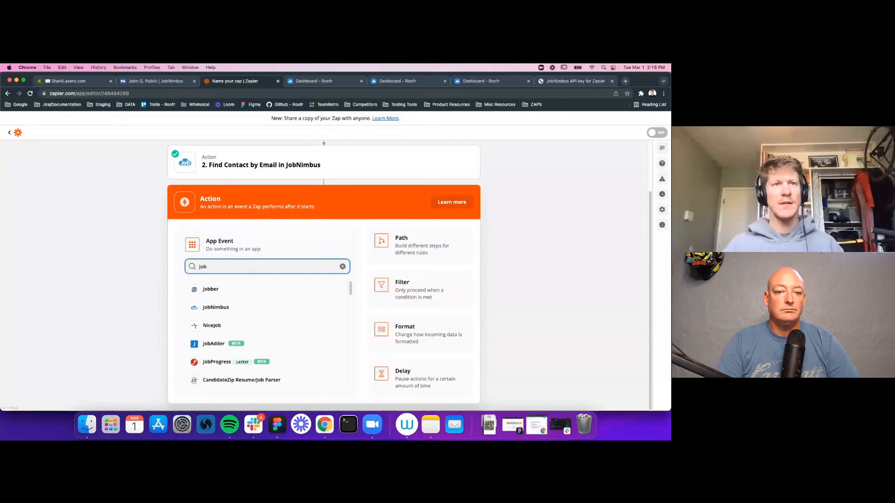
left_click(214, 307)
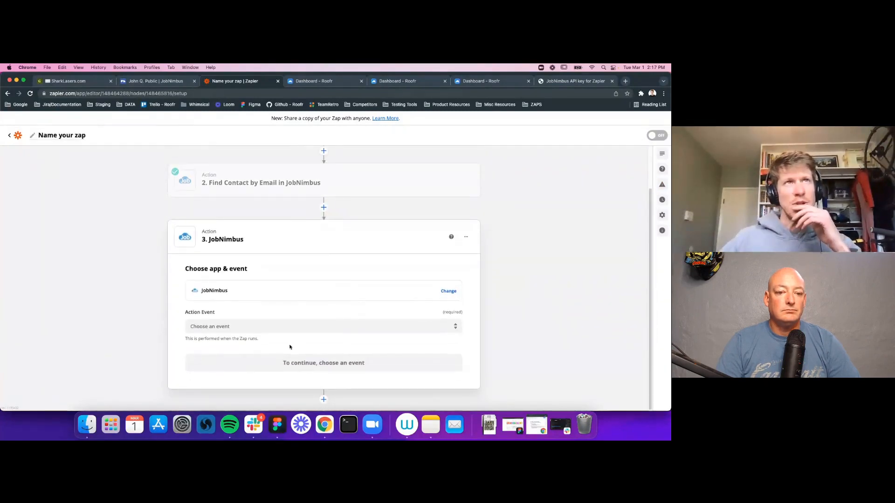
left_click(210, 326)
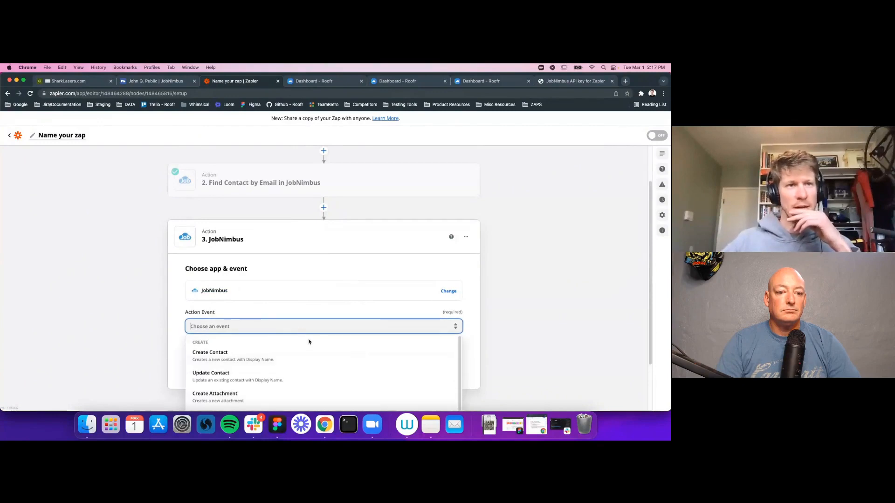
left_click(242, 382)
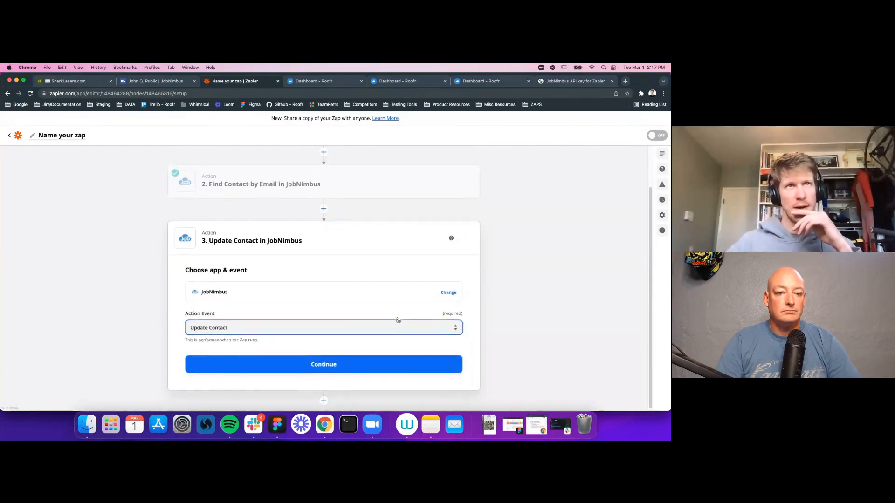
scroll(399, 320, "up", 2)
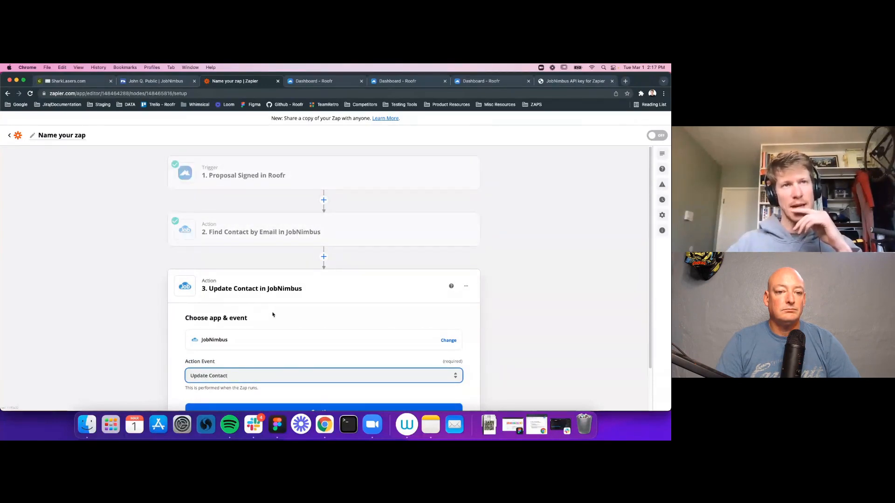
scroll(308, 313, "down", 2)
left_click(324, 362)
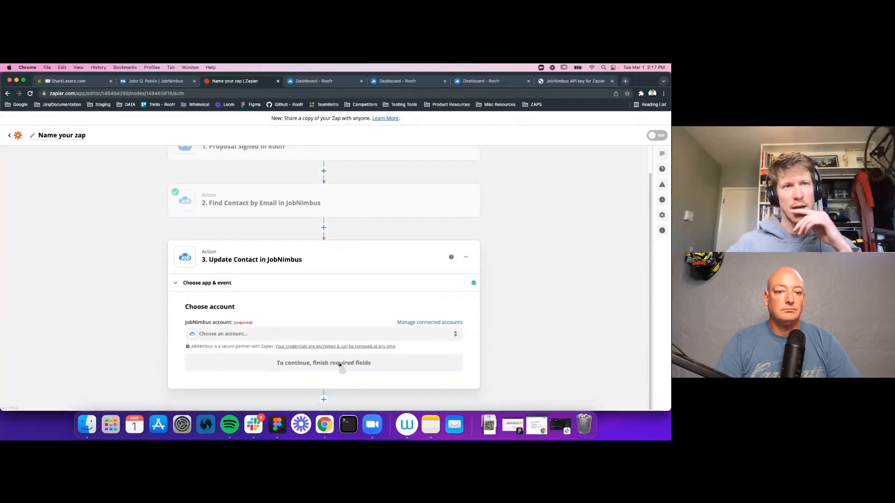
Step: Choose the third connected JobNimbus account for the Update Contact step
left_click(238, 334)
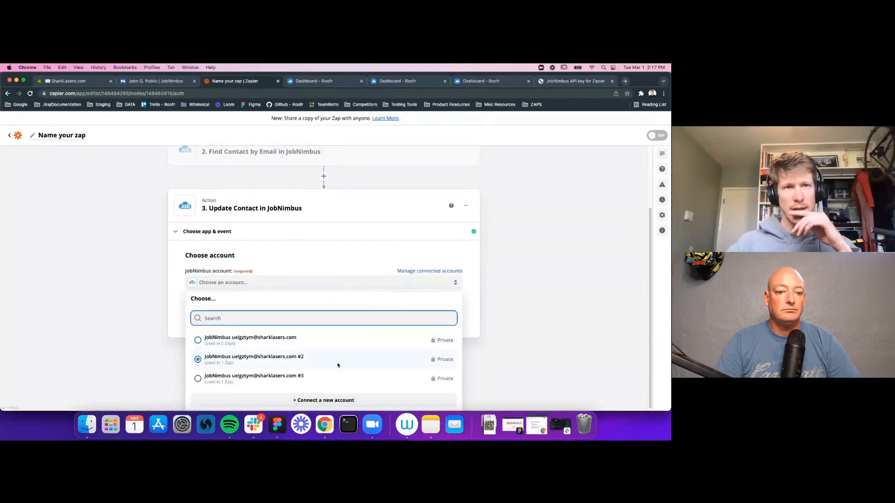
left_click(269, 380)
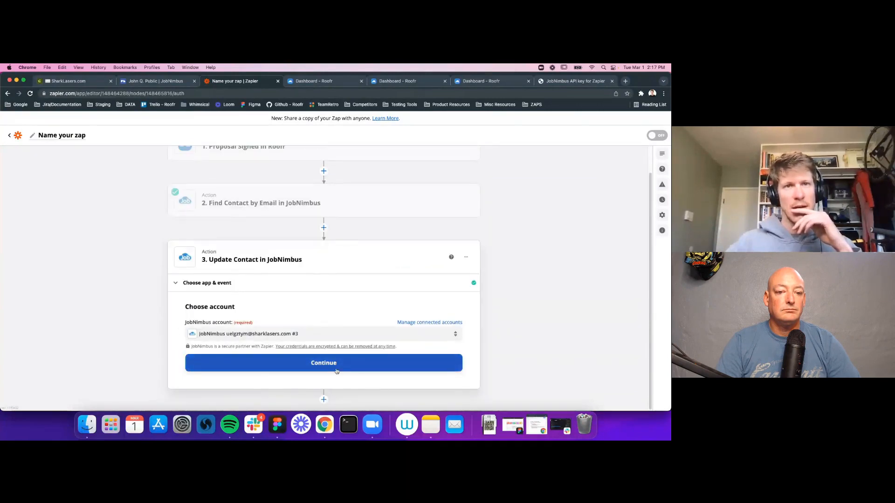
left_click(320, 366)
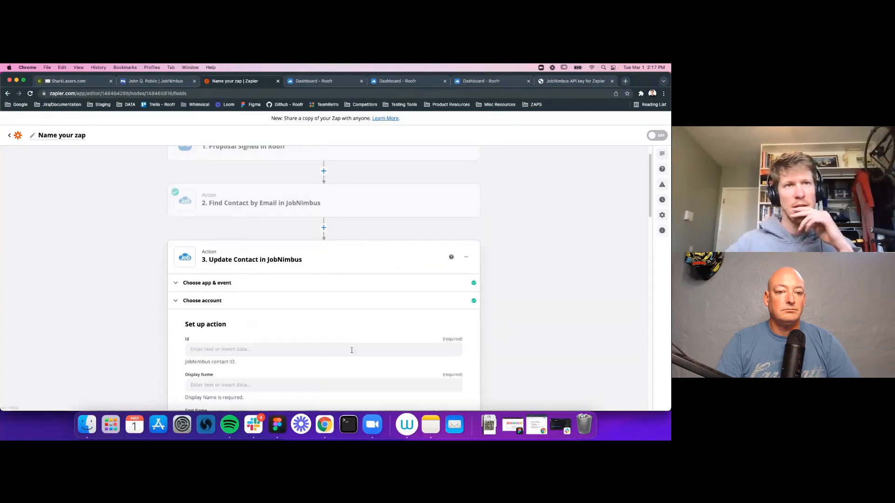
Step: Map the Id field to the found contact's '2. Jnid'
scroll(286, 260, "down", 1)
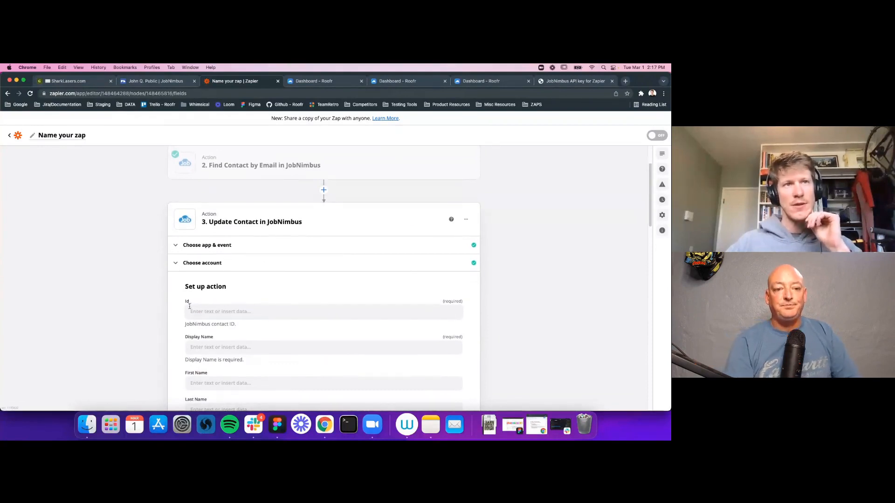
left_click(216, 312)
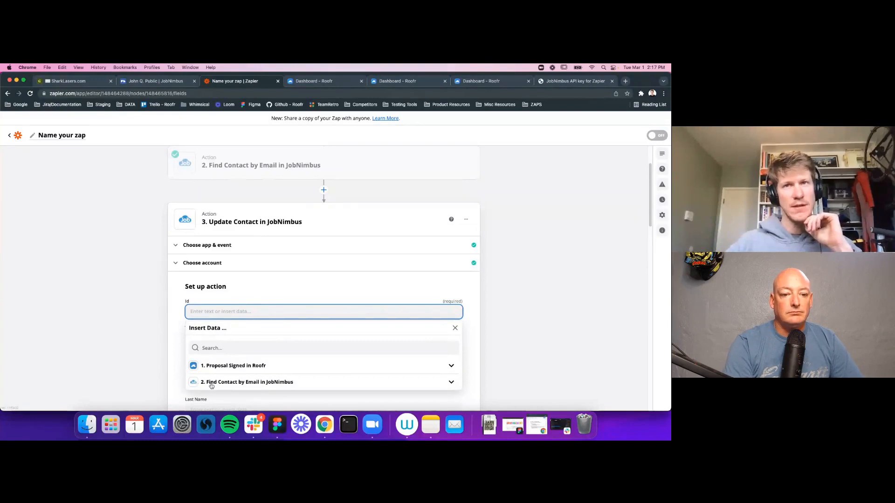
left_click(398, 286)
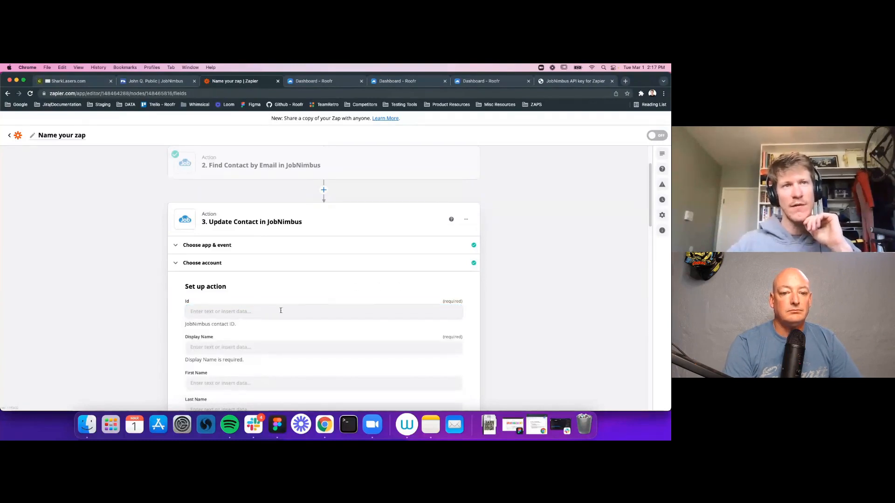
left_click(220, 315)
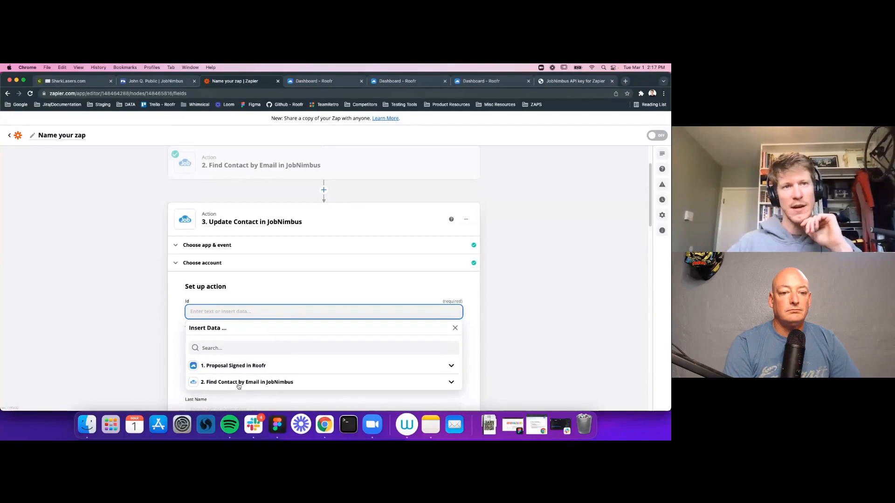
left_click(270, 383)
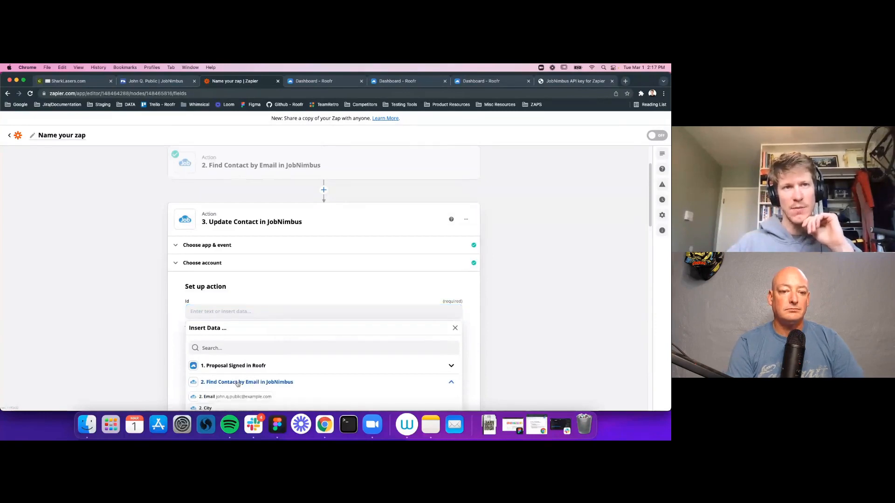
scroll(308, 359, "down", 3)
left_click(223, 364)
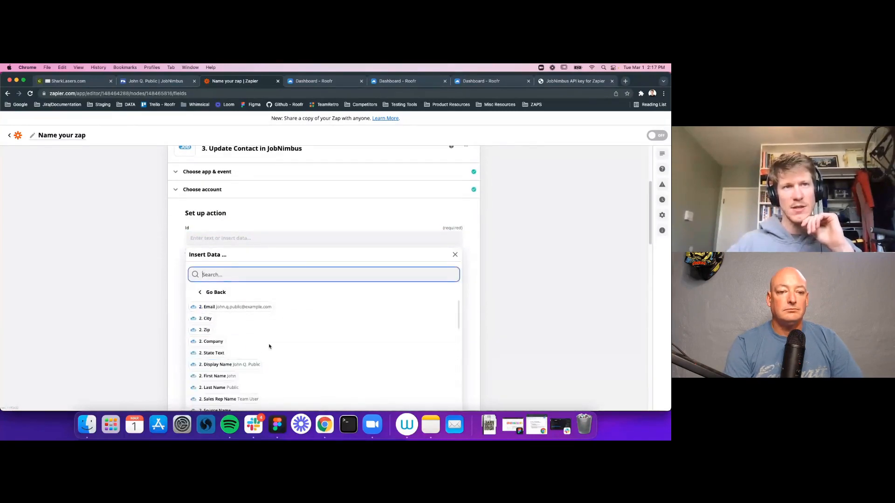
scroll(280, 345, "down", 5)
scroll(284, 344, "down", 4)
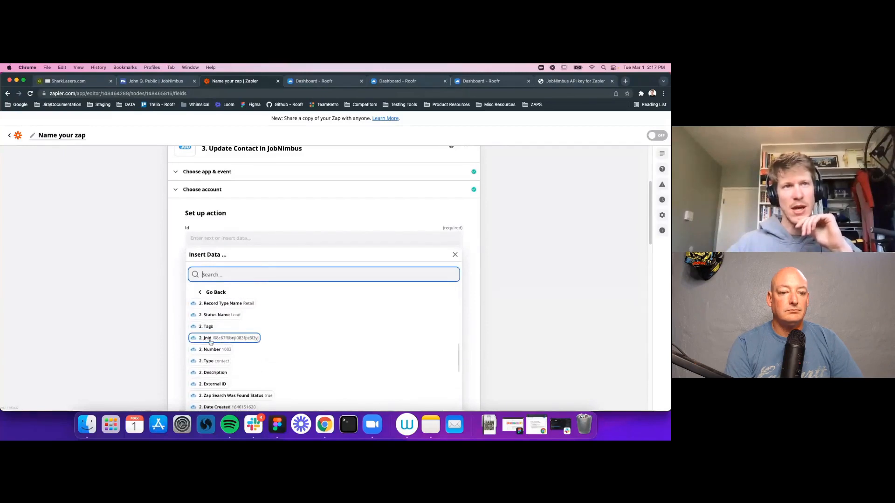
left_click(214, 342)
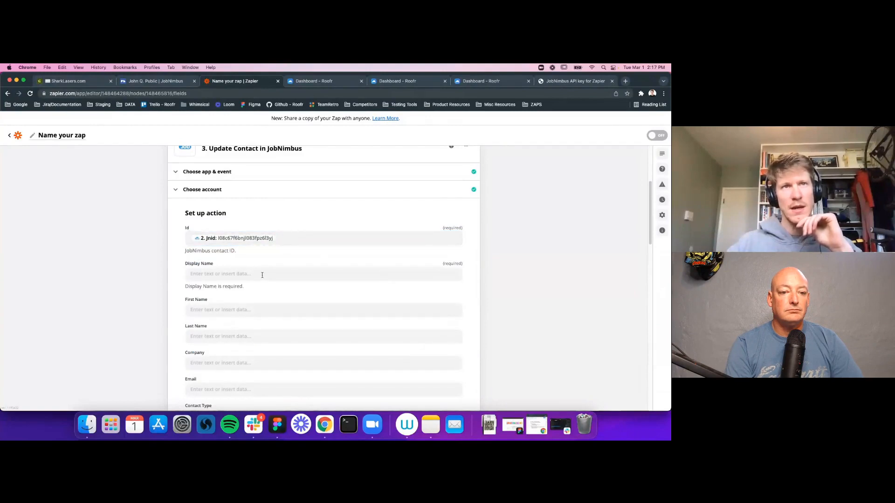
Step: Map Display Name to the Roofr trigger's '1. Customer Name'
left_click(262, 276)
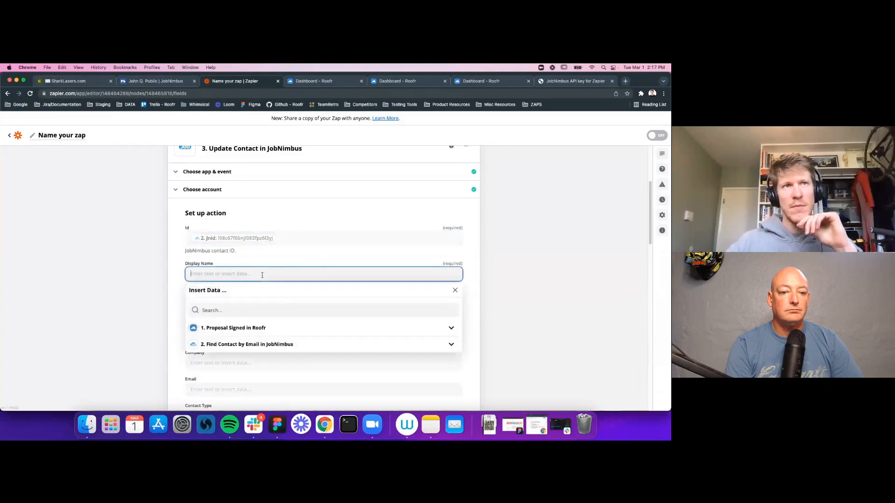
left_click(232, 328)
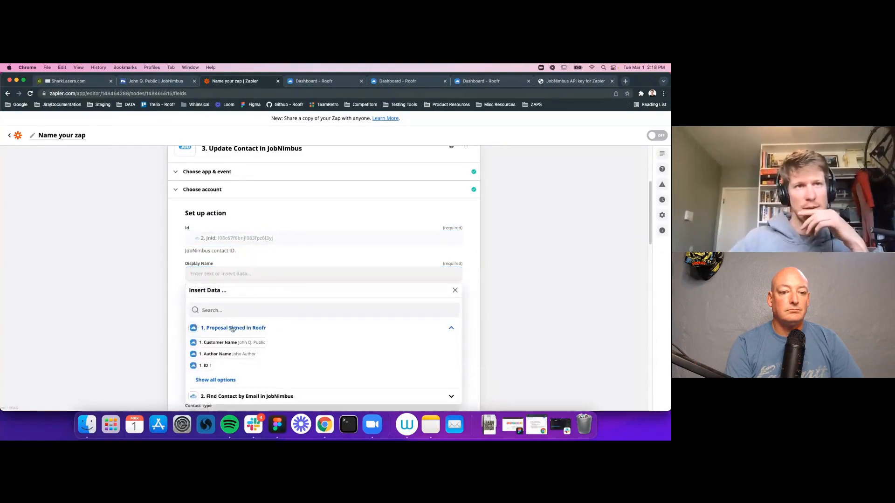
left_click(223, 380)
scroll(284, 373, "down", 5)
scroll(289, 371, "down", 3)
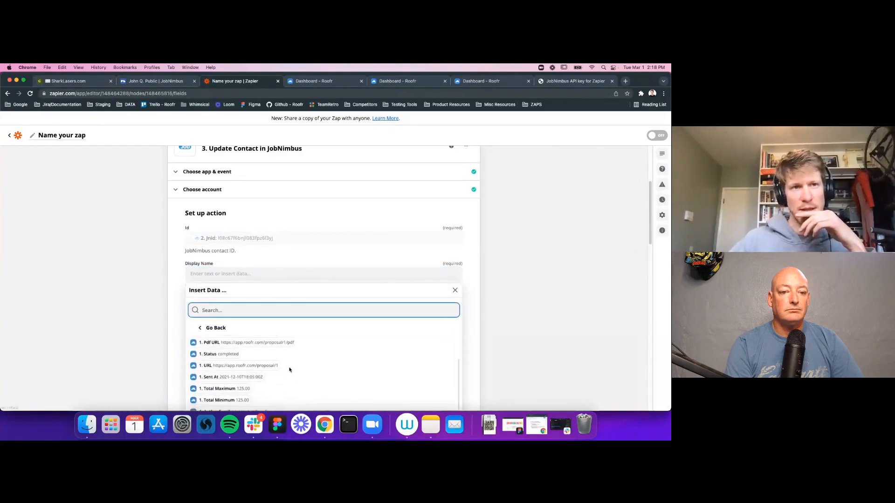
scroll(299, 376, "down", 1)
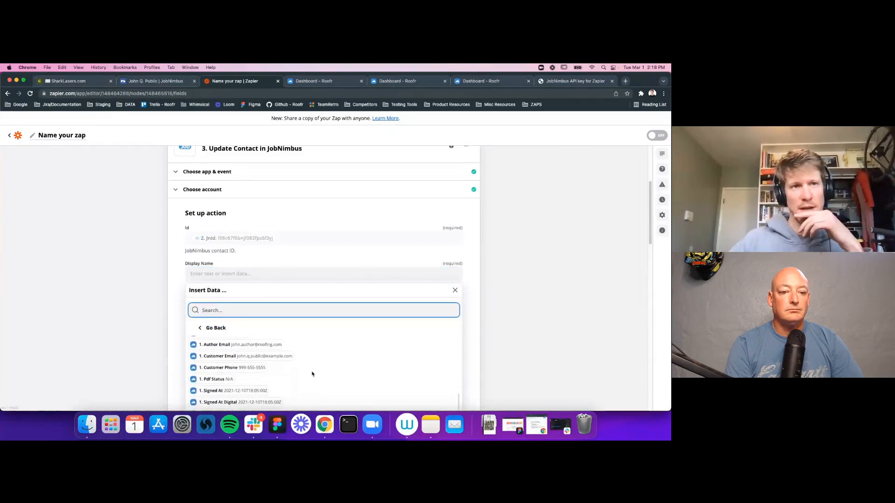
scroll(254, 380, "down", 2)
scroll(273, 333, "up", 5)
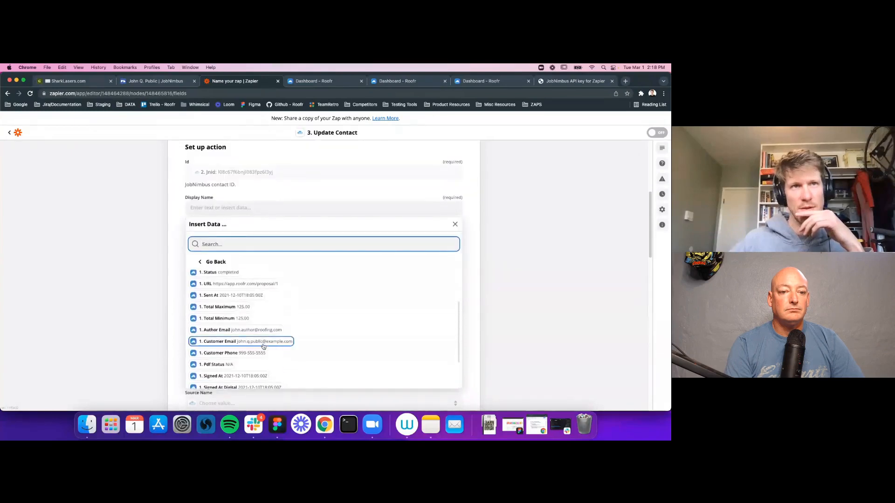
scroll(262, 345, "up", 2)
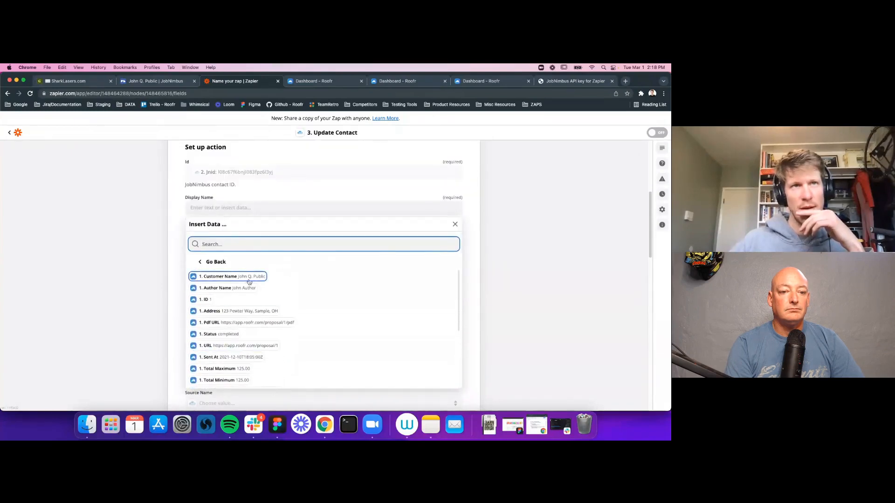
left_click(252, 276)
left_click(474, 246)
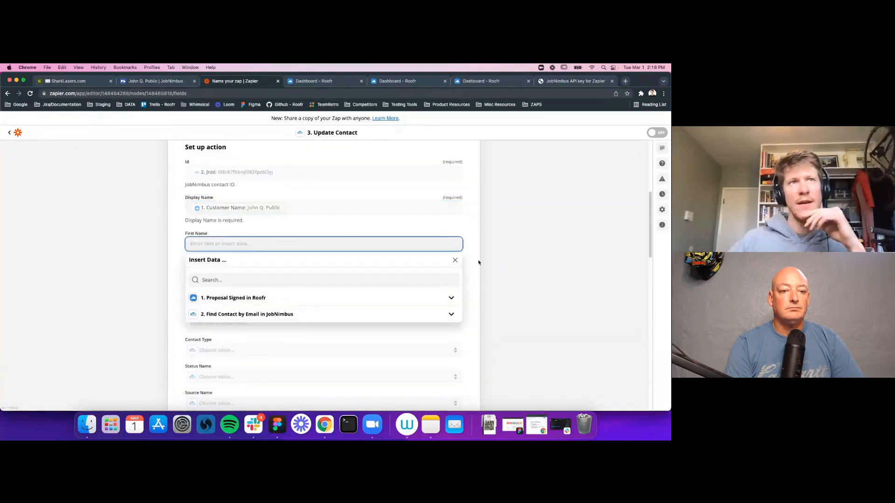
Step: Leave First Name unmapped and set Contact Type to Retail
left_click(475, 280)
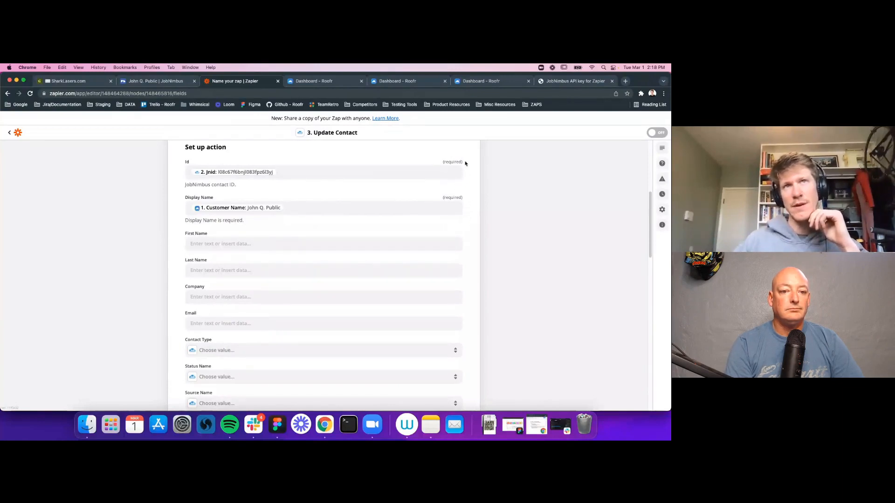
scroll(314, 343, "down", 4)
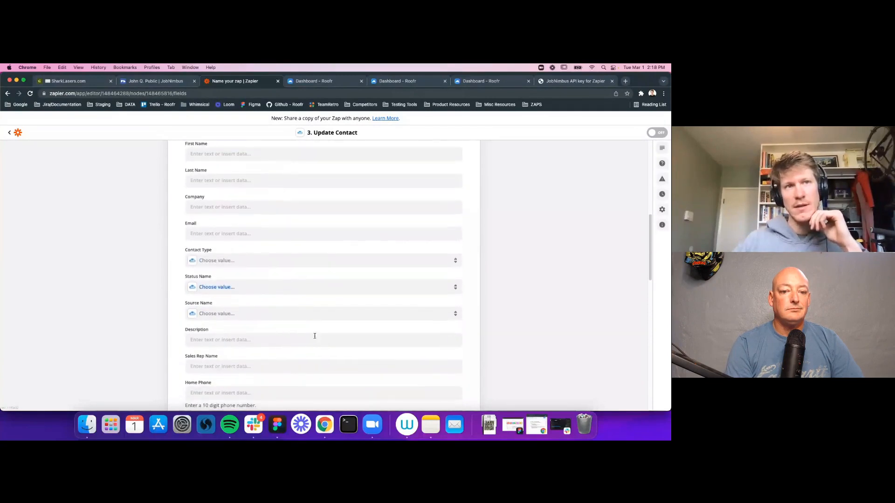
scroll(310, 344, "up", 3)
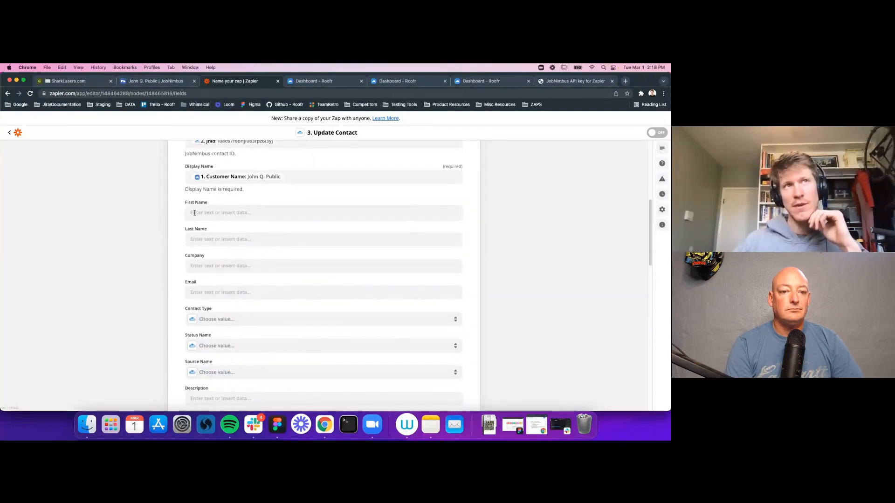
left_click(208, 213)
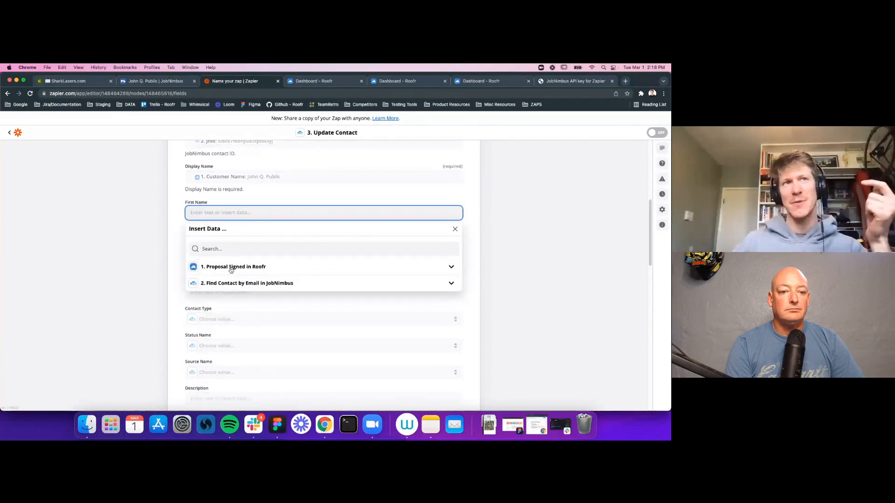
left_click(178, 234)
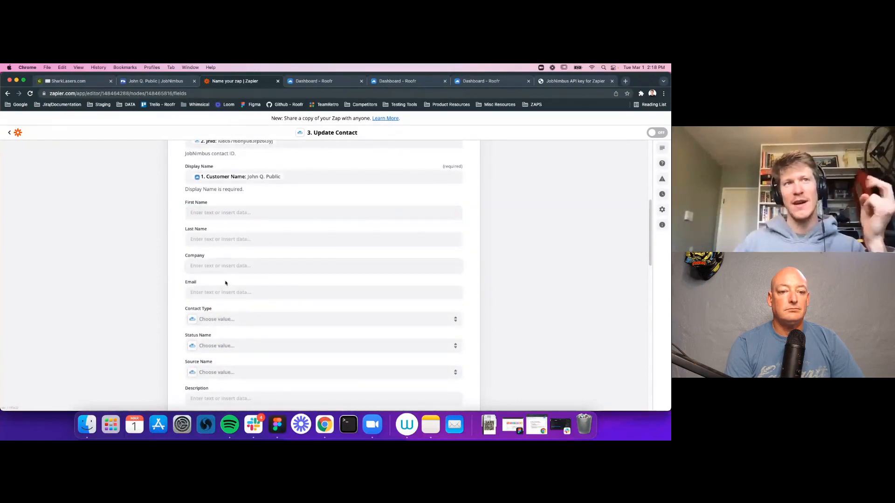
scroll(254, 306, "down", 1)
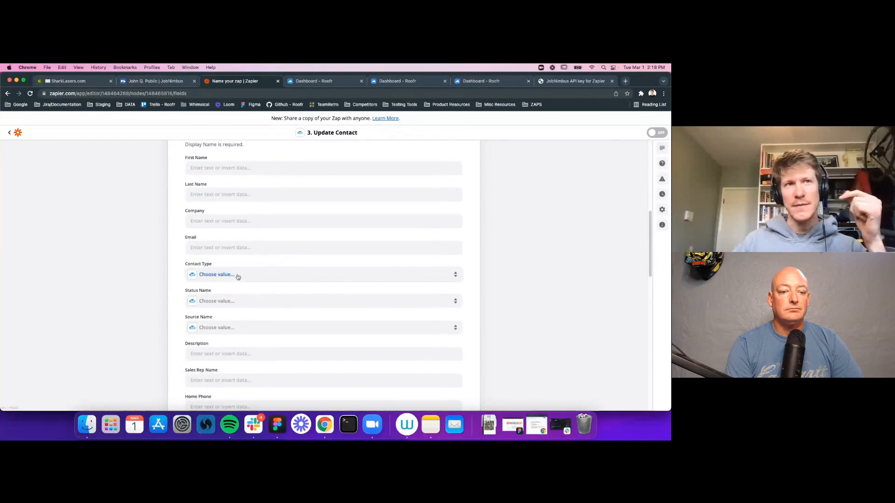
left_click(237, 275)
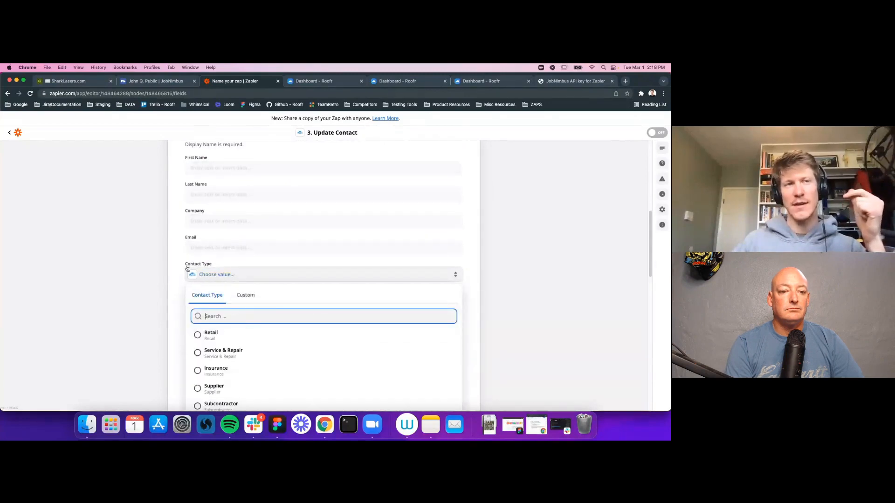
left_click(230, 336)
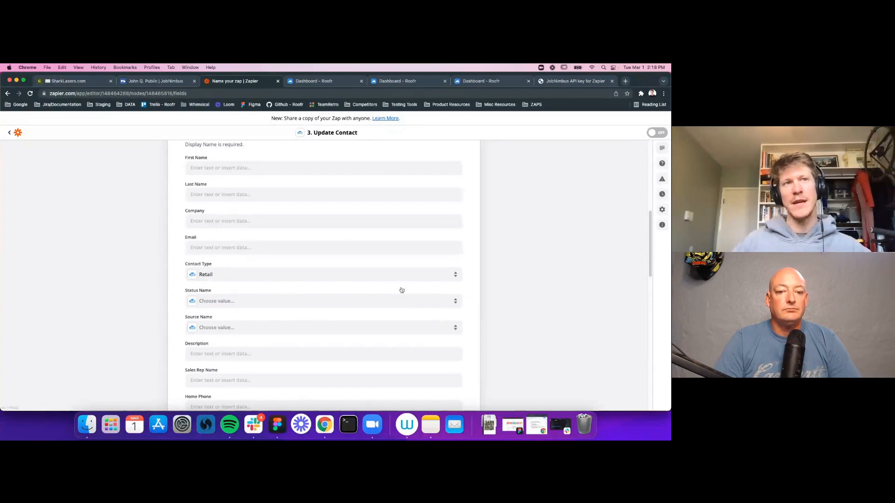
Step: Set Status Name to Signed Contract
left_click(223, 301)
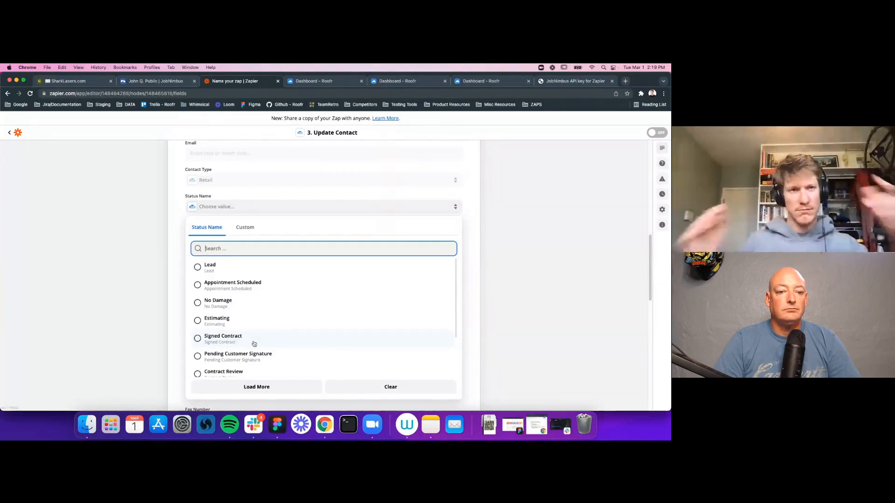
left_click(202, 340)
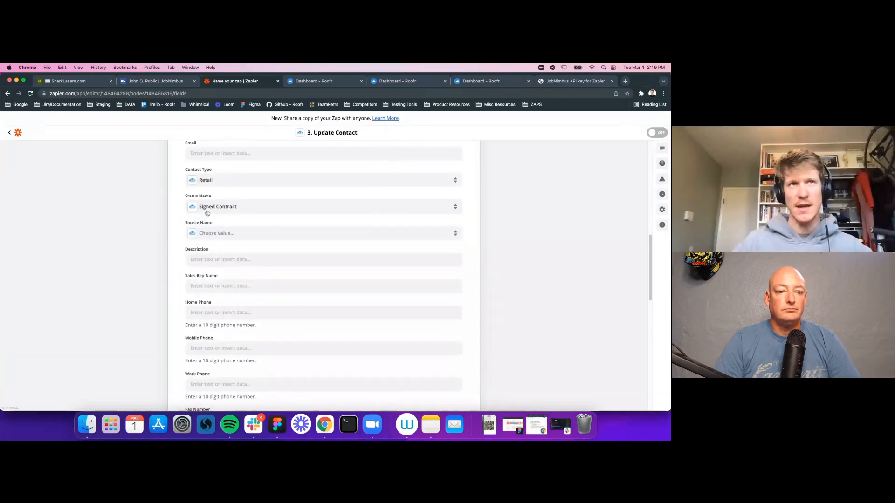
scroll(489, 312, "up", 10)
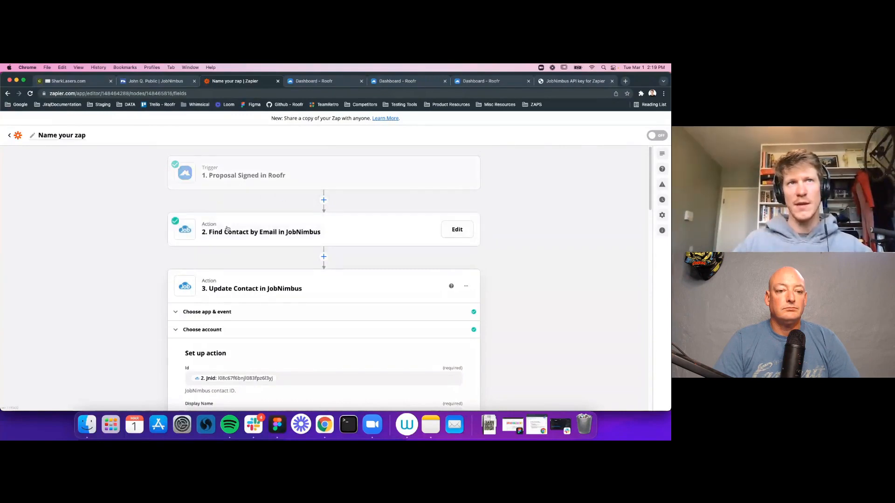
scroll(292, 314, "down", 8)
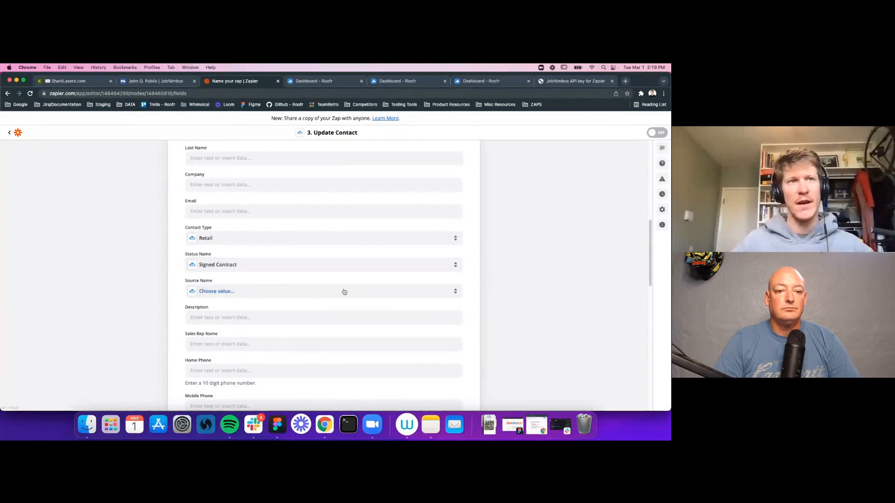
scroll(386, 305, "down", 1)
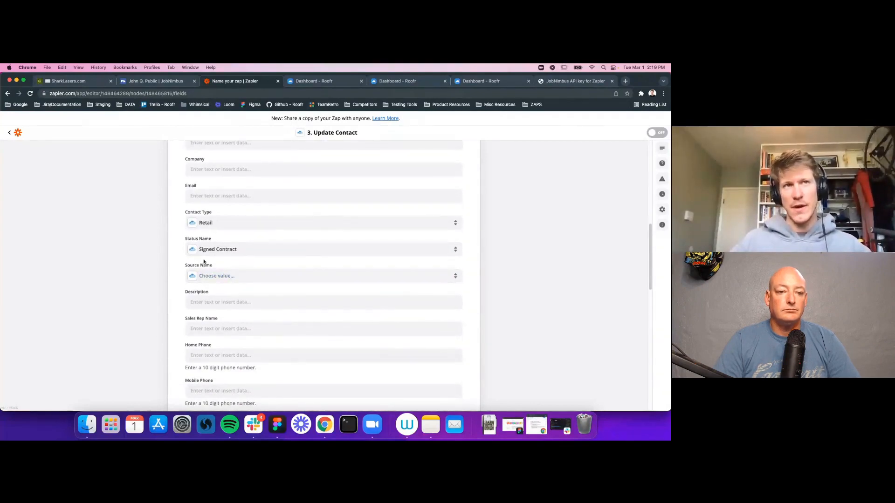
scroll(279, 316, "down", 4)
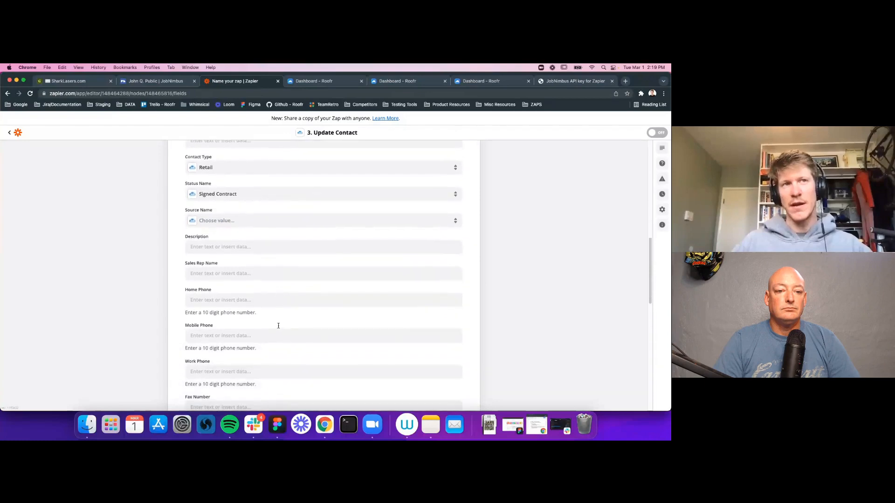
left_click(276, 247)
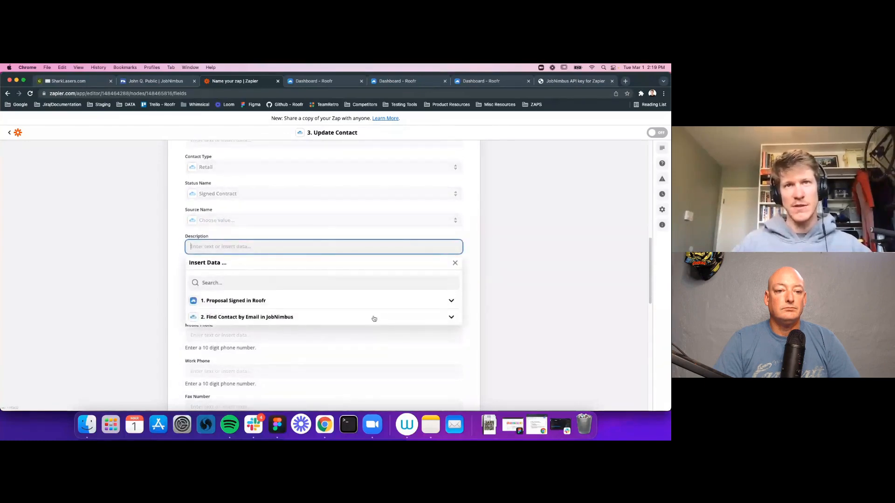
Step: Insert the Roofr proposal's Total Maximum (125.00) into the Description field
left_click(307, 306)
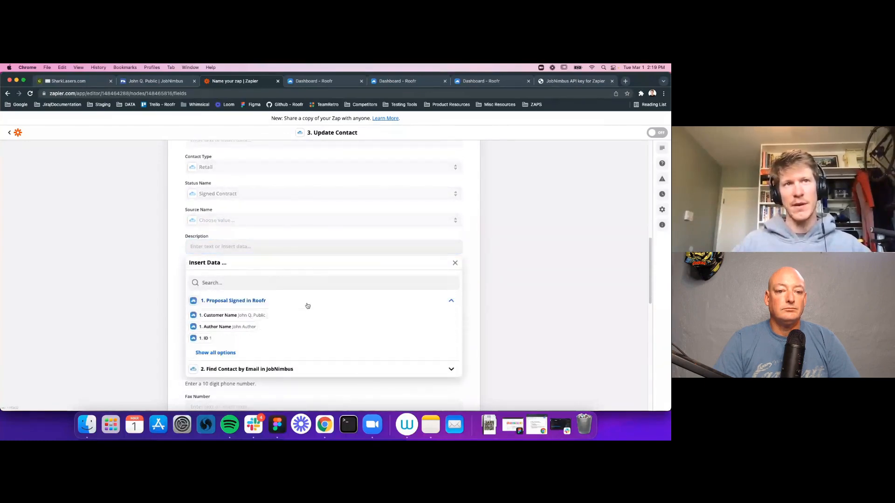
left_click(224, 354)
scroll(368, 347, "down", 3)
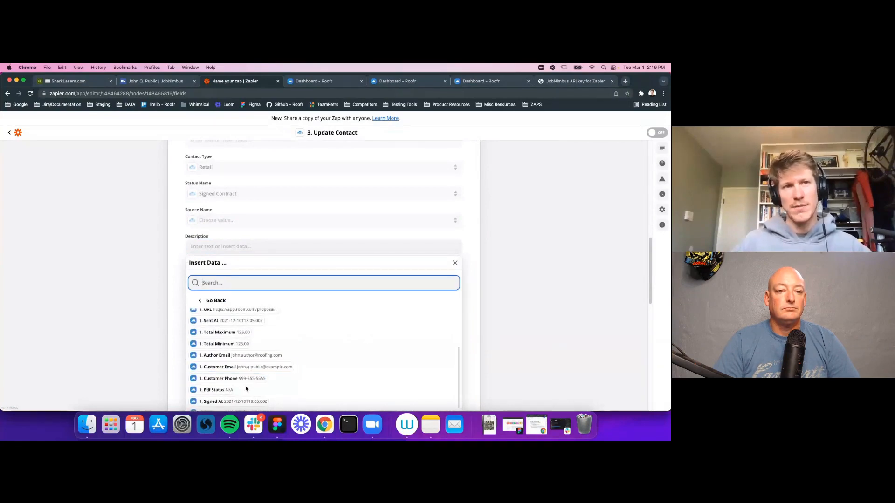
scroll(336, 359, "down", 2)
scroll(285, 367, "down", 2)
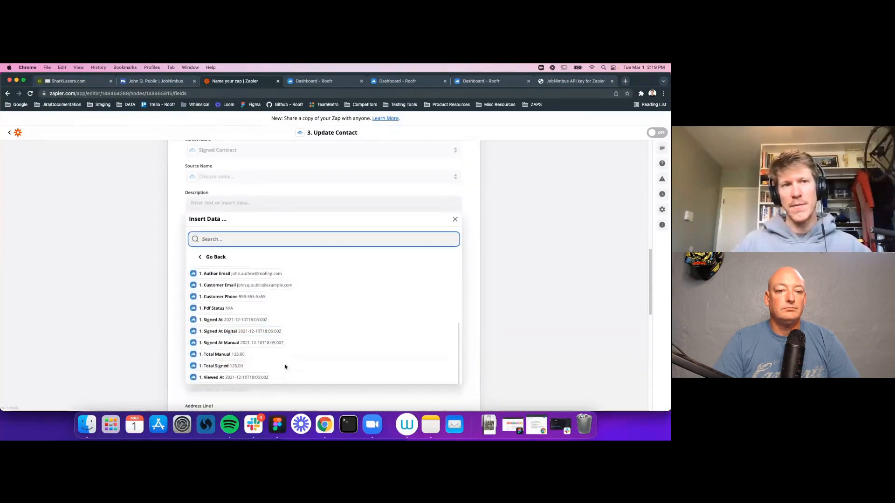
scroll(226, 326, "up", 2)
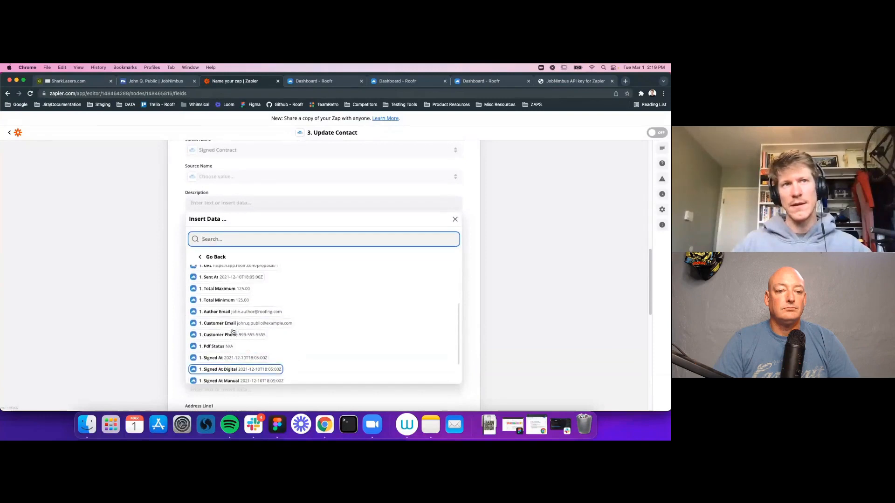
scroll(228, 311, "up", 1)
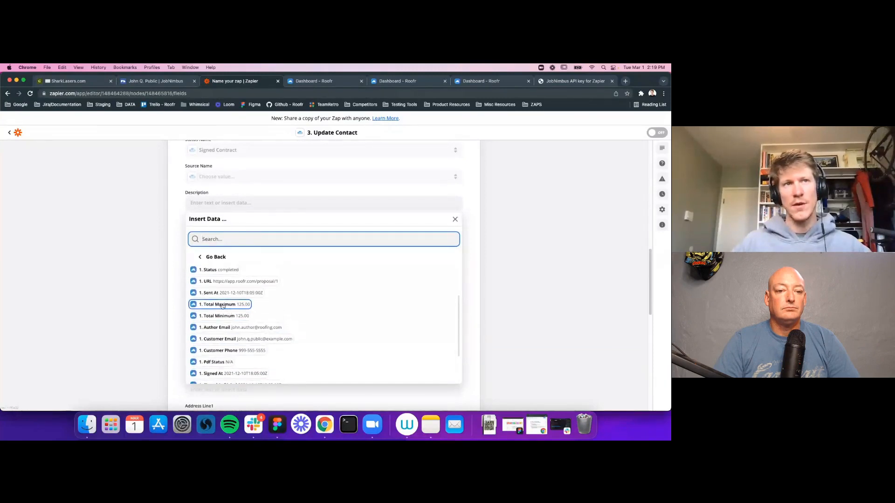
left_click(223, 306)
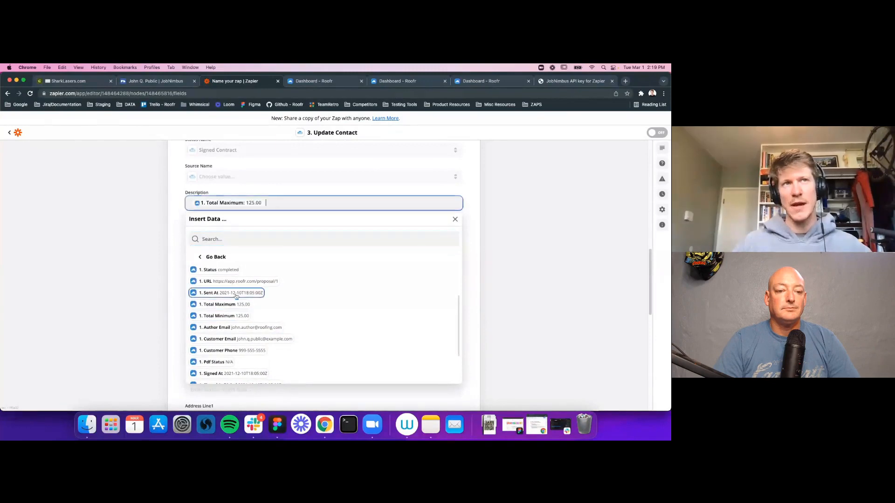
Step: Append the proposal URL to the Description
scroll(264, 305, "up", 4)
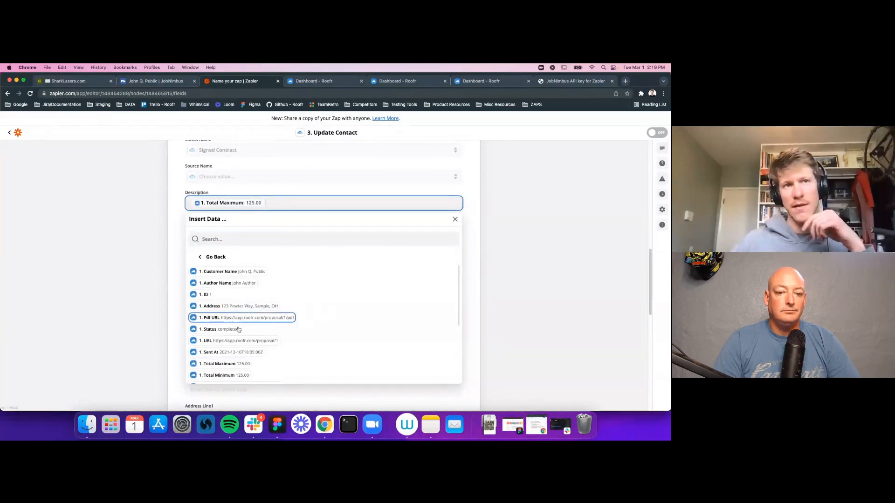
scroll(231, 339, "down", 2)
scroll(247, 354, "down", 4)
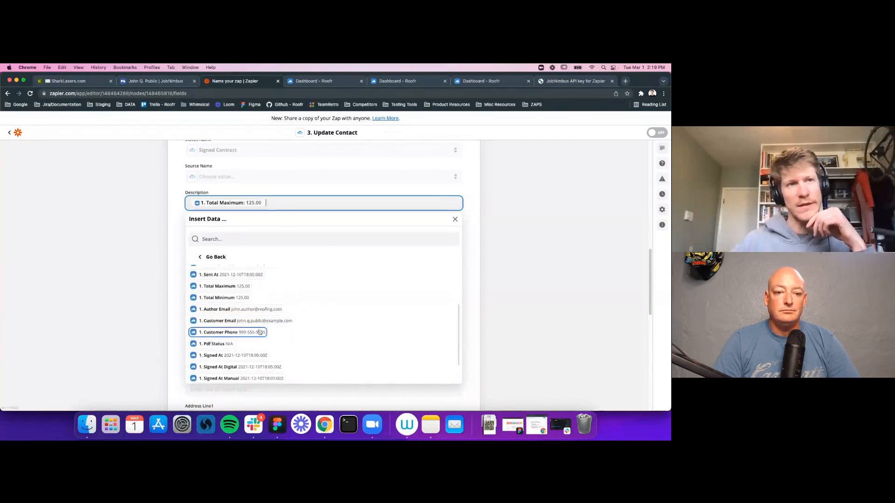
scroll(261, 335, "down", 5)
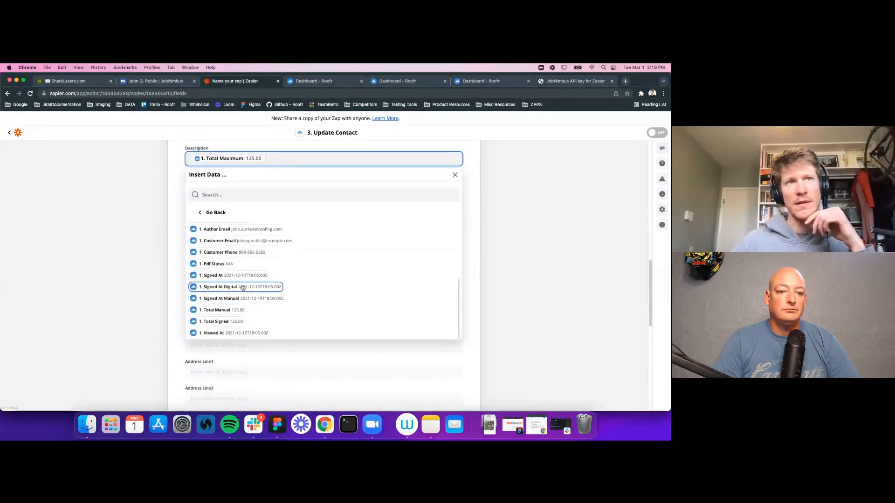
scroll(243, 305, "up", 2)
scroll(243, 305, "up", 5)
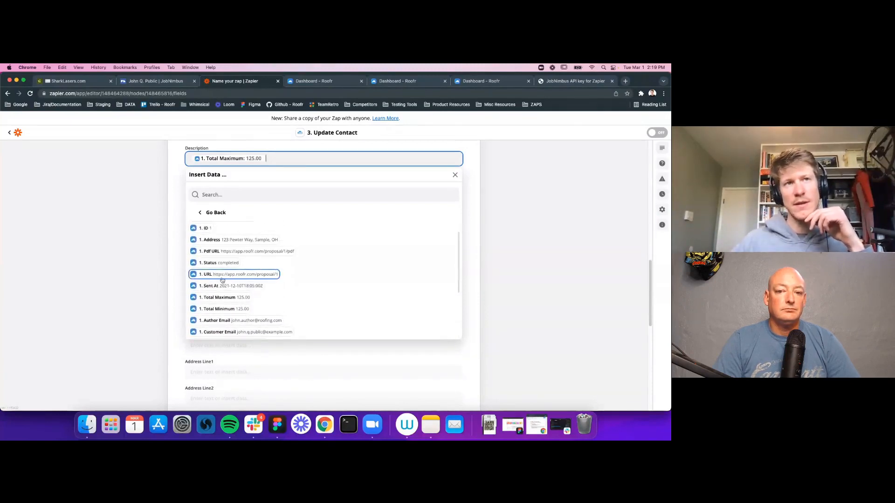
left_click(239, 276)
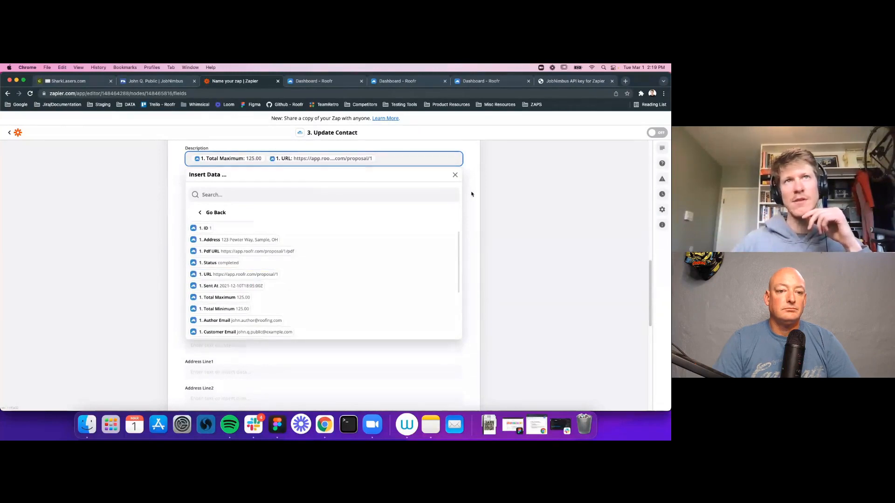
key("Tab")
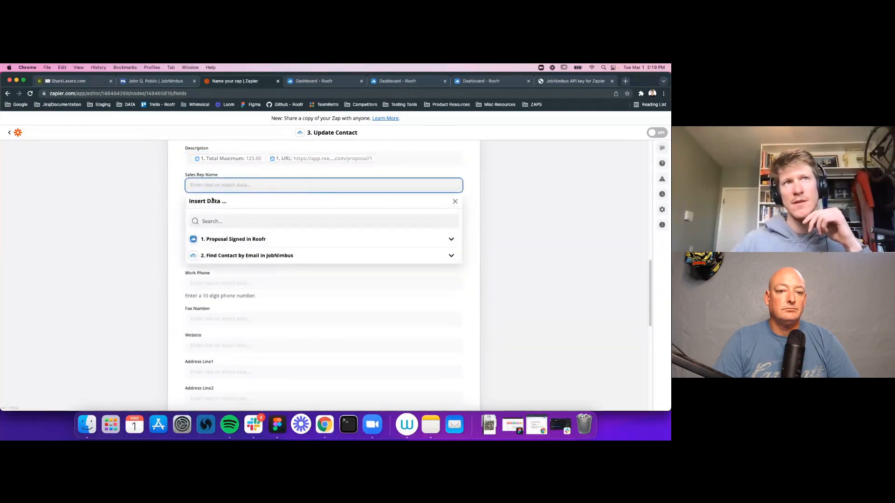
Step: Leave Sales Rep Name empty and finish the Update Contact action setup
left_click(441, 277)
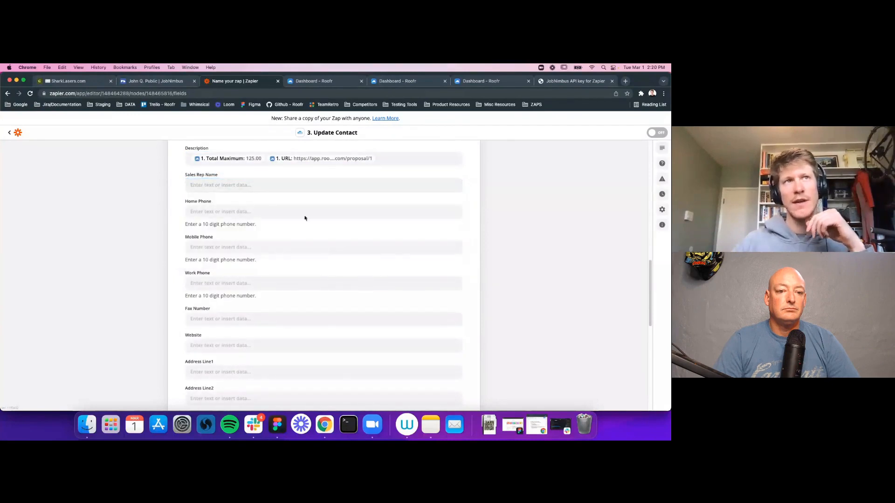
scroll(222, 337, "down", 2)
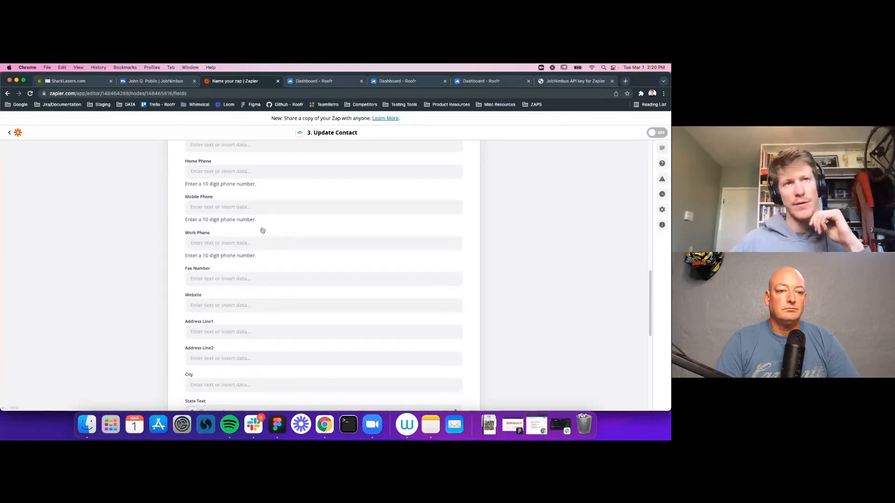
scroll(244, 290, "down", 5)
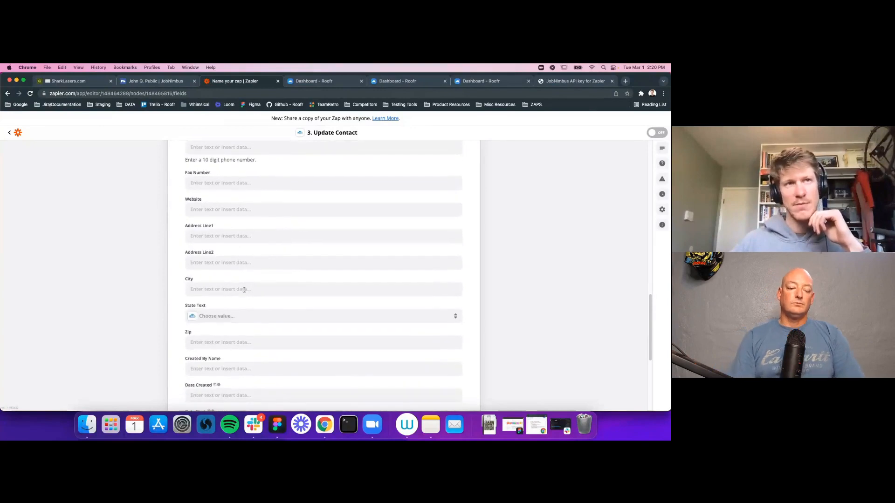
scroll(243, 290, "up", 15)
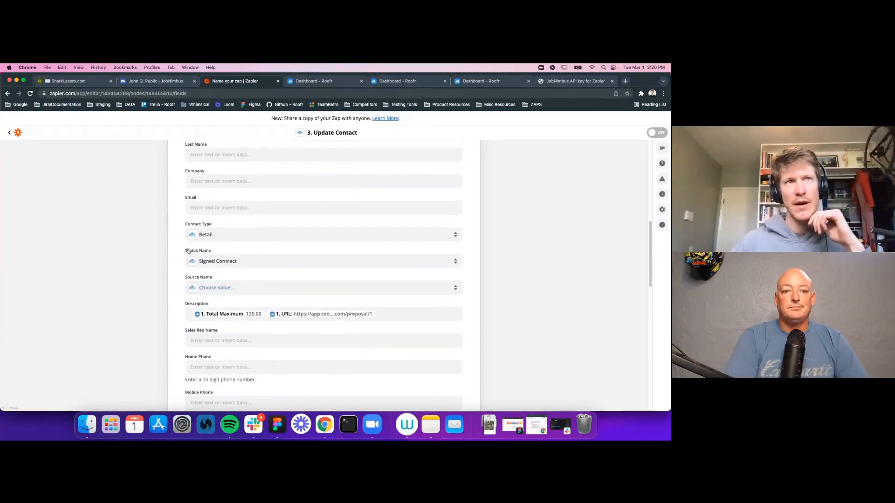
scroll(198, 238, "up", 2)
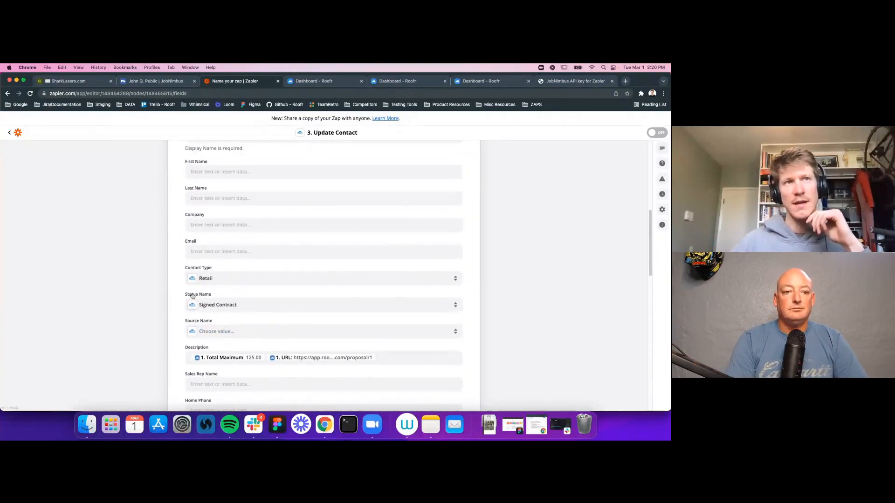
scroll(320, 304, "down", 20)
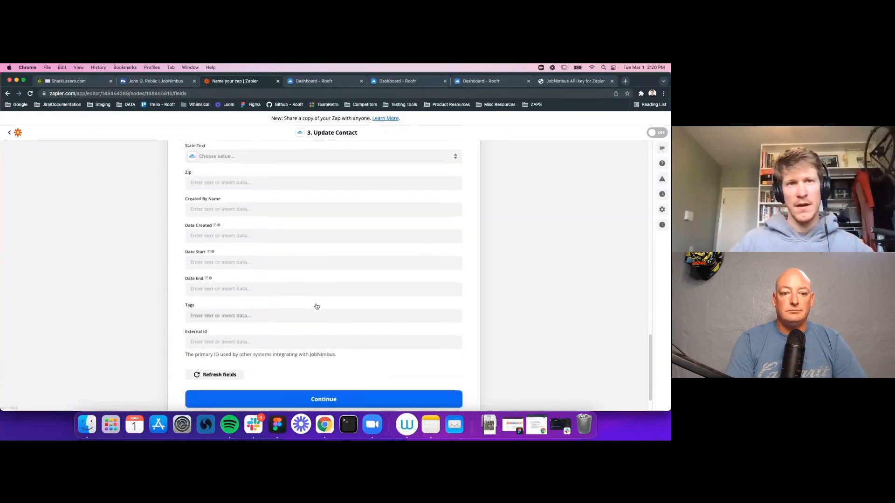
scroll(316, 306, "down", 1)
left_click(318, 395)
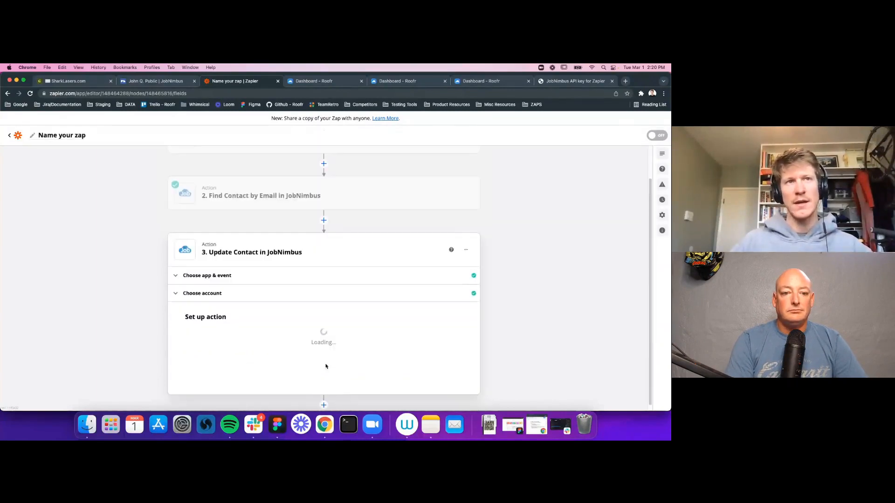
Step: Check the contact record in JobNimbus, then review the test preview of fields to send
scroll(386, 288, "down", 3)
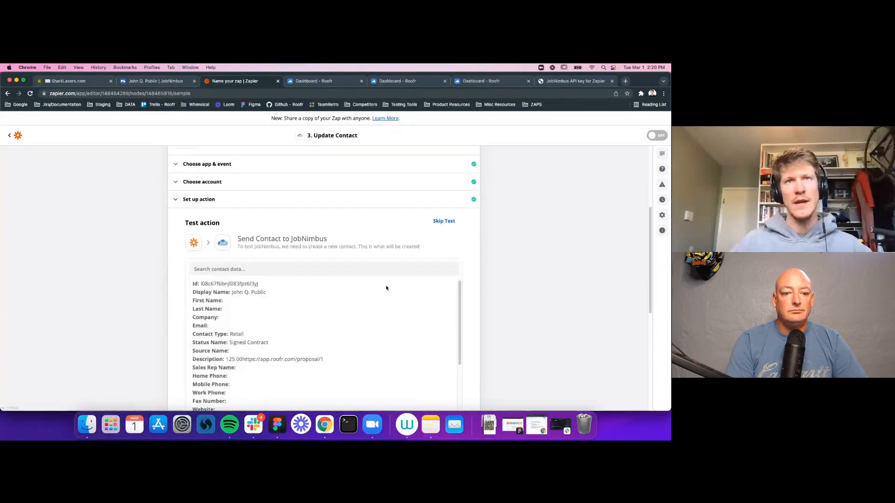
scroll(383, 287, "down", 3)
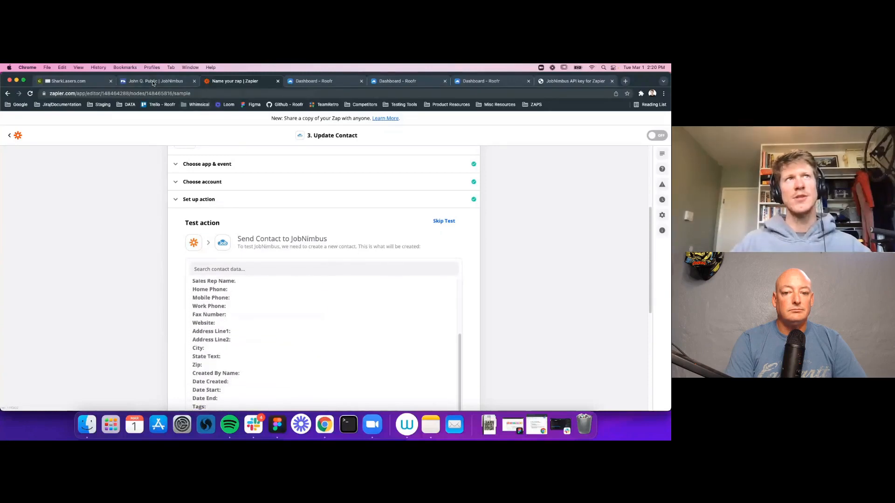
left_click_drag(154, 83, 223, 86)
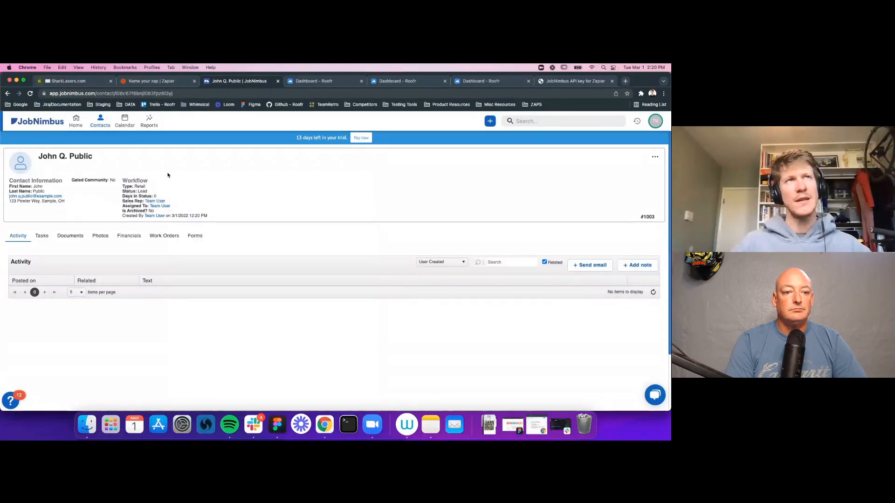
key("ctrl+shift+Tab")
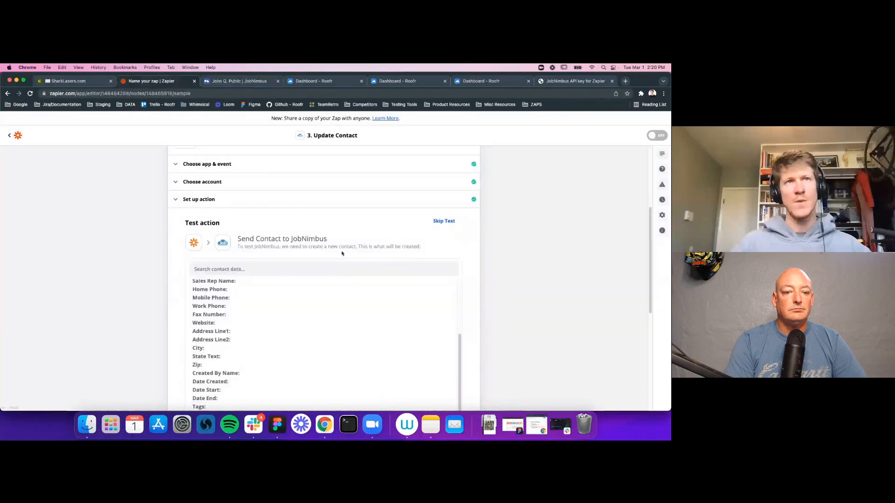
scroll(326, 325, "up", 5)
scroll(523, 301, "up", 5)
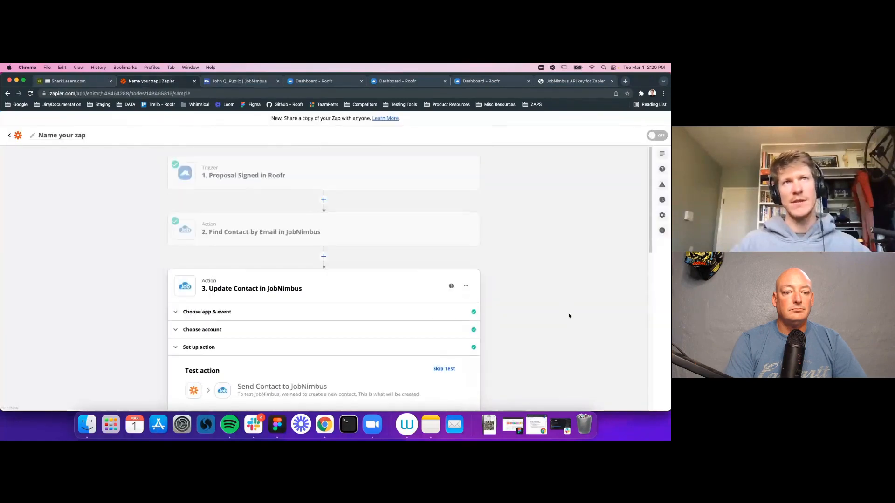
mouse_move(203, 176)
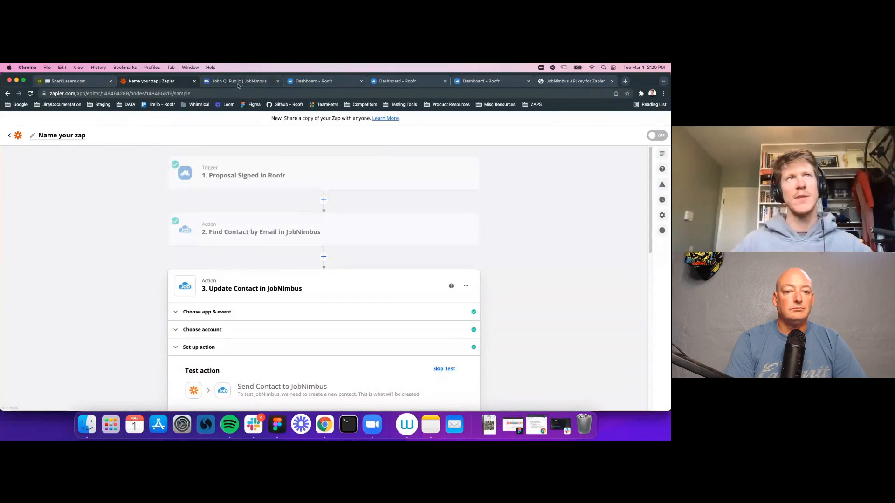
scroll(351, 290, "down", 15)
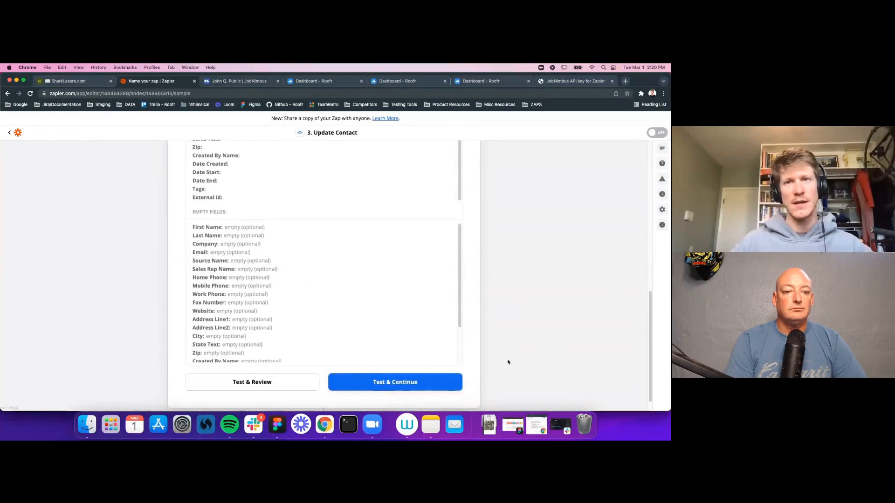
Step: Run the Update Contact test to send the contact to JobNimbus, then open its JobNimbus record
left_click(396, 387)
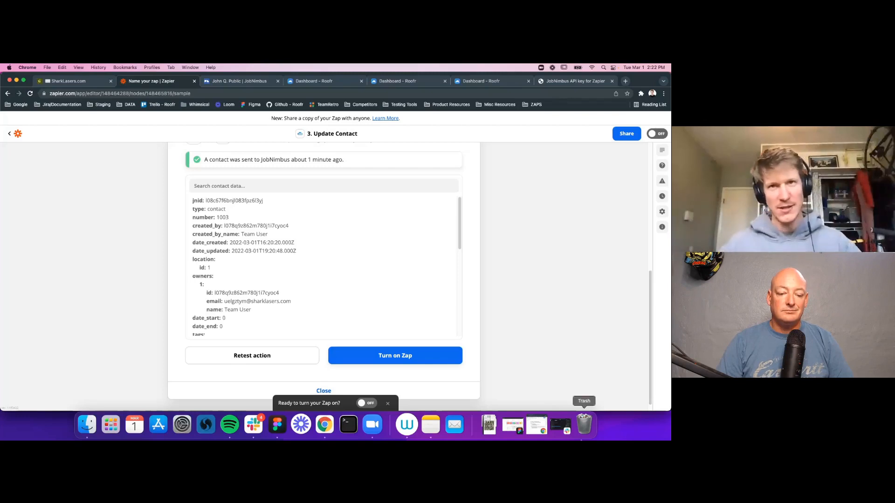
scroll(516, 240, "down", 1)
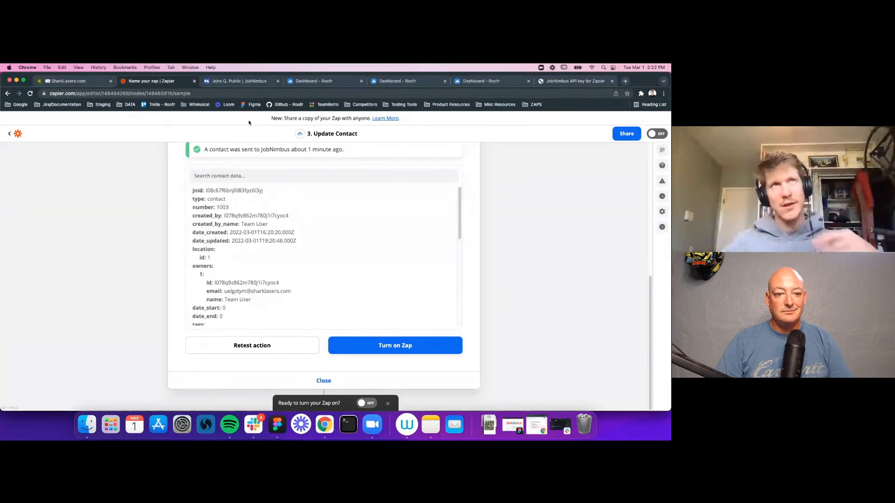
left_click(239, 83)
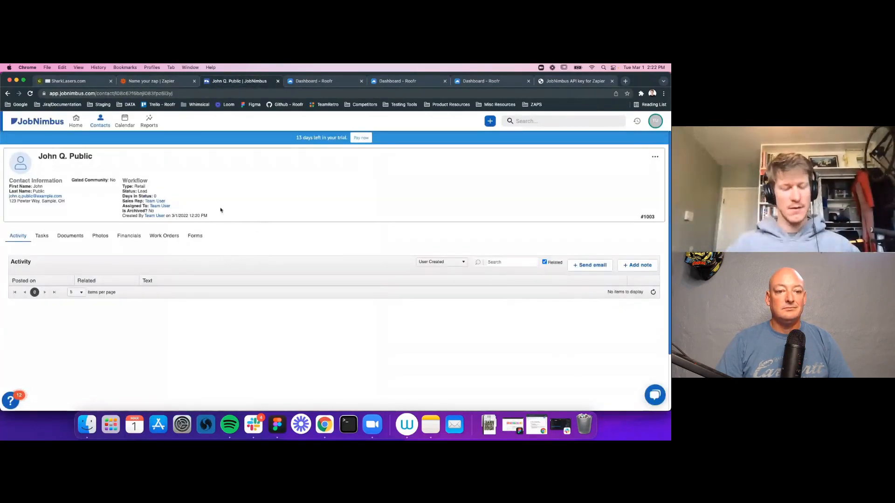
Step: Confirm the JobNimbus contact's status now reads Signed Contract instead of Lead, then return to Zapier
left_click_drag(123, 191, 147, 191)
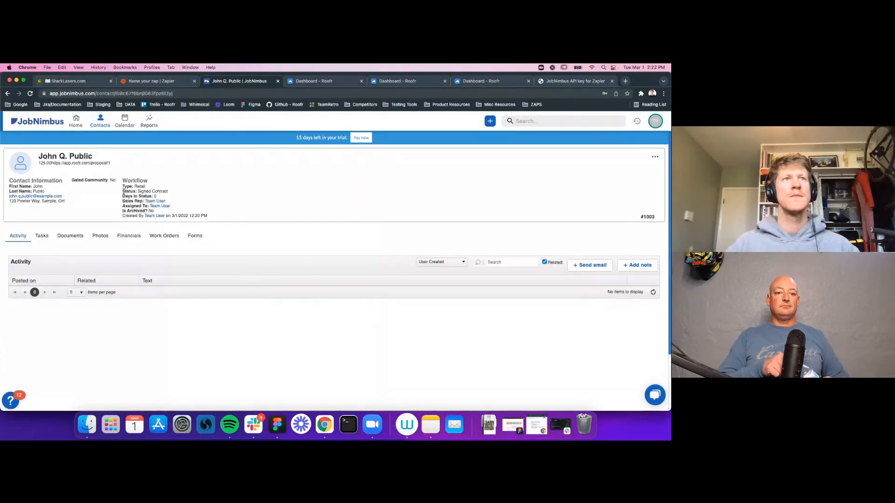
left_click_drag(134, 188, 159, 189)
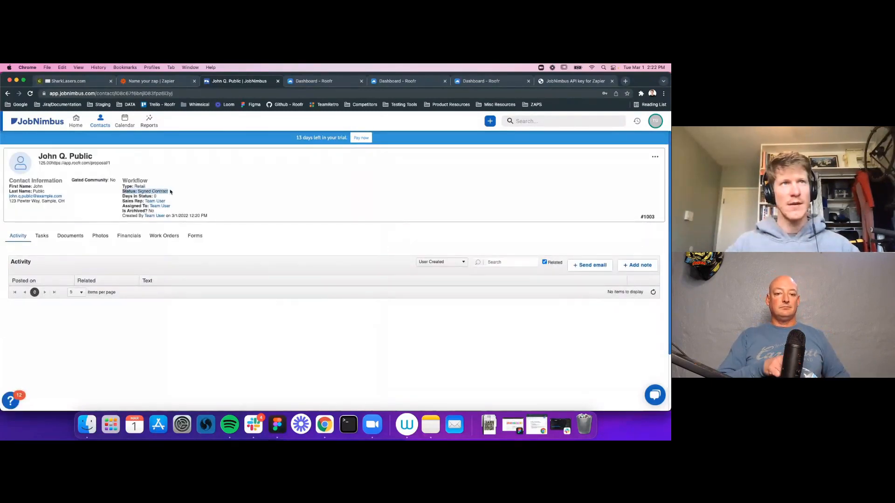
left_click(169, 192)
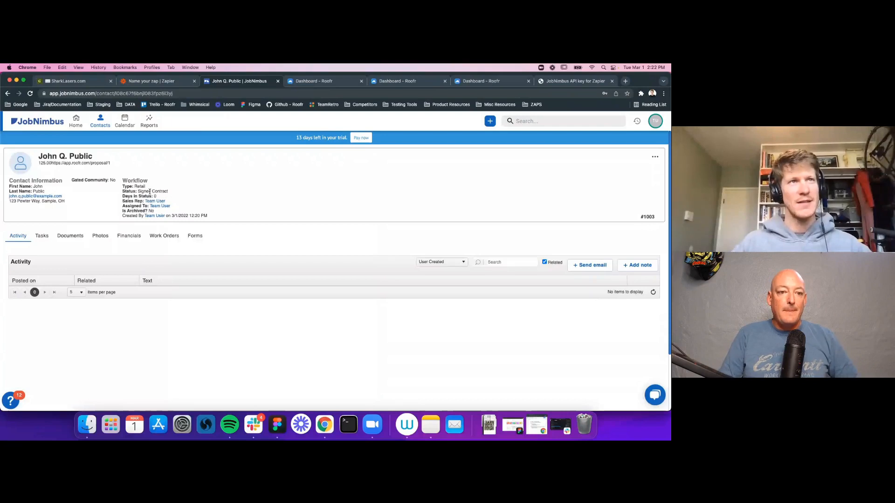
left_click_drag(168, 191, 139, 191)
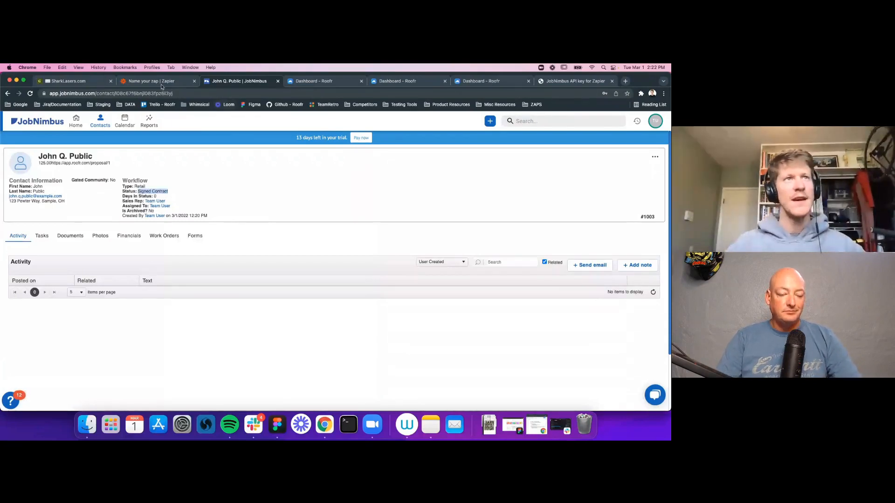
left_click(174, 80)
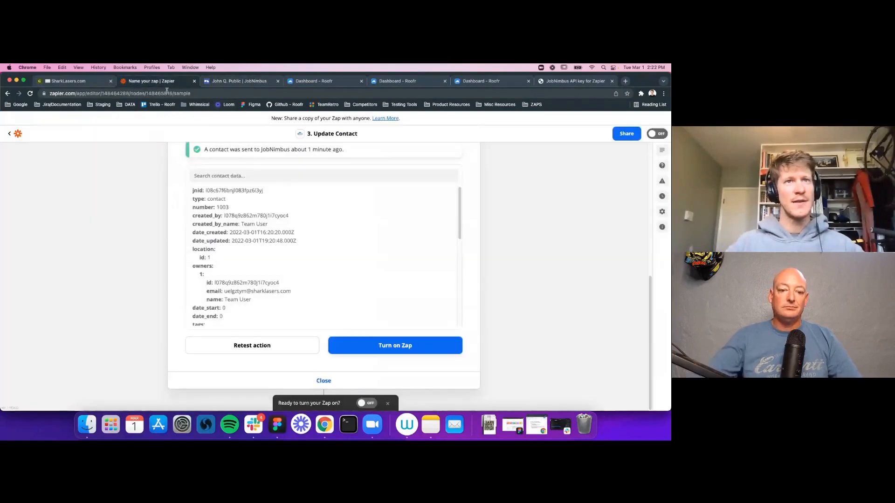
Step: Rename the zap to 'ROOFr and JN'
scroll(442, 286, "down", 5)
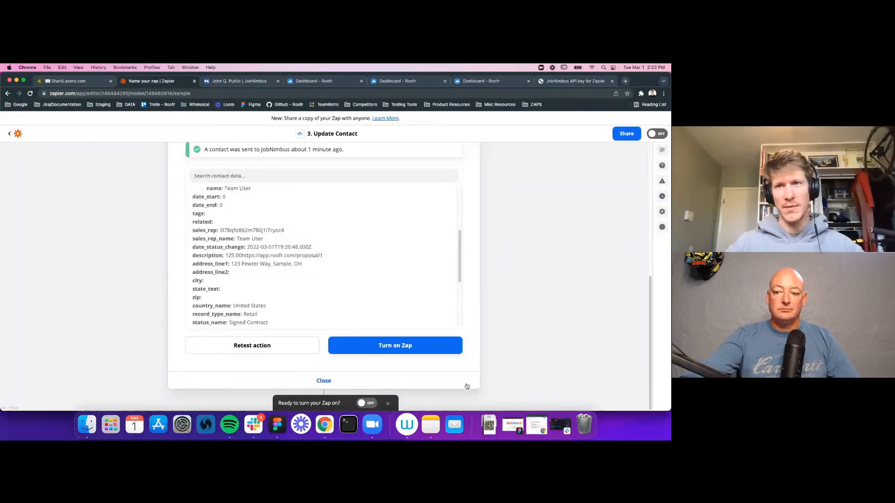
scroll(495, 328, "up", 10)
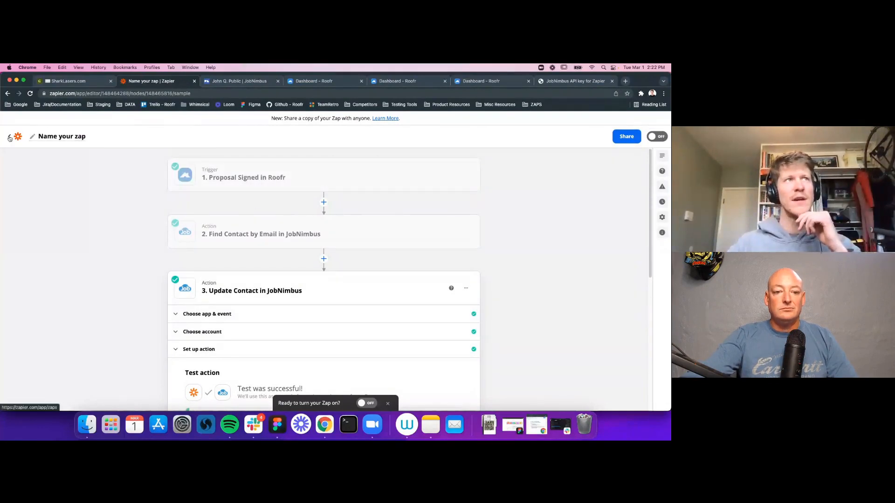
left_click(70, 137)
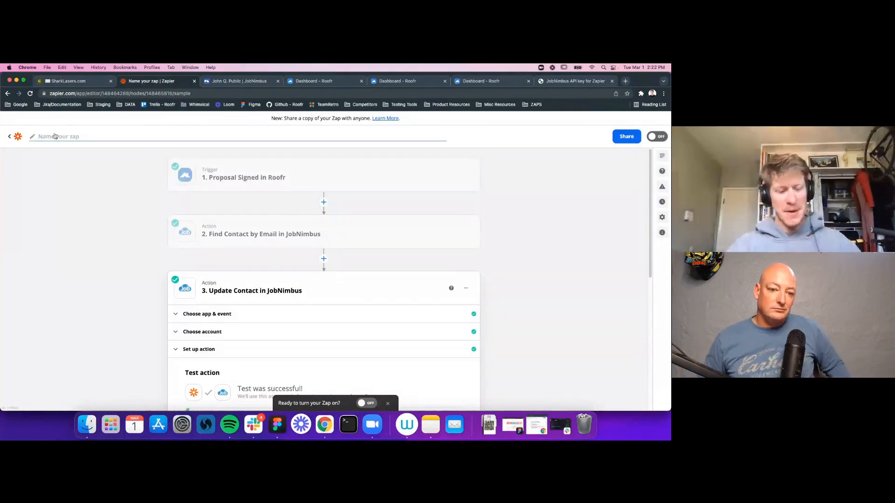
type("Jo")
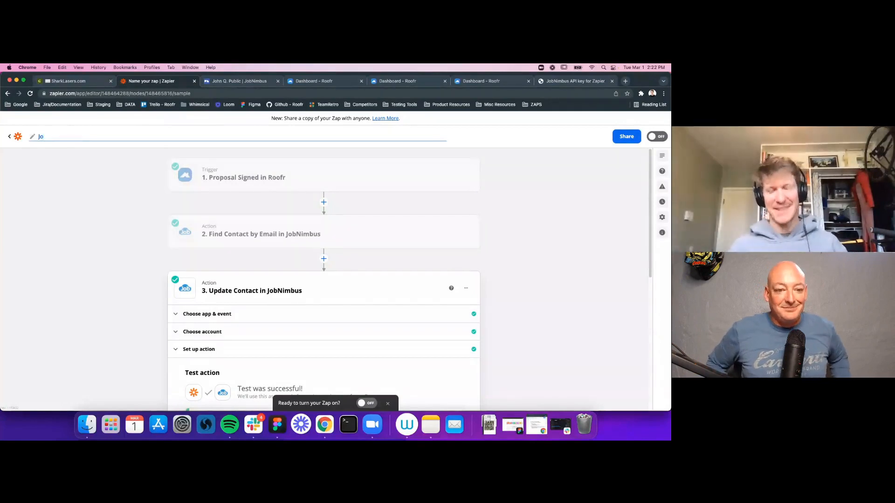
type("bnium")
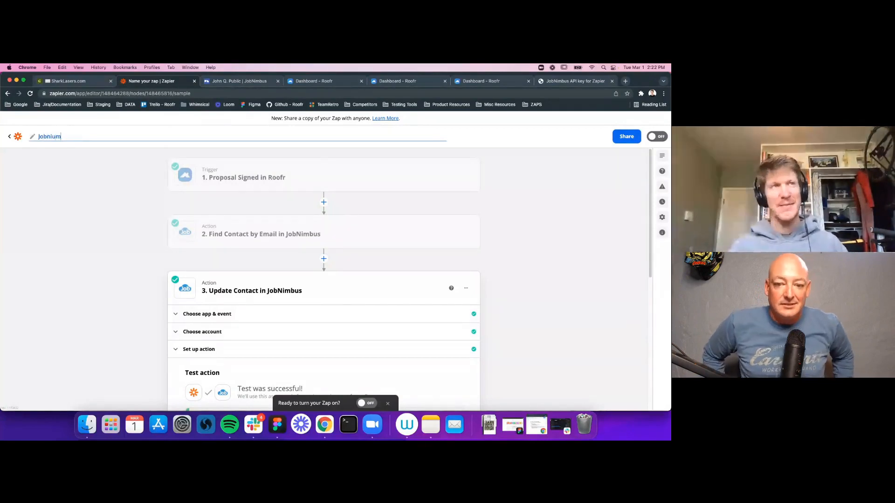
key("BackSpace")
key("BackSpace")
key("BackSpace")
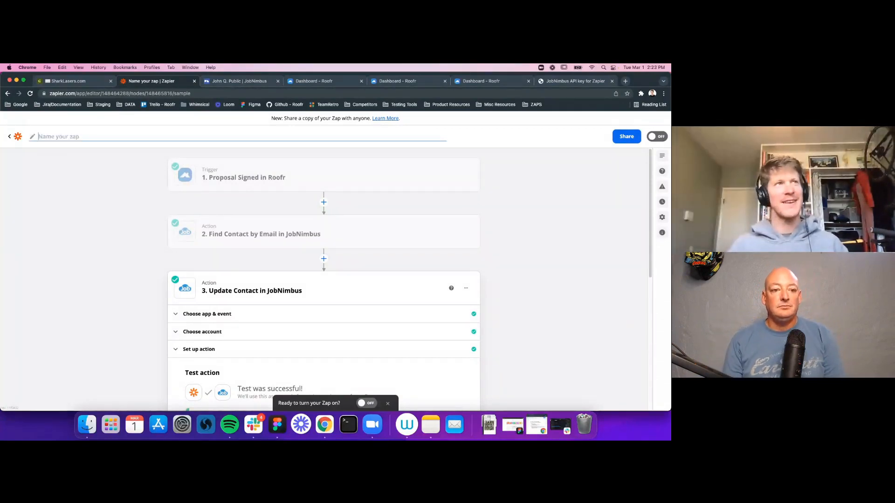
type("ROOFr and JN")
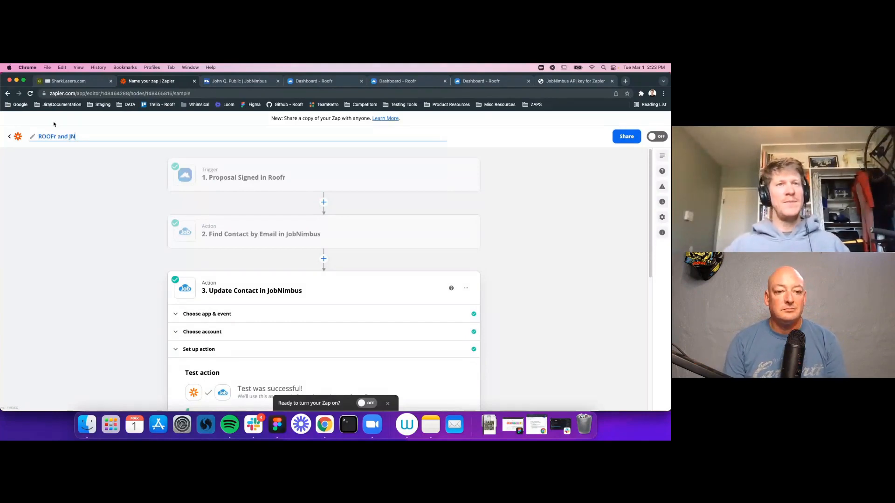
left_click(533, 270)
Step: Turn the zap on and head back to the Zaps list
scroll(486, 276, "down", 6)
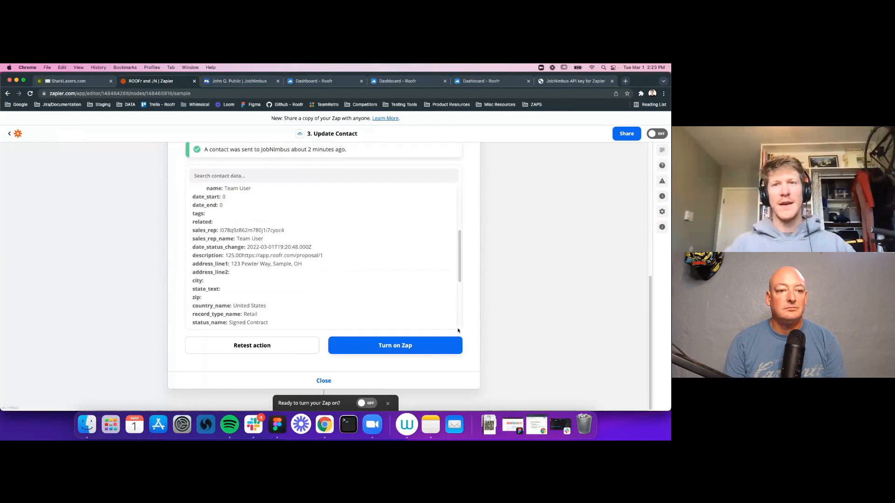
left_click(392, 348)
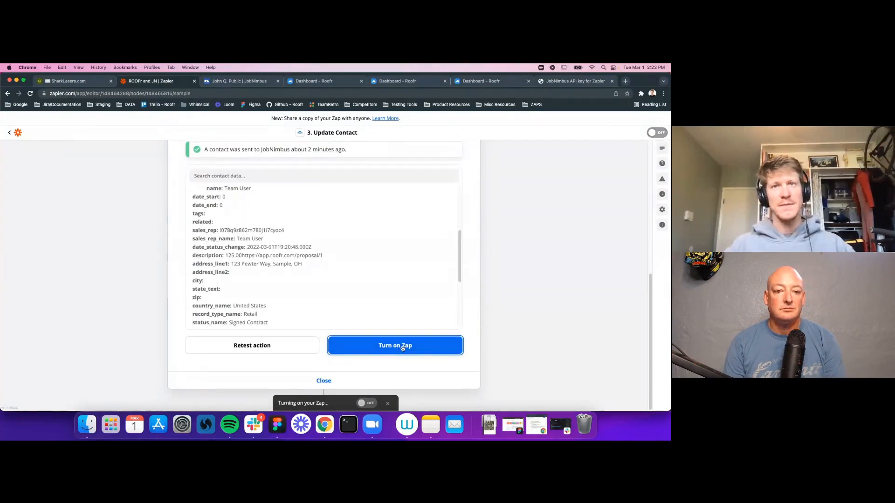
left_click(14, 136)
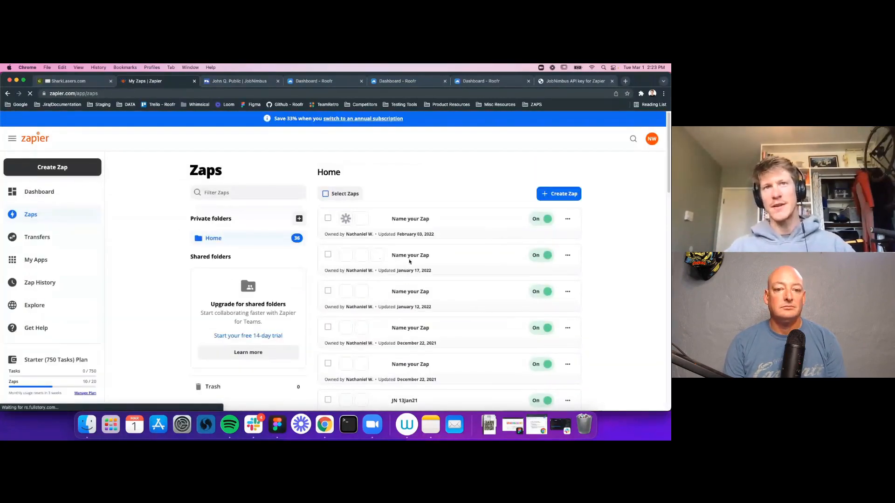
Step: Scroll the Zaps list to find ROOFr and JN switched on
scroll(429, 275, "down", 3)
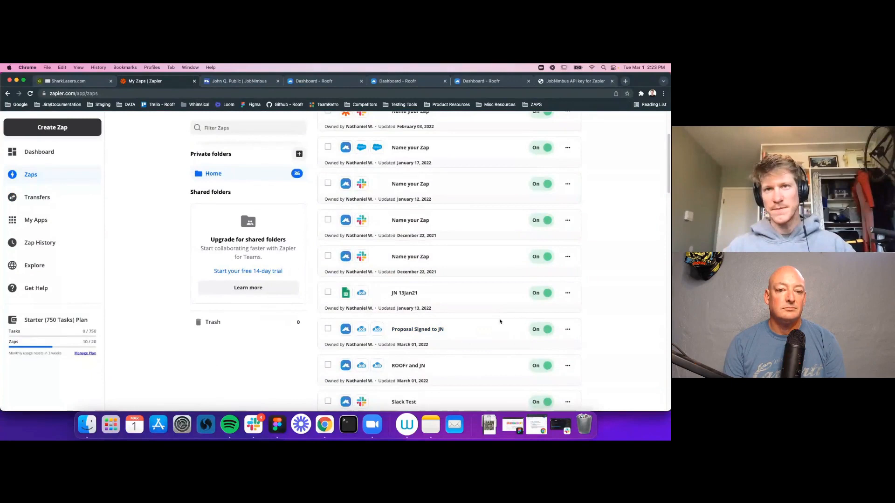
scroll(490, 316, "up", 3)
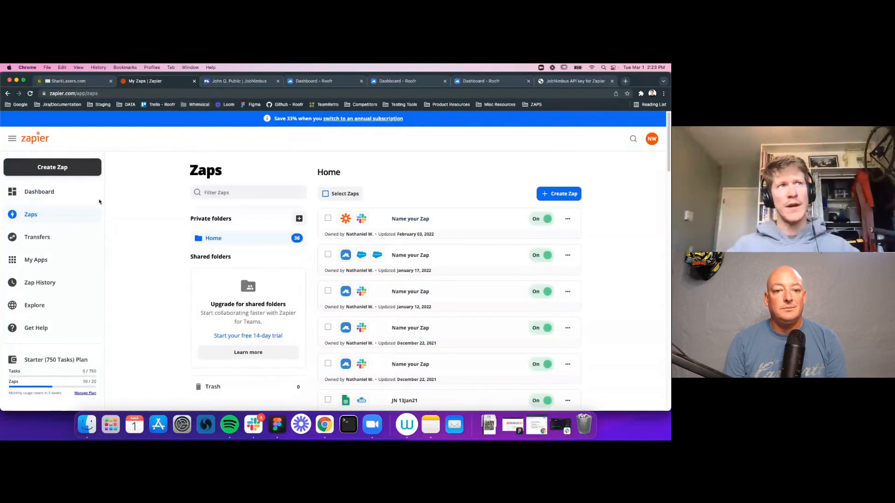
Step: Create a new zap with Roofr as the trigger app, leaving its trigger event unchosen
left_click(94, 175)
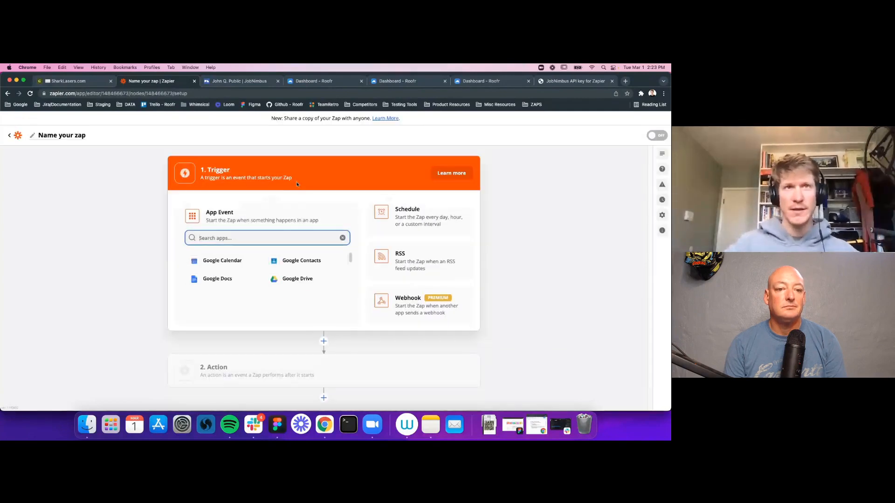
type("roofr")
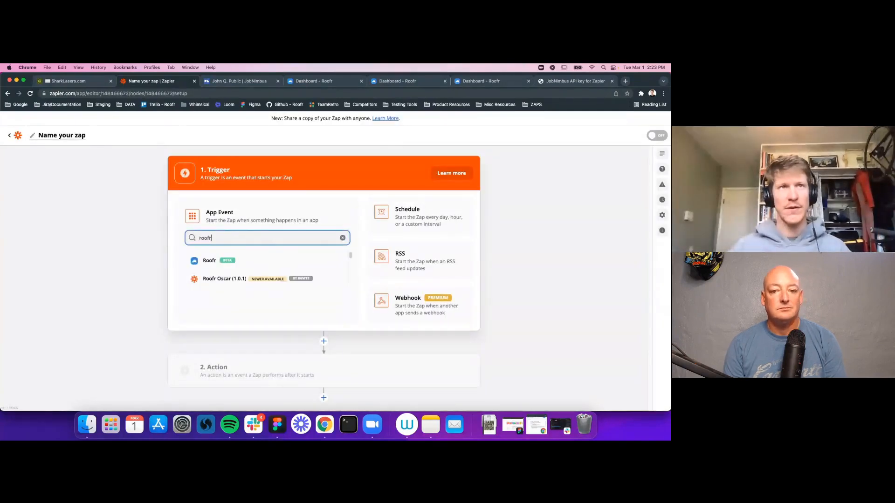
left_click(209, 261)
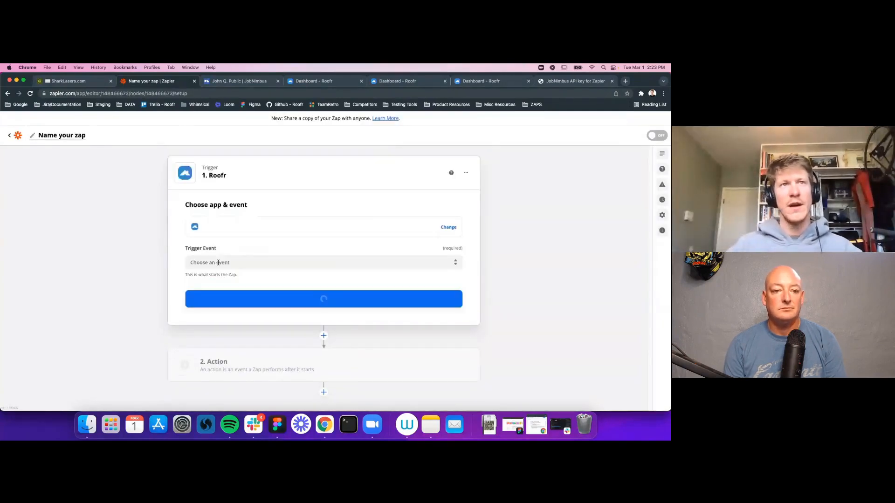
left_click(253, 263)
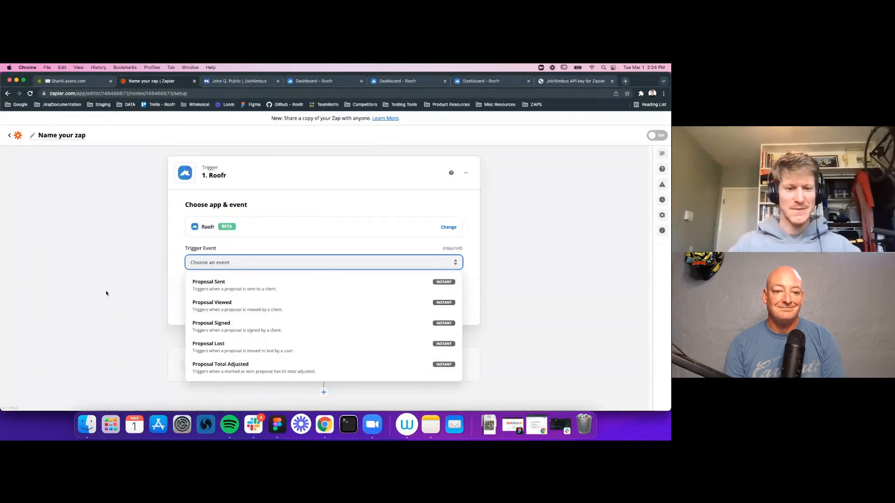
left_click(117, 259)
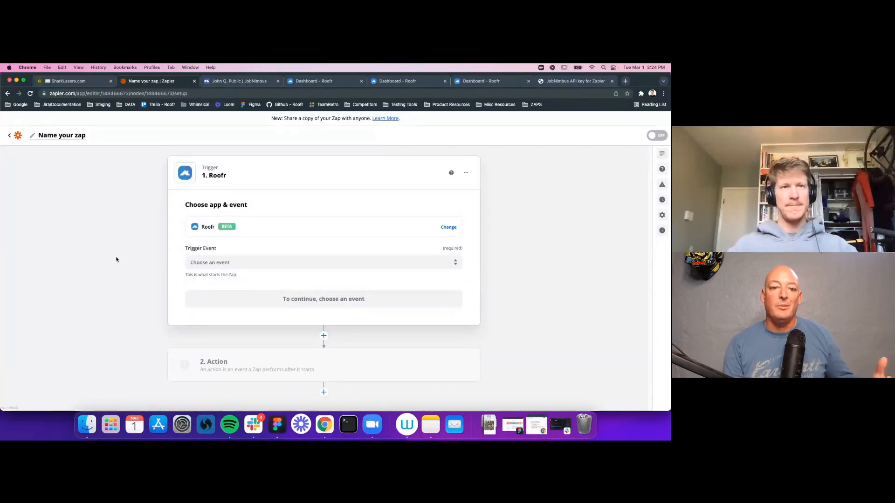
left_click(268, 371)
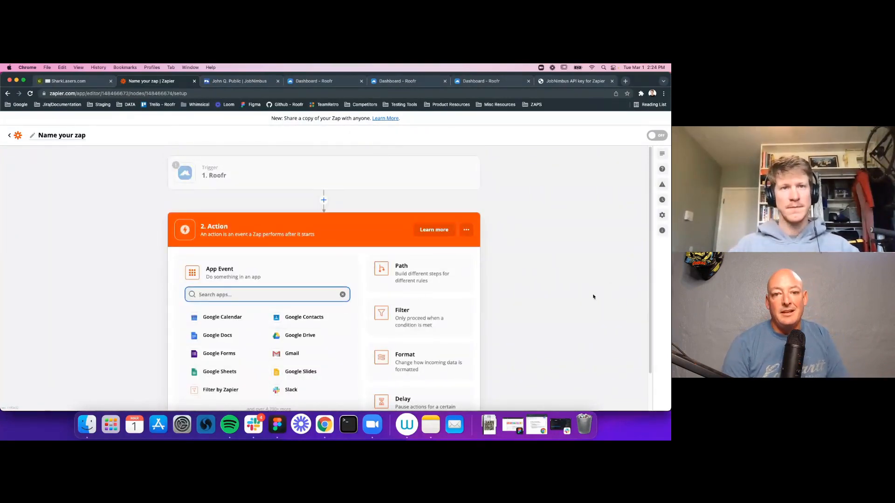
Step: Scroll the action app picker to the note about 4,700+ more apps
scroll(594, 297, "down", 2)
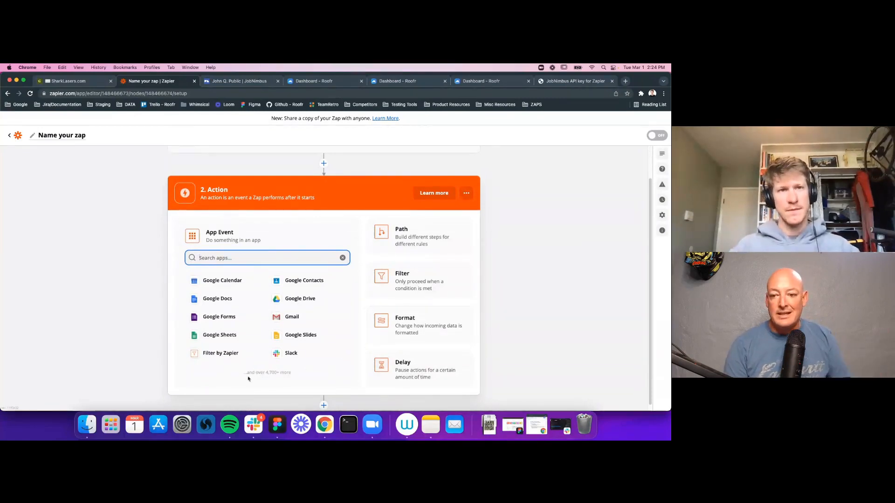
left_click_drag(247, 373, 293, 378)
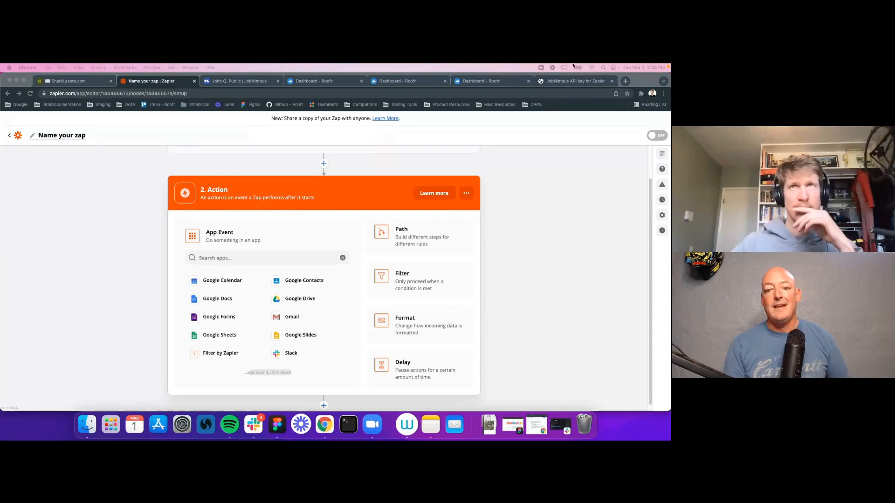
Step: Bring the Roofr staging window with the Team settings page forward and maximize it
left_click(479, 82)
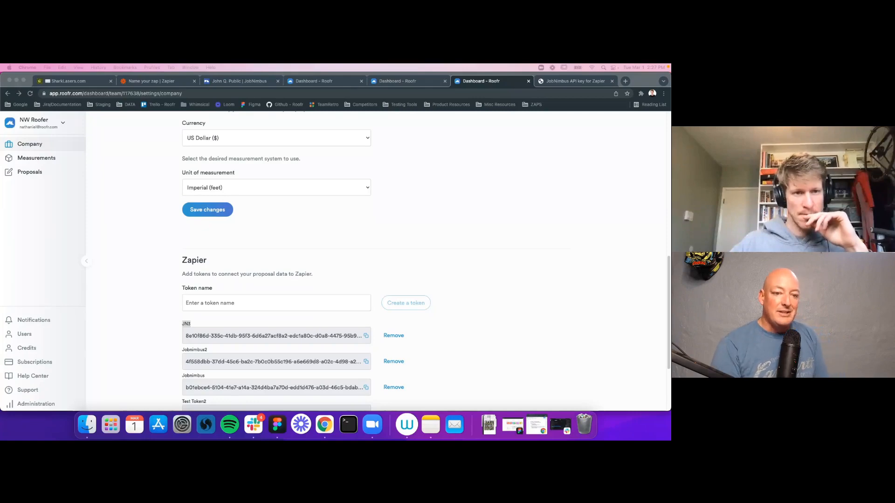
mouse_move(405, 438)
left_mouse_down()
mouse_move(419, 124)
mouse_move(396, 439)
left_mouse_up()
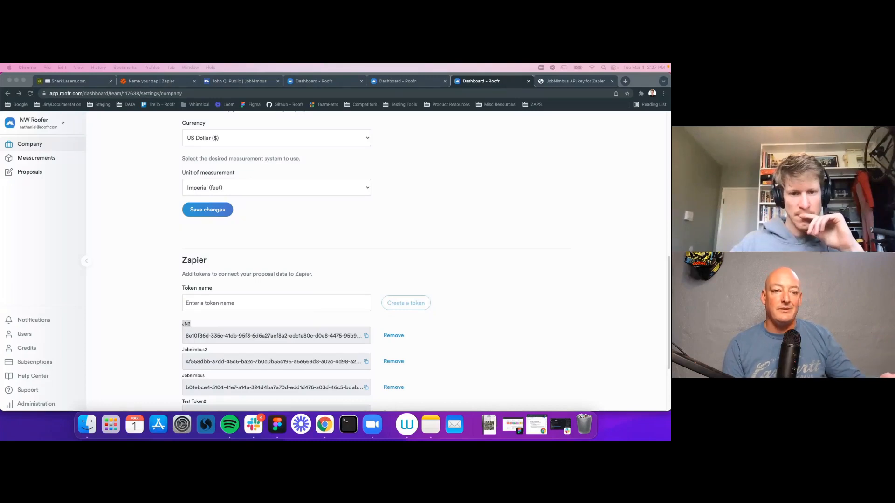
left_click_drag(314, 440, 286, 140)
double_click(286, 140)
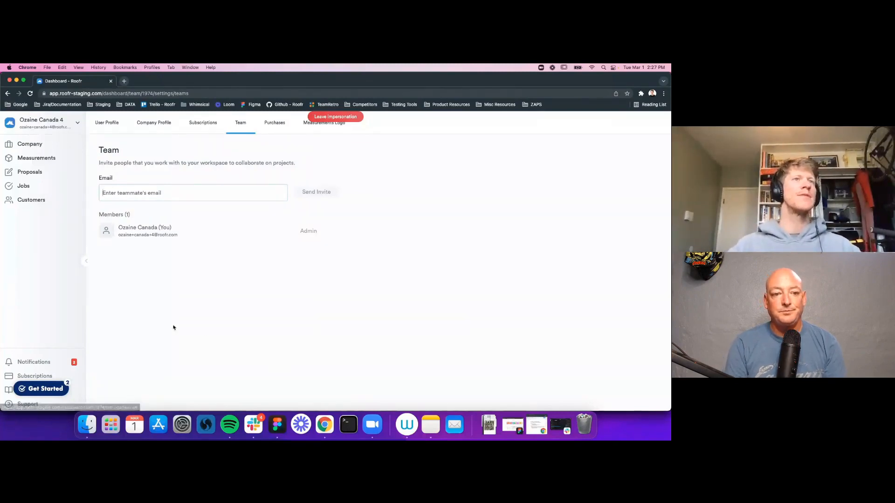
left_click(41, 149)
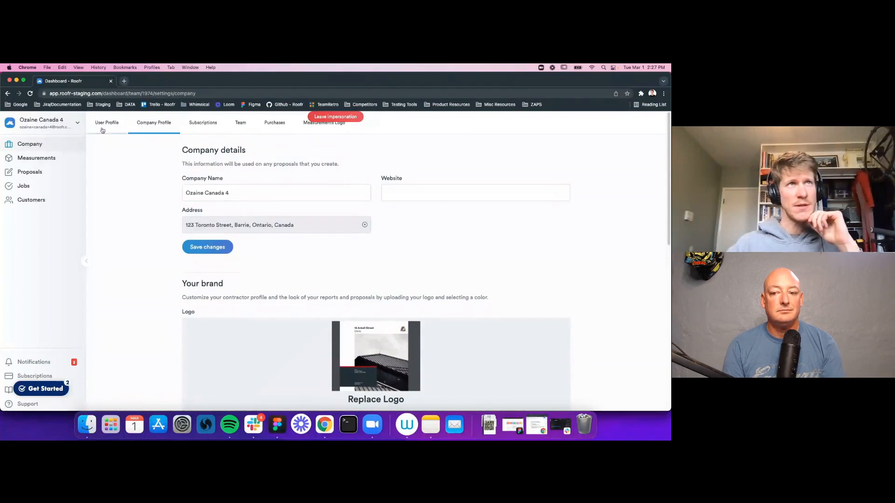
left_click(240, 123)
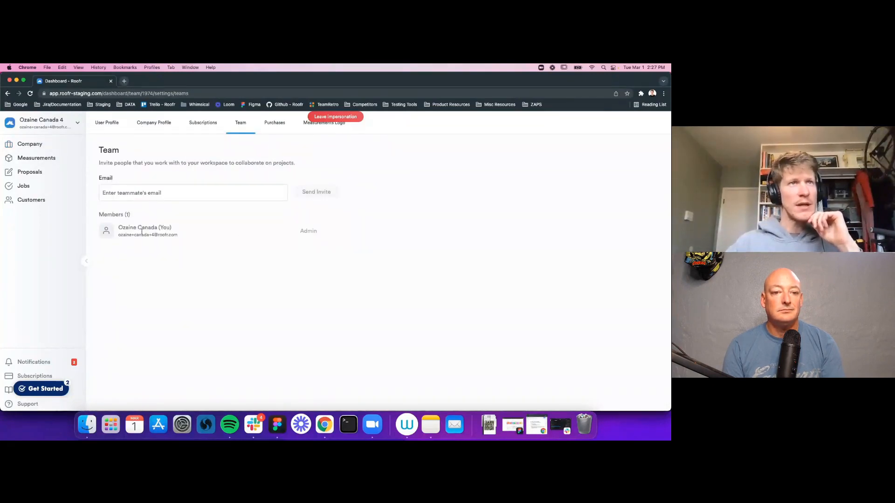
left_click_drag(119, 227, 175, 228)
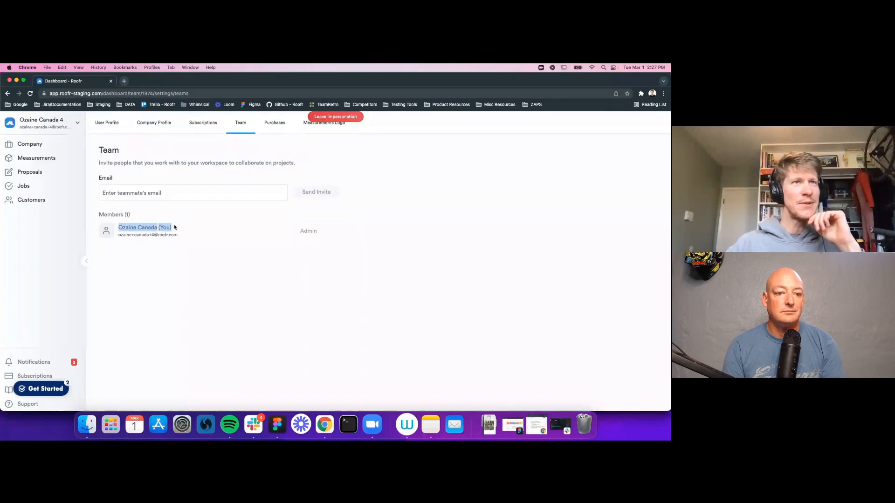
left_click(364, 232)
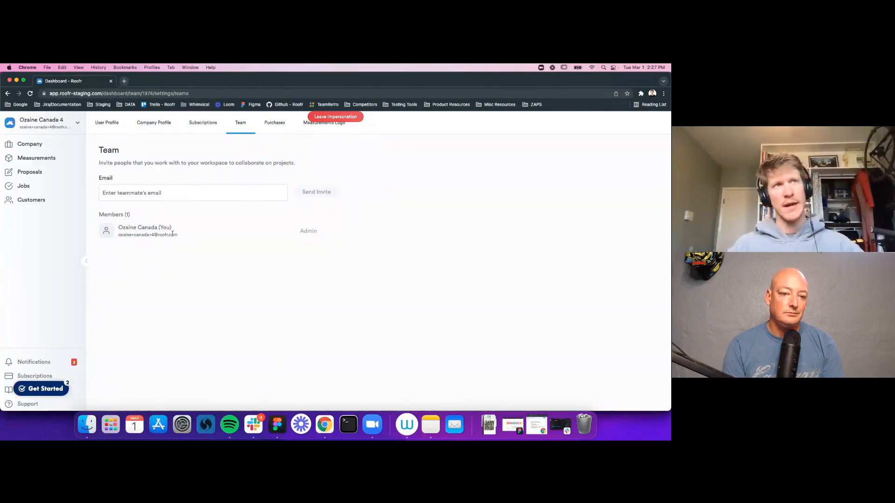
Step: Enter the first teammate's e-mail and send the invitation
left_click(137, 193)
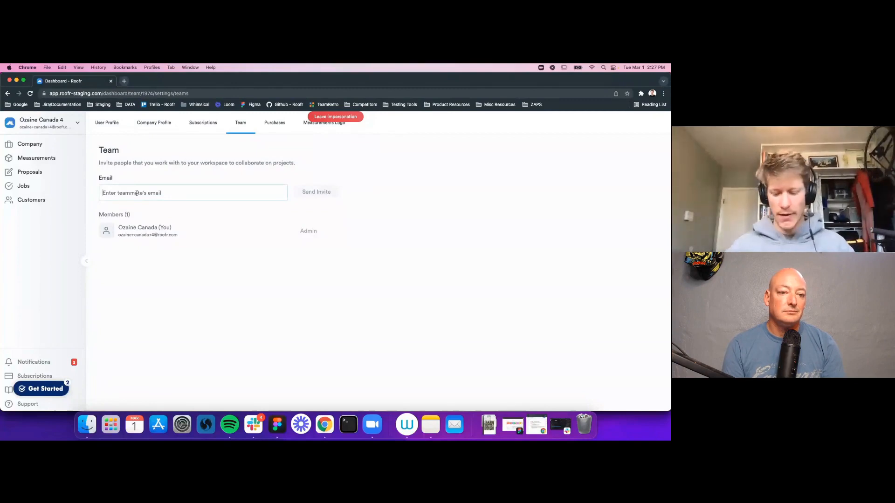
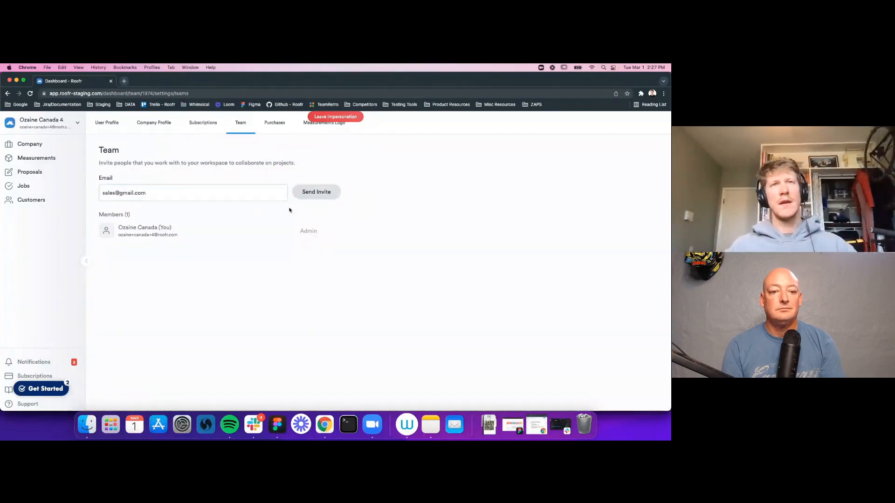
left_click(326, 194)
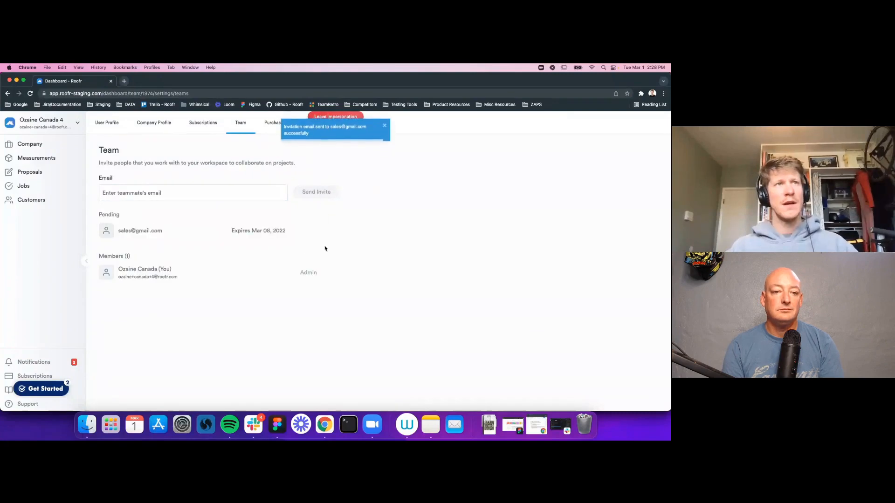
left_click_drag(252, 233, 117, 233)
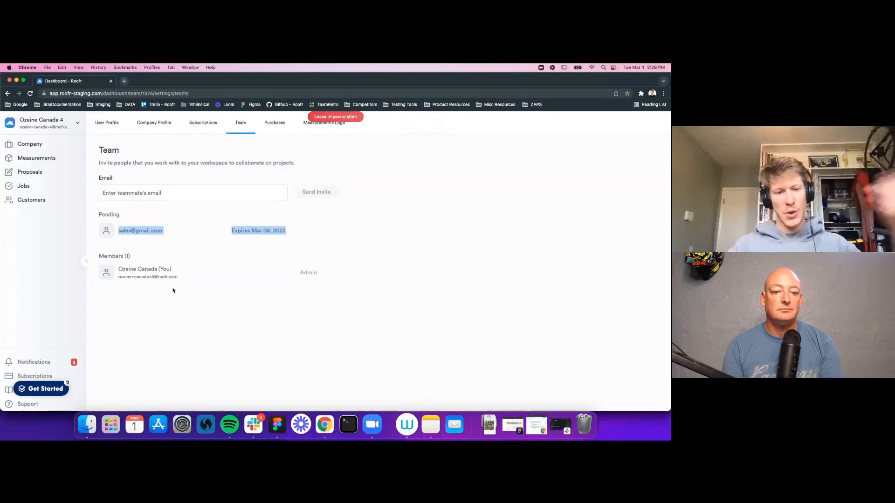
Step: Invite a second teammate by e-mail, so two pending invitations expire Mar 08, 2022
left_click(148, 194)
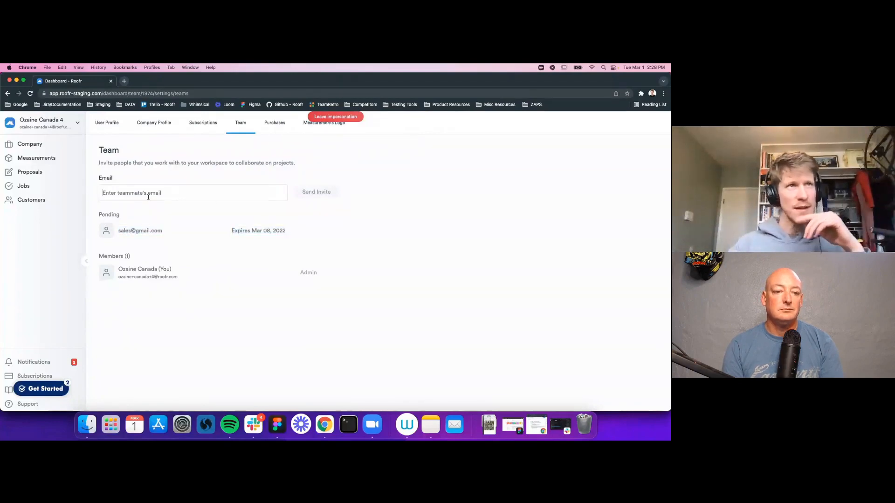
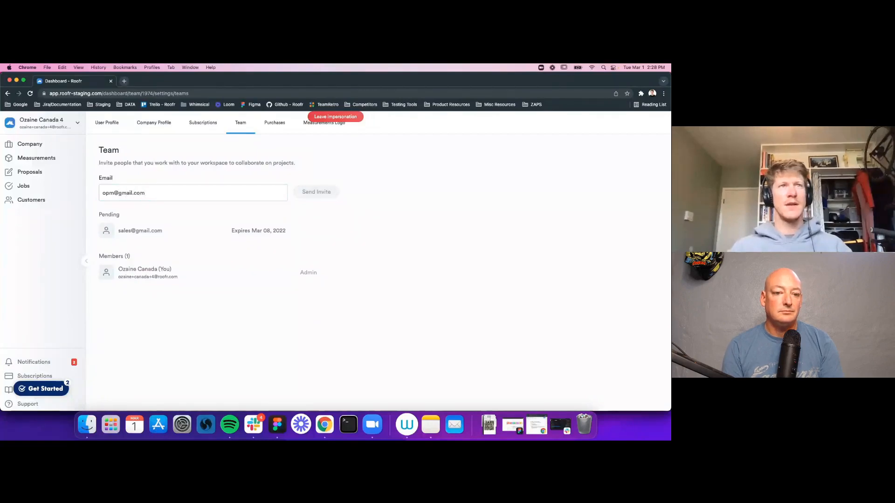
key("Return")
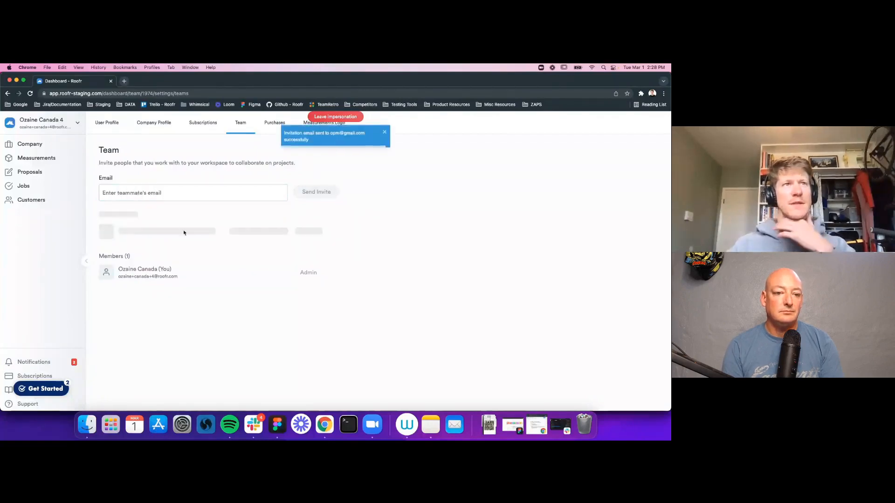
left_click_drag(294, 253, 149, 239)
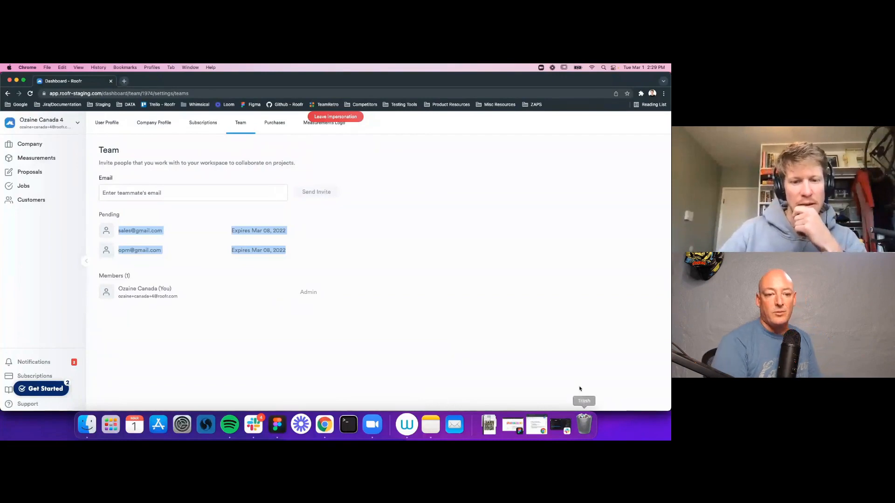
left_click(431, 304)
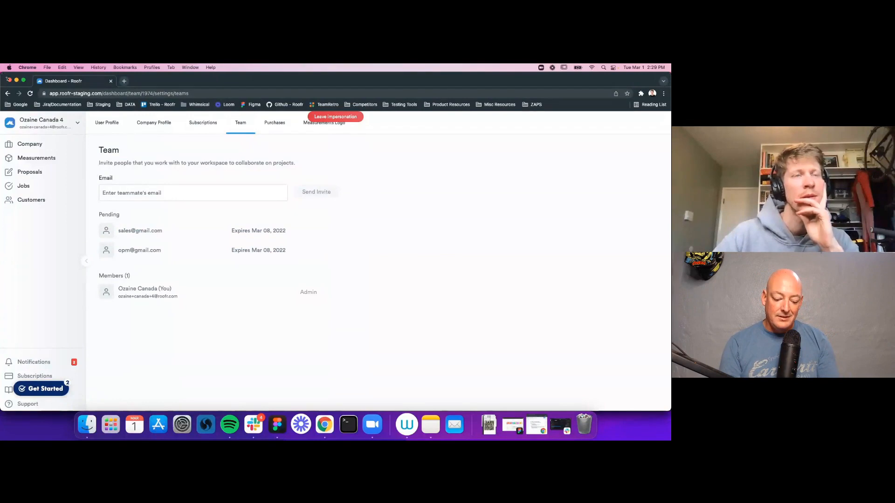
mouse_move(6, 77)
left_mouse_down()
mouse_move(89, 137)
mouse_move(6, 78)
left_mouse_up()
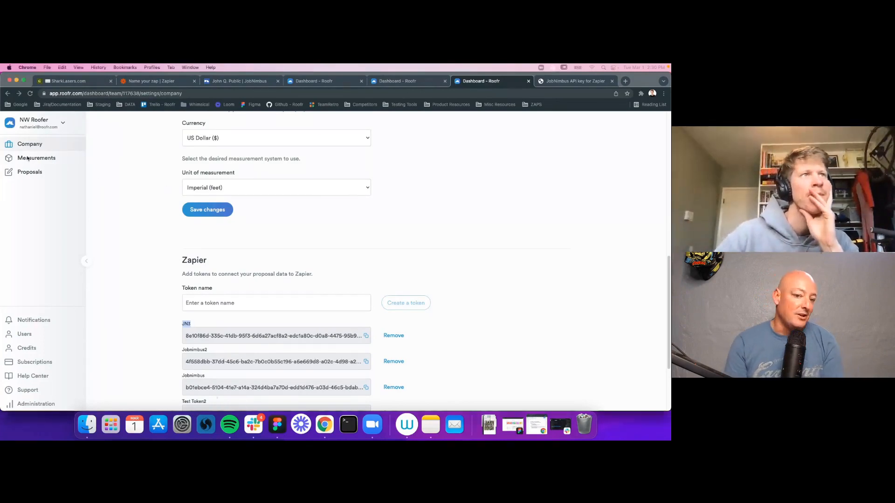
Step: In the main Roofr account, open the Measurements section
left_click(47, 158)
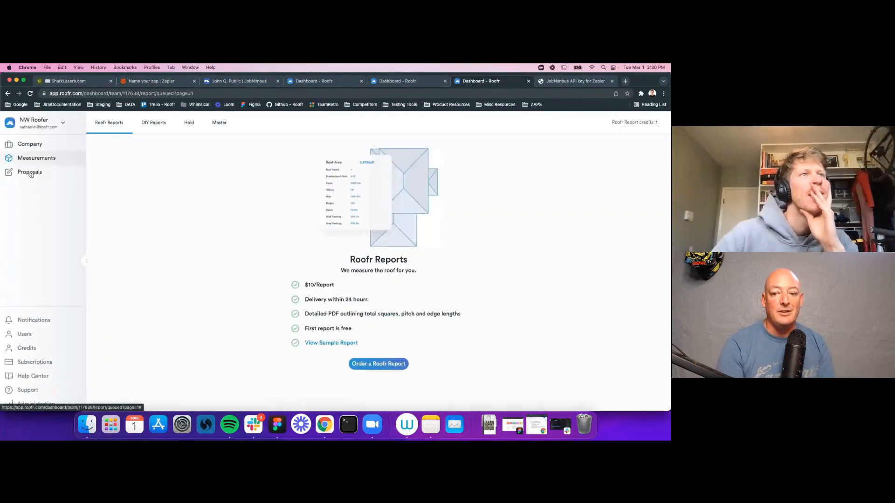
Step: Browse the Company Team, Proposals and Measurements Master pages, ending on Roofr Reports
left_click(28, 144)
left_click(241, 124)
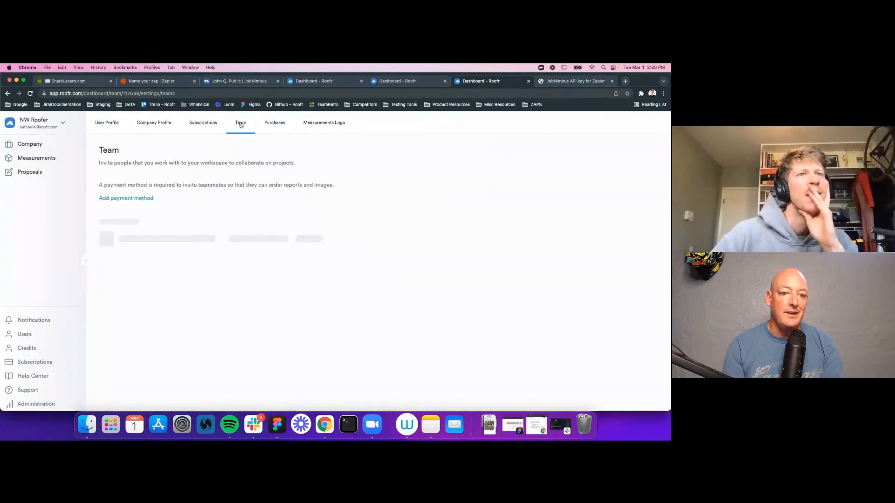
left_click(43, 174)
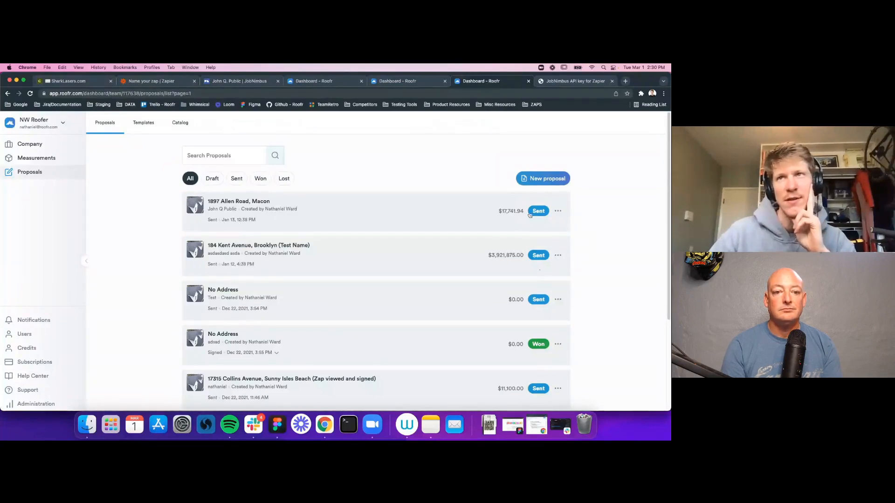
left_click(37, 159)
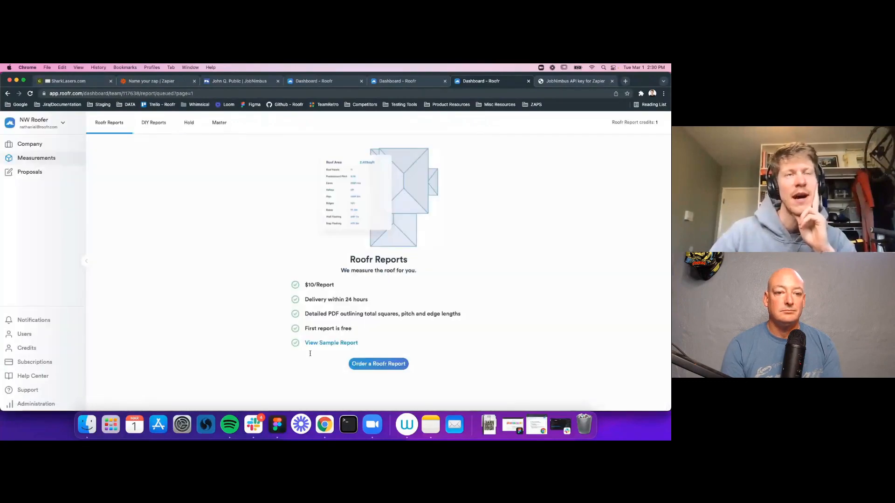
left_click(217, 123)
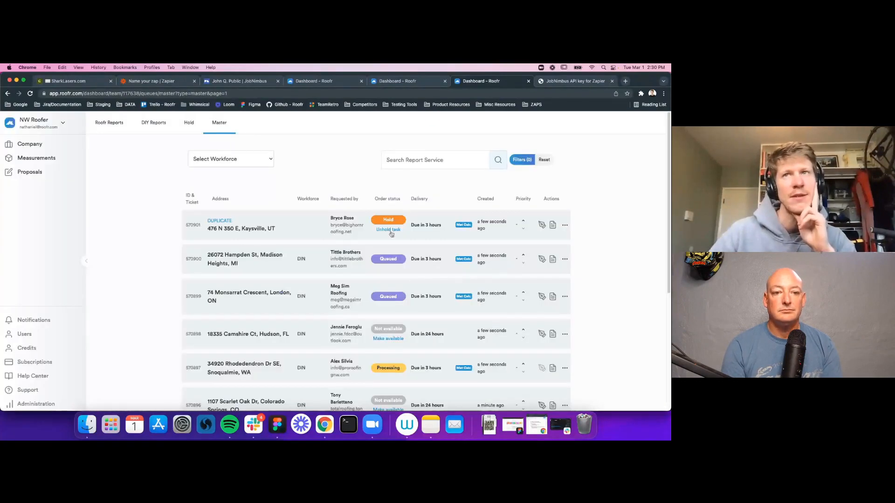
left_click(44, 158)
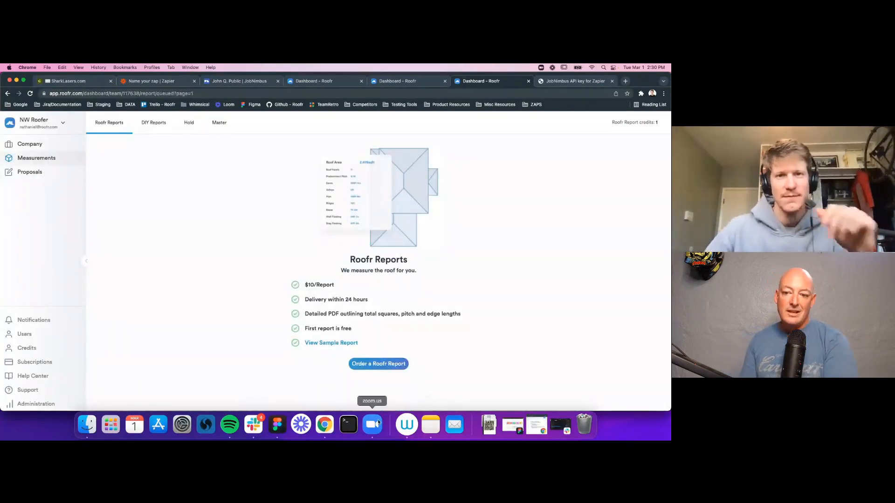
Step: Open Mission Control, then return to the full browser window
key("ctrl+Up")
mouse_move(359, 70)
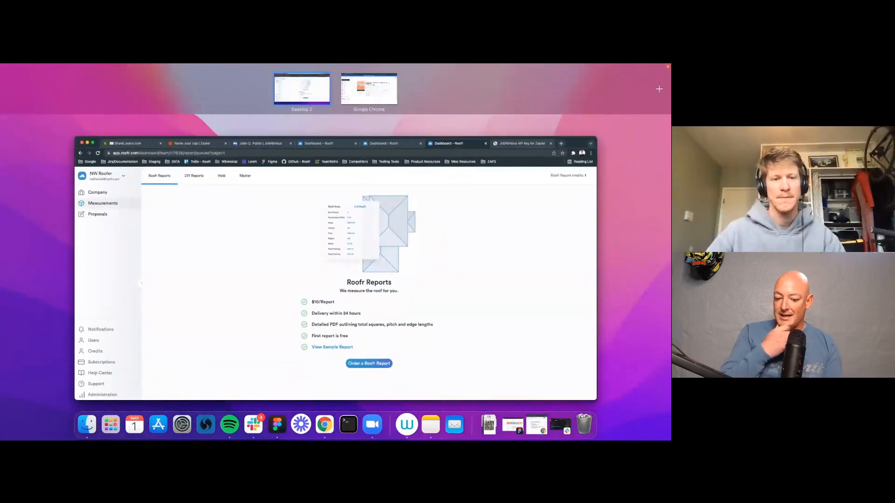
left_click(277, 424)
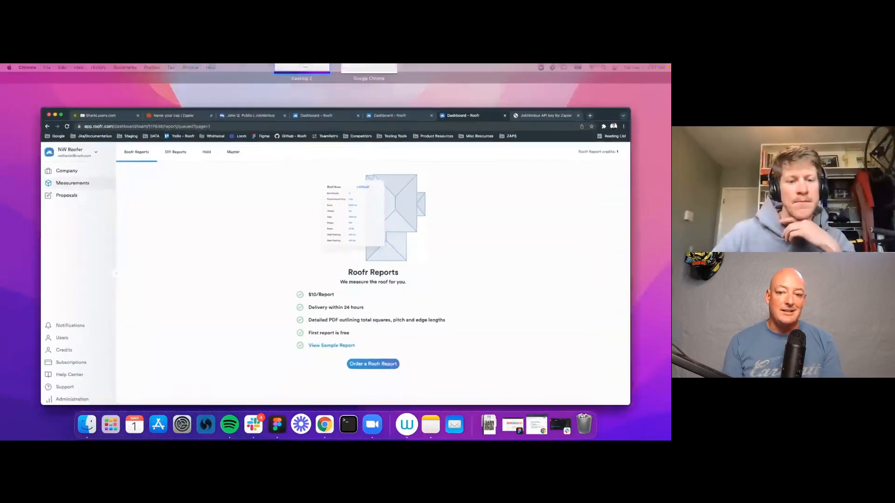